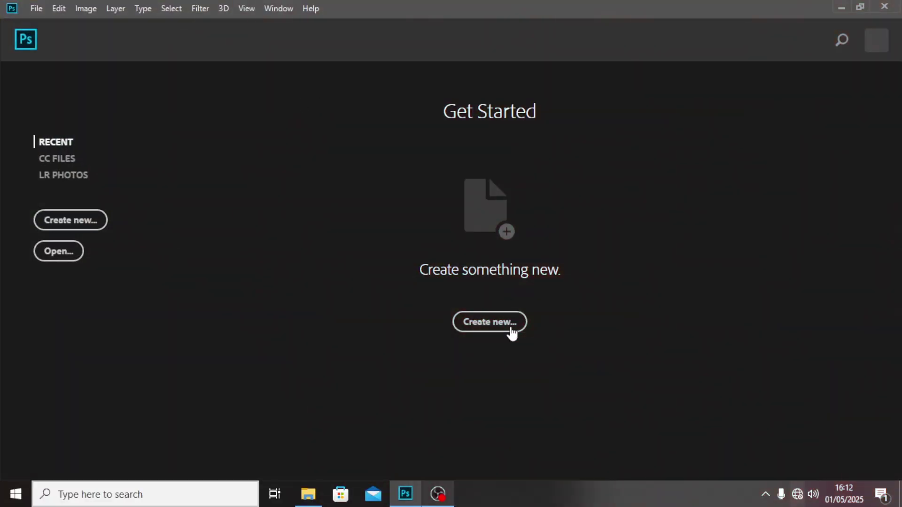
# Create a new 2000 x 2000 pixel document at 300 pixels/inch named MOM DAYS POSTER.
pyautogui.click(513, 329)
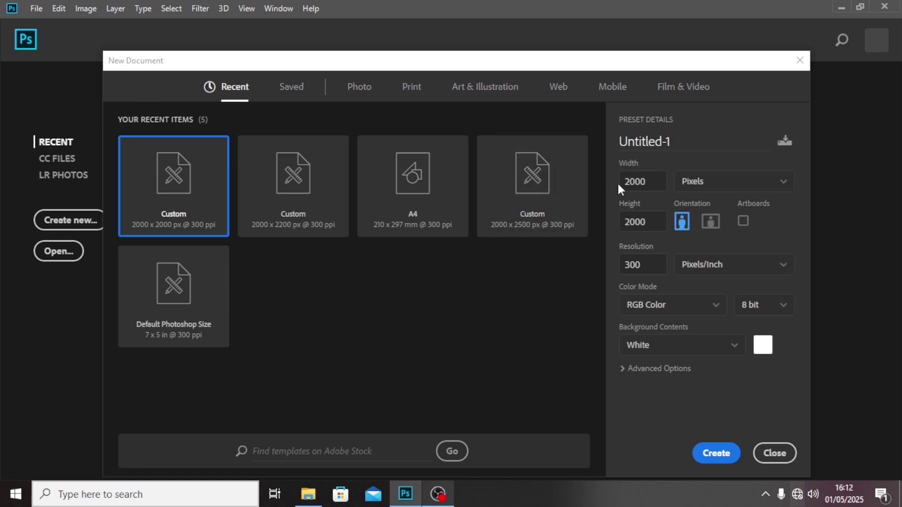
pyautogui.doubleClick(656, 182)
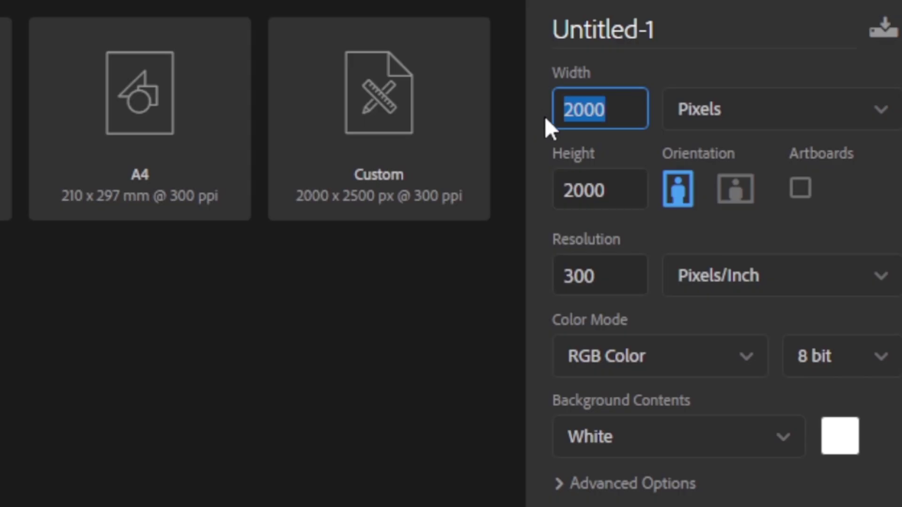
pyautogui.press('Tab')
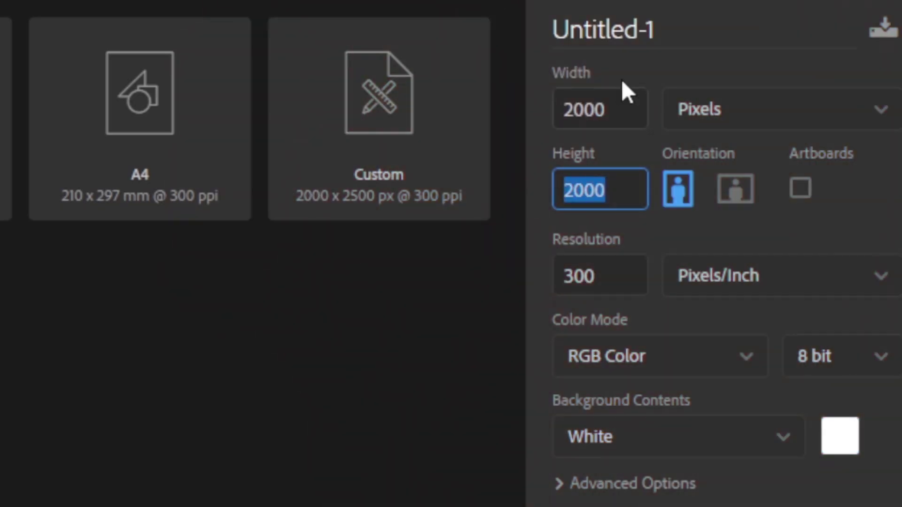
pyautogui.click(606, 30)
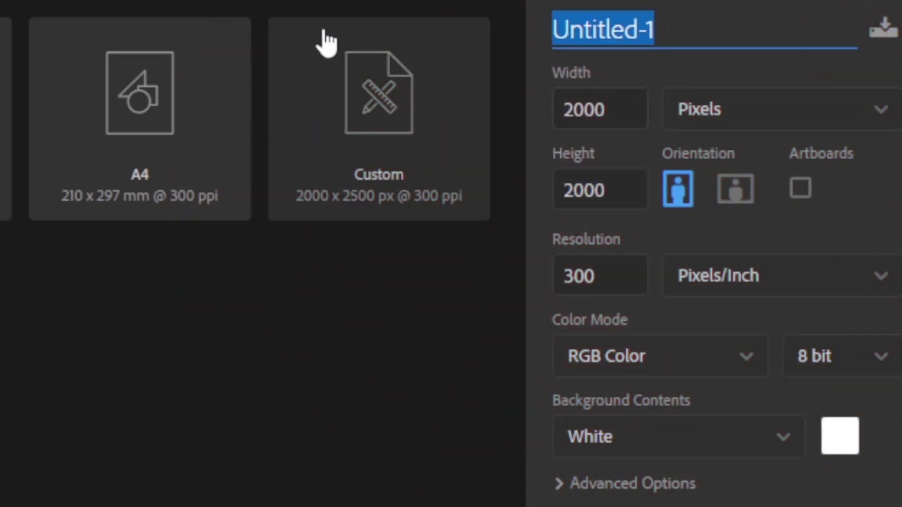
pyautogui.write('MOM DAY')
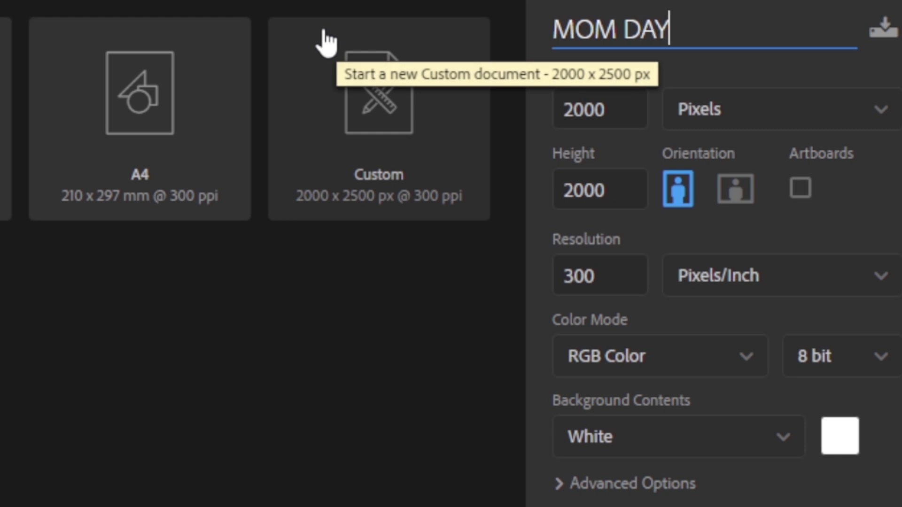
pyautogui.write('S POSTER')
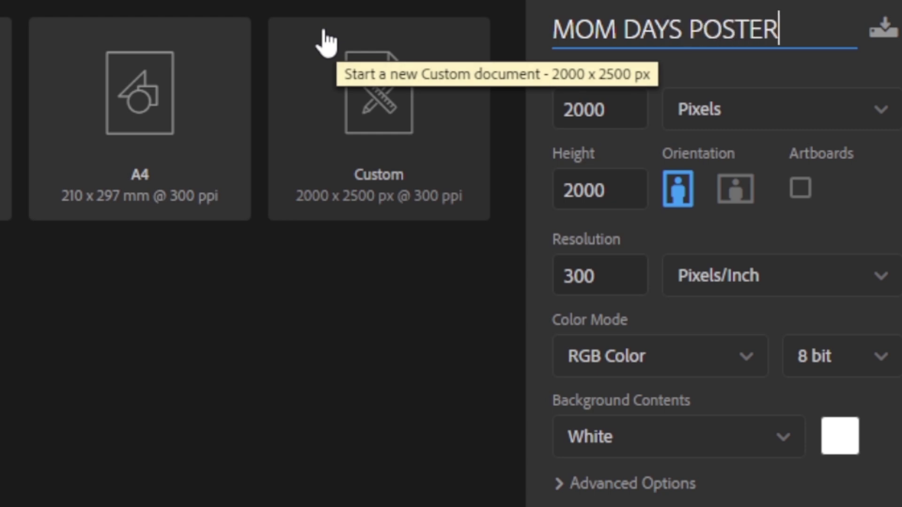
pyautogui.moveTo(609, 275); pyautogui.dragTo(536, 272)
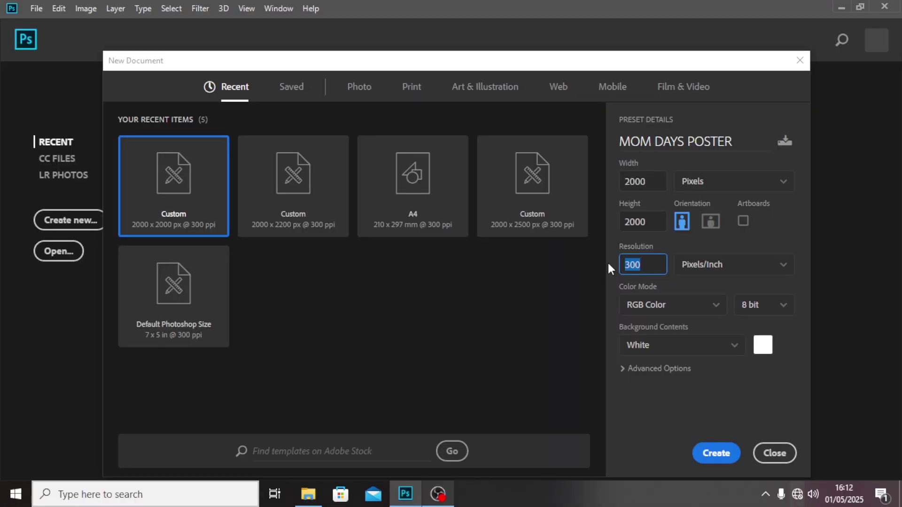
pyautogui.click(718, 454)
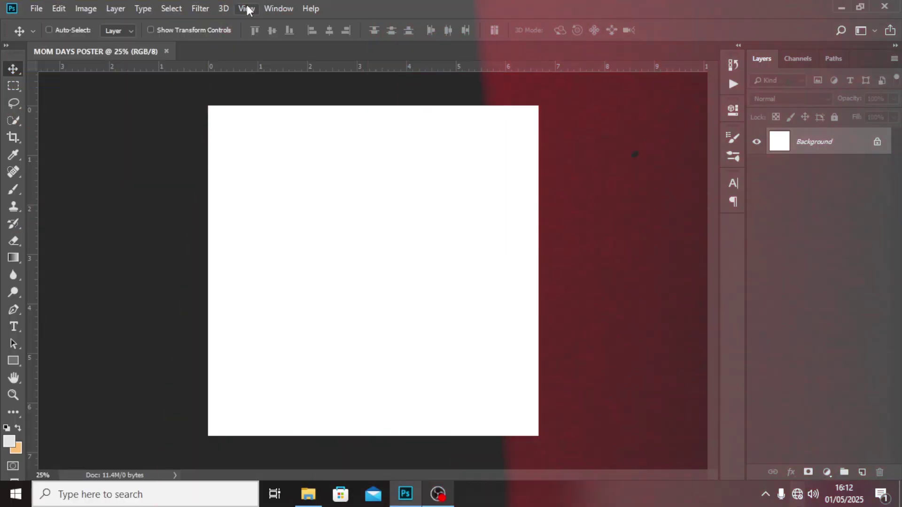
# Add a guide layout to the canvas with 4 columns, 4 rows and 0.3 in margins.
pyautogui.click(247, 9)
pyautogui.click(303, 371)
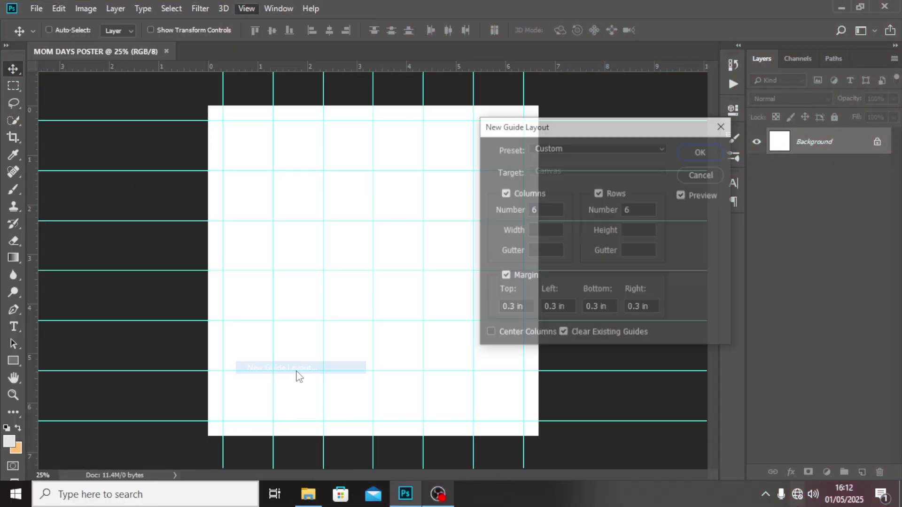
pyautogui.doubleClick(558, 213)
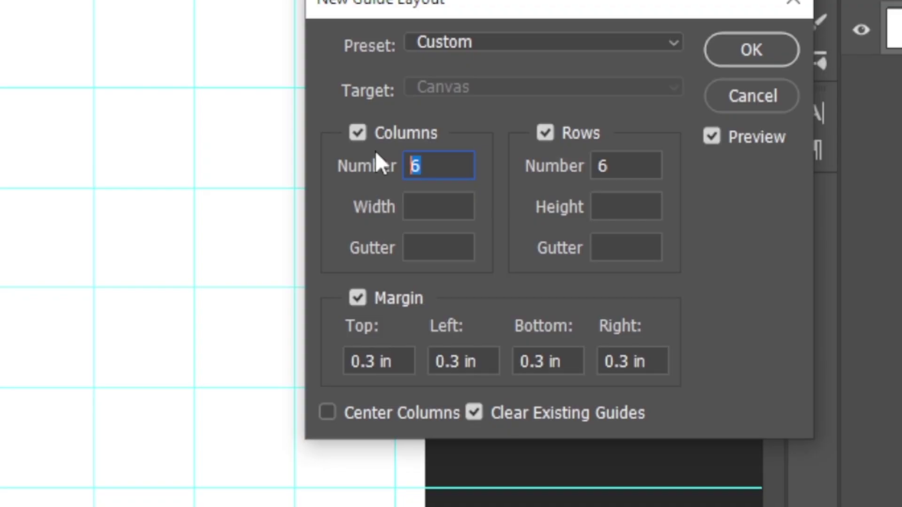
pyautogui.write('4')
pyautogui.click(554, 168)
pyautogui.write('4')
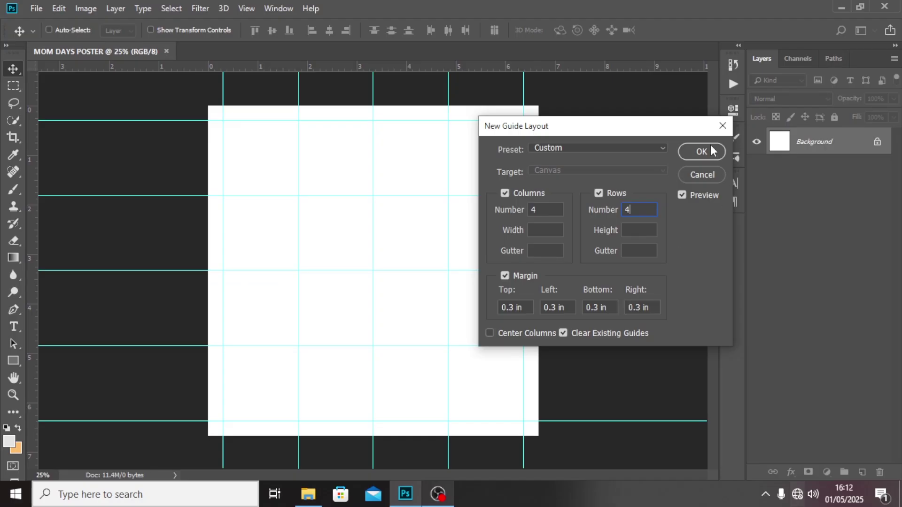
pyautogui.click(711, 152)
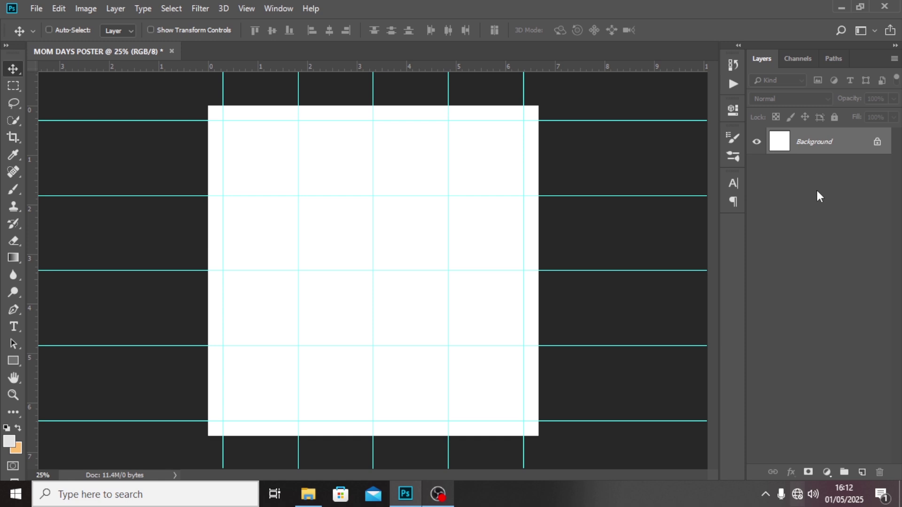
# Start placing an embedded file and browse to the FILES folder inside folder 7.
pyautogui.click(35, 9)
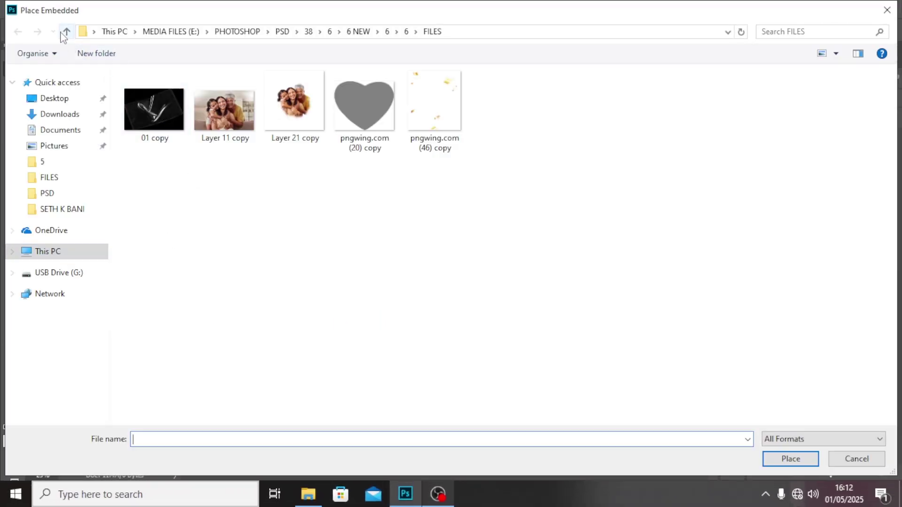
pyautogui.click(66, 32)
pyautogui.click(67, 32)
pyautogui.click(68, 32)
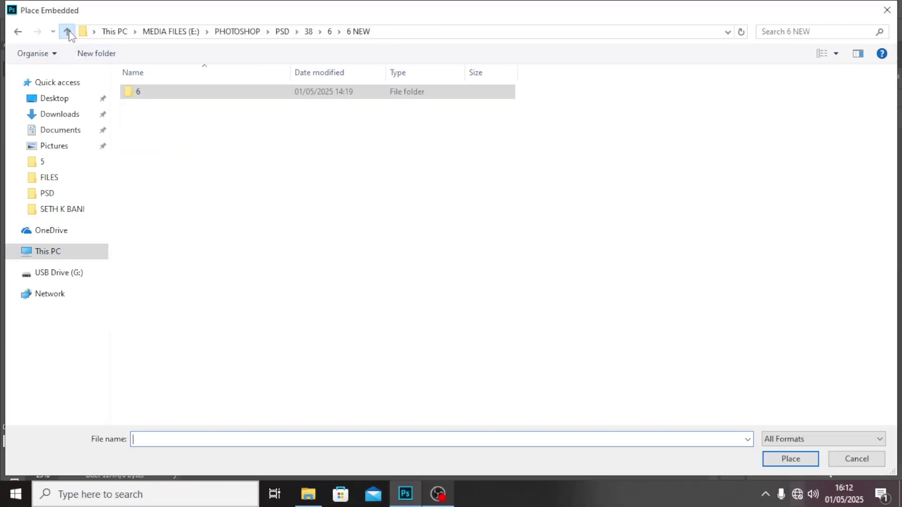
pyautogui.click(68, 32)
pyautogui.click(345, 107)
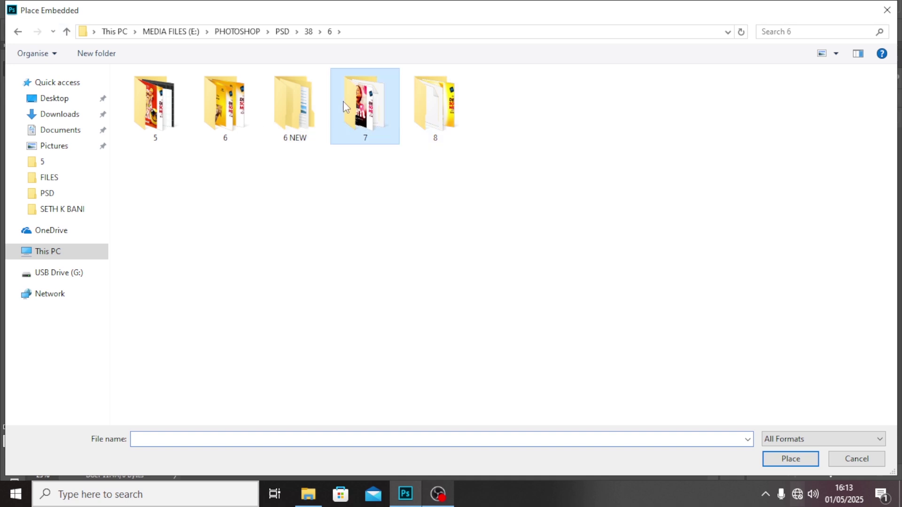
pyautogui.doubleClick(345, 106)
pyautogui.doubleClick(143, 91)
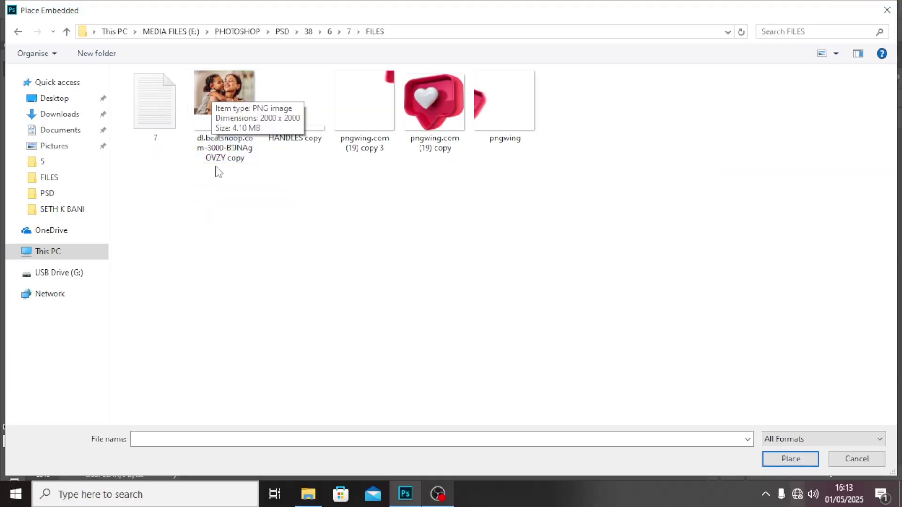
# Place the mother-and-daughter photo dl.beatsnoop.com-3000-BTJNAgOVZY copy at its original size and hide the guides.
pyautogui.click(251, 207)
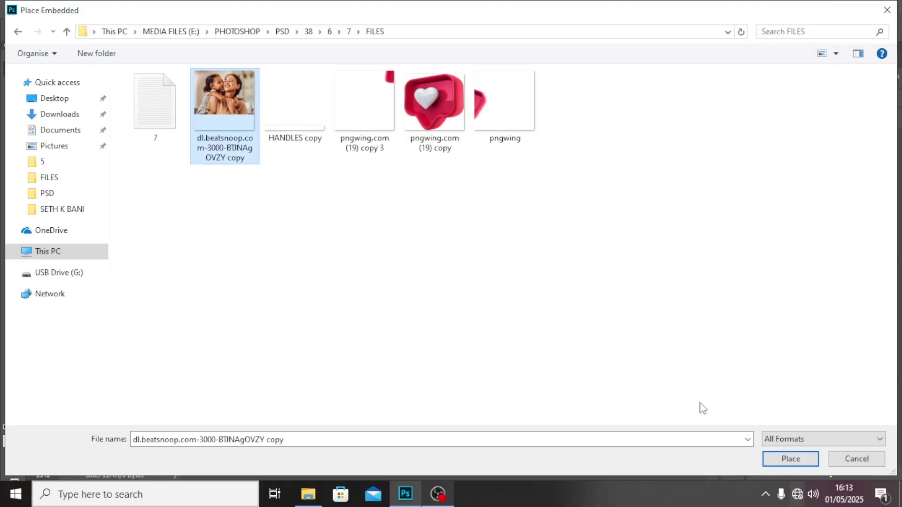
pyautogui.click(799, 461)
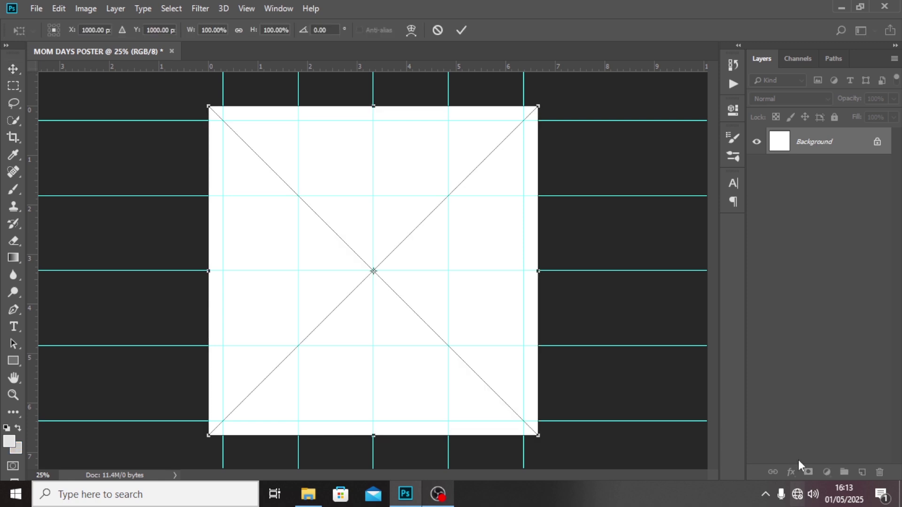
pyautogui.press('Return')
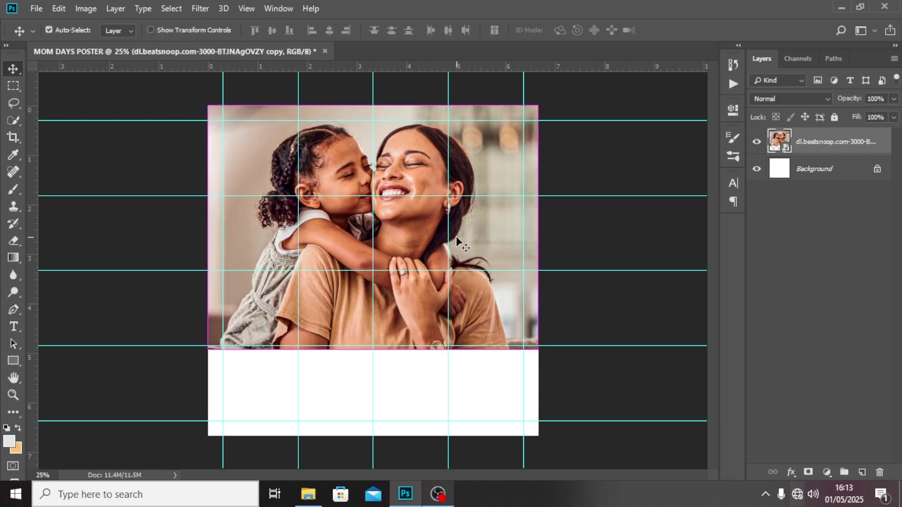
pyautogui.hotkey('ctrl', ';')
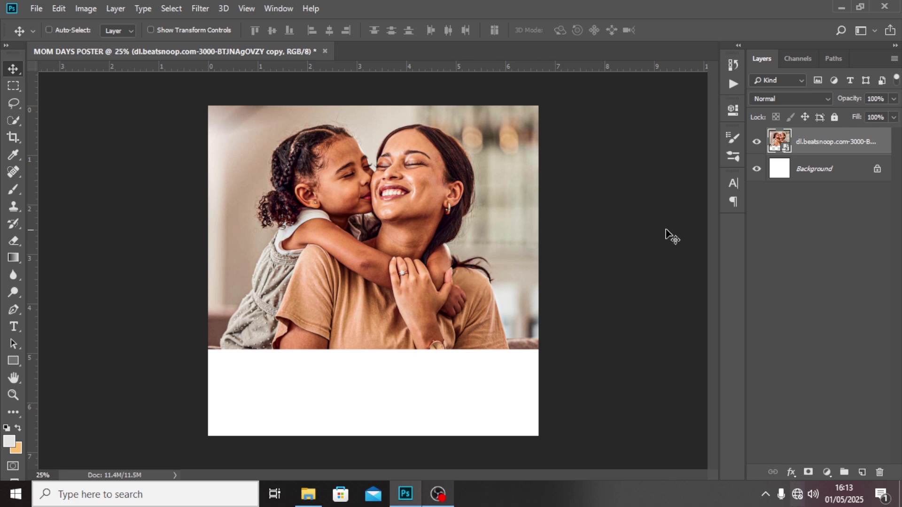
# Add a Levels adjustment above the photo with shadow input 16 and midtone 0.97.
pyautogui.click(825, 474)
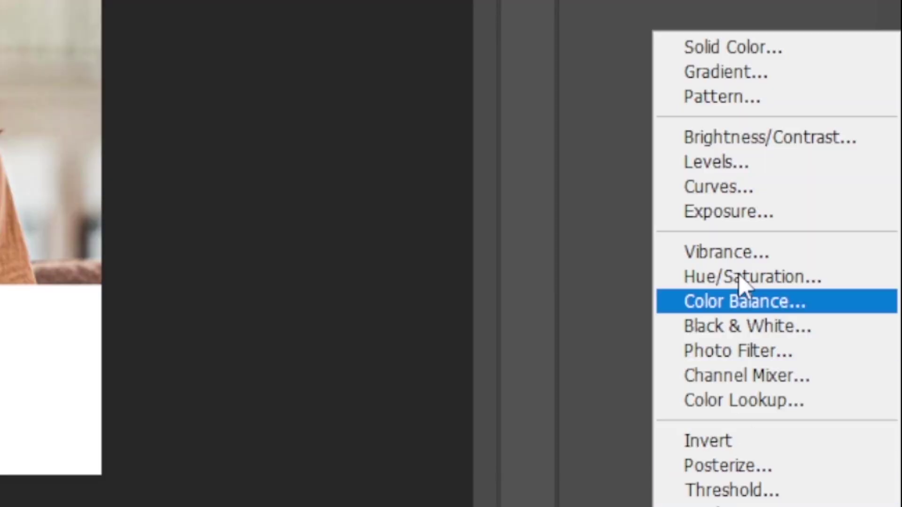
pyautogui.click(714, 169)
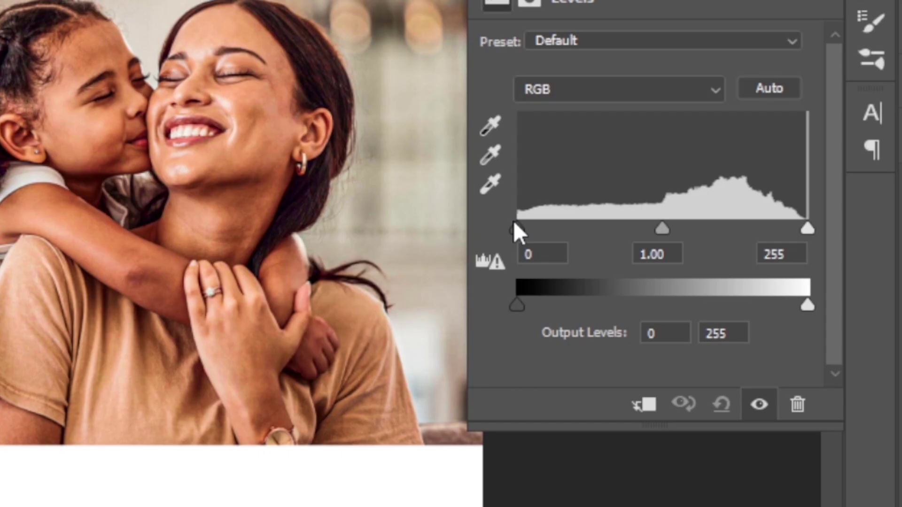
pyautogui.moveTo(514, 225); pyautogui.dragTo(536, 230)
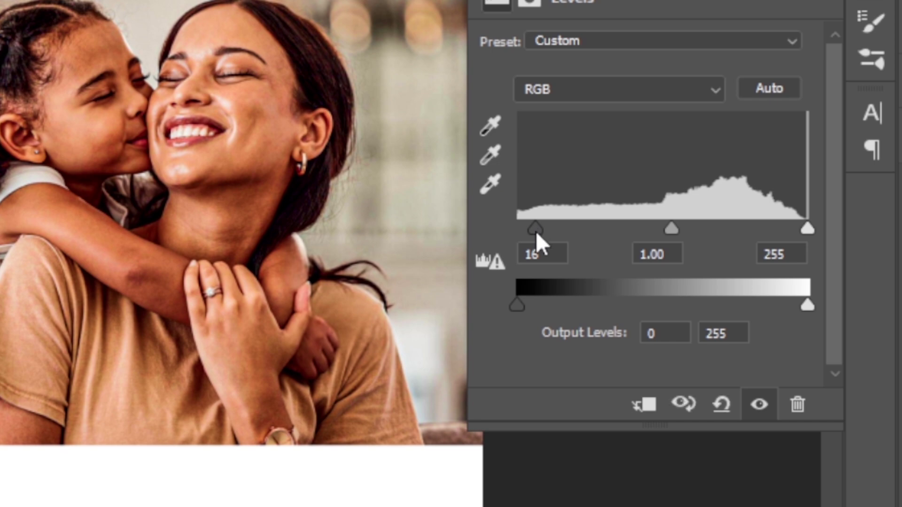
pyautogui.moveTo(671, 229); pyautogui.dragTo(675, 228)
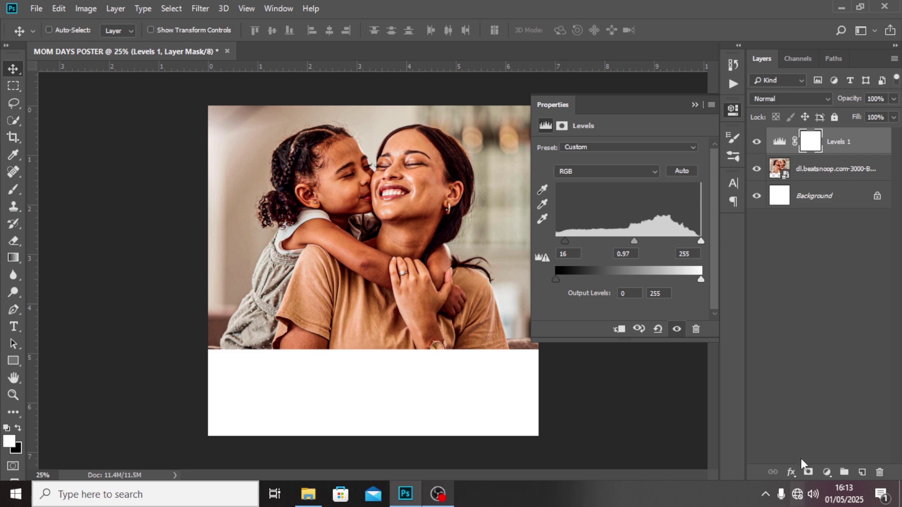
# Add a new empty layer above the Levels adjustment and set the foreground color to 2F0C00.
pyautogui.click(862, 473)
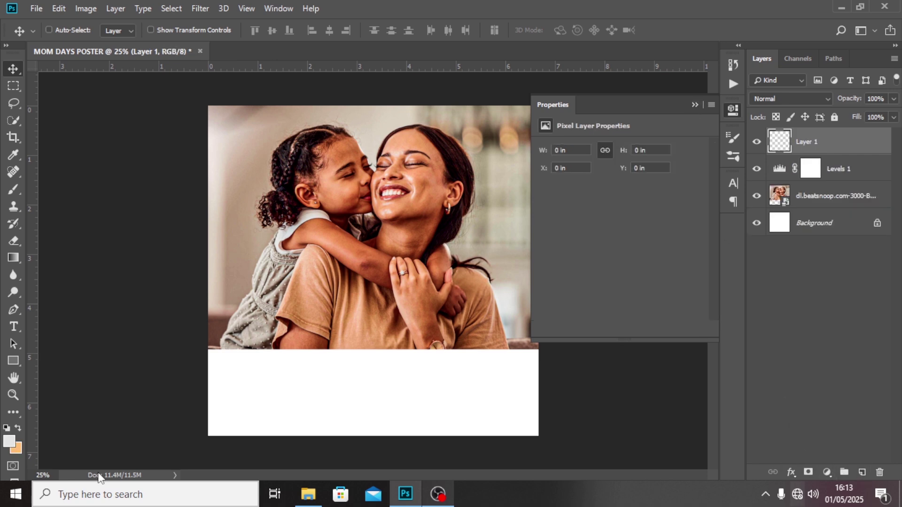
pyautogui.click(10, 442)
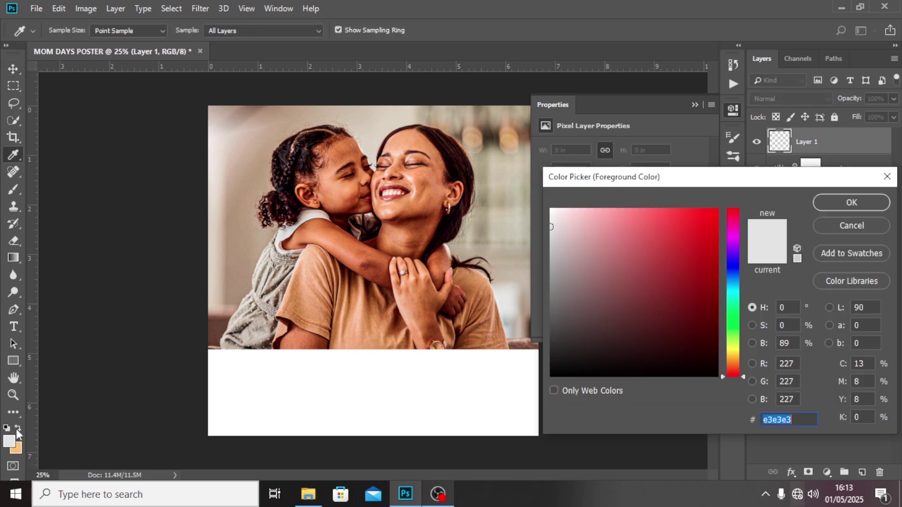
pyautogui.write('2')
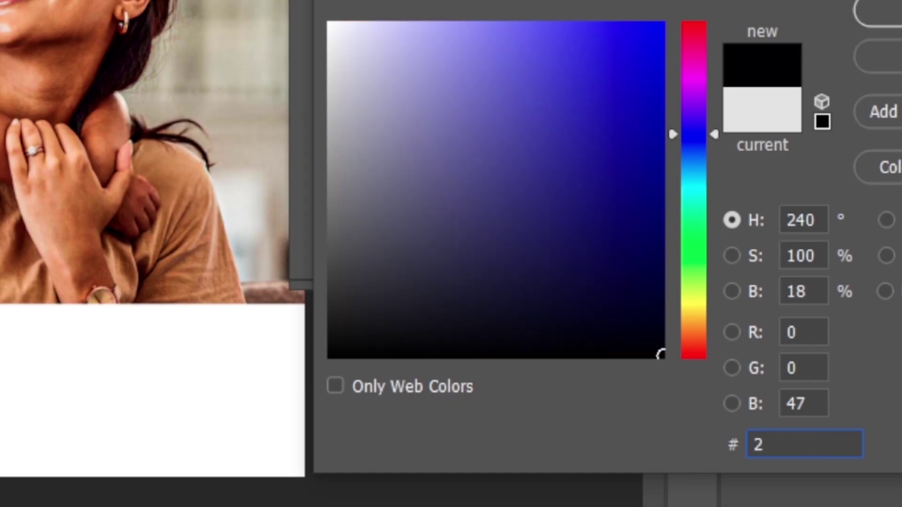
pyautogui.write('F0C')
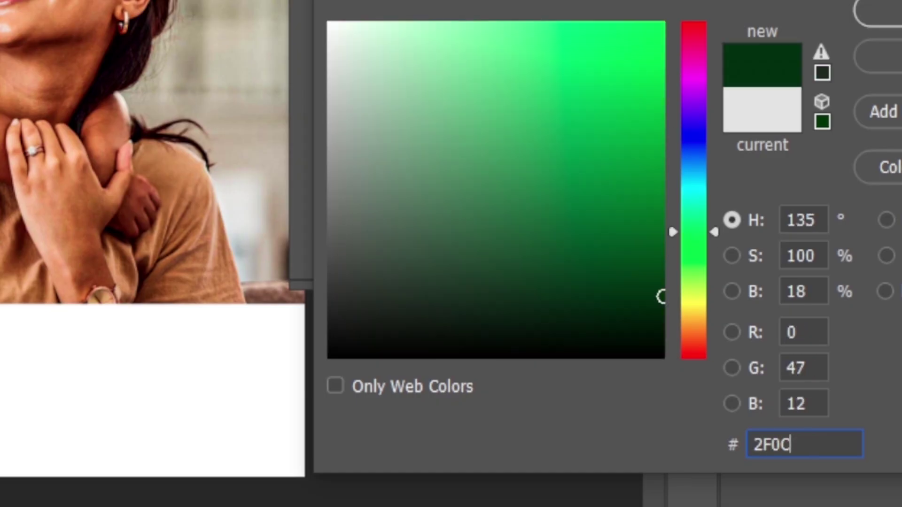
pyautogui.write('00')
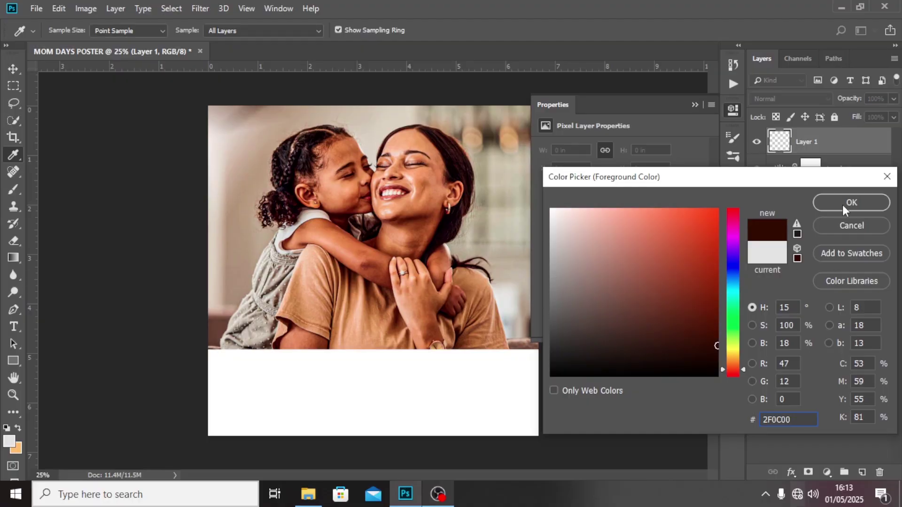
pyautogui.click(850, 203)
pyautogui.press('v')
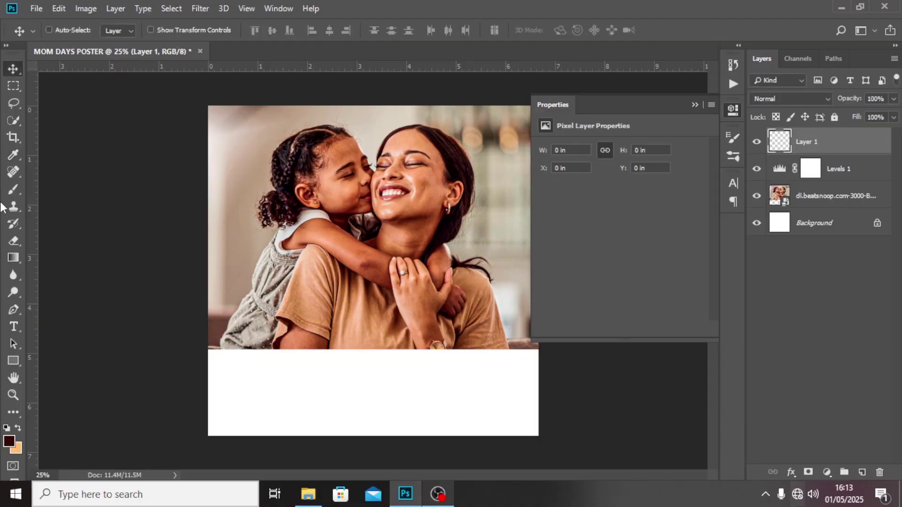
# Paint the canvas's lower part dark brown with a soft 1000 px brush, fading into the photo, and group all layers above Background.
pyautogui.click(13, 190)
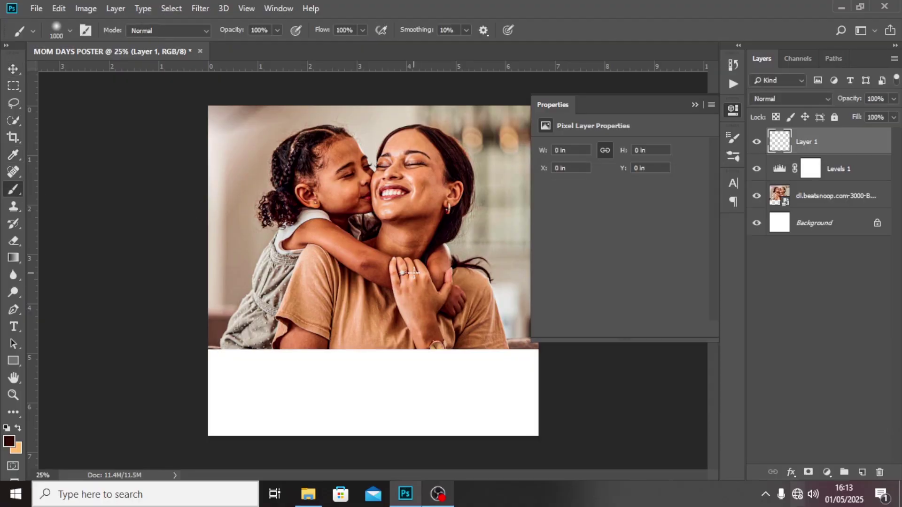
pyautogui.click(696, 104)
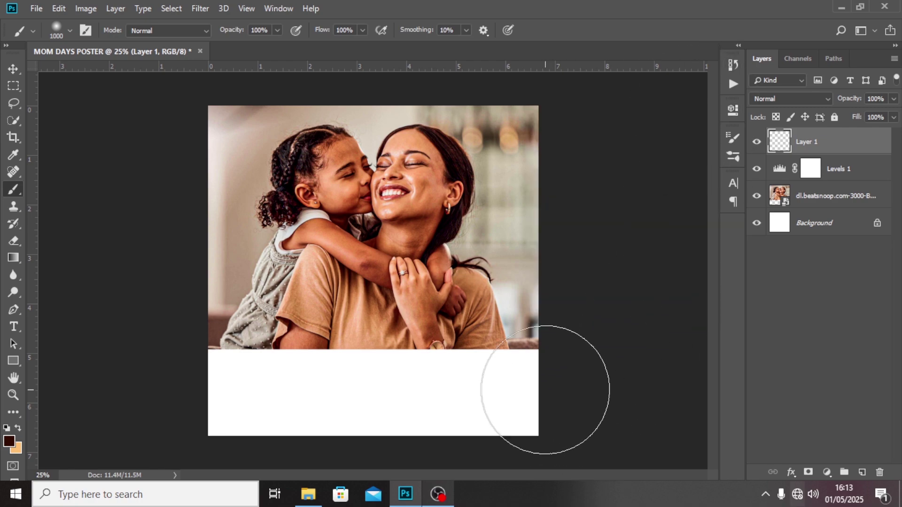
pyautogui.moveTo(545, 390)
pyautogui.mouseDown()
pyautogui.moveTo(554, 395)
pyautogui.moveTo(497, 391)
pyautogui.moveTo(266, 431)
pyautogui.moveTo(194, 425)
pyautogui.mouseUp()
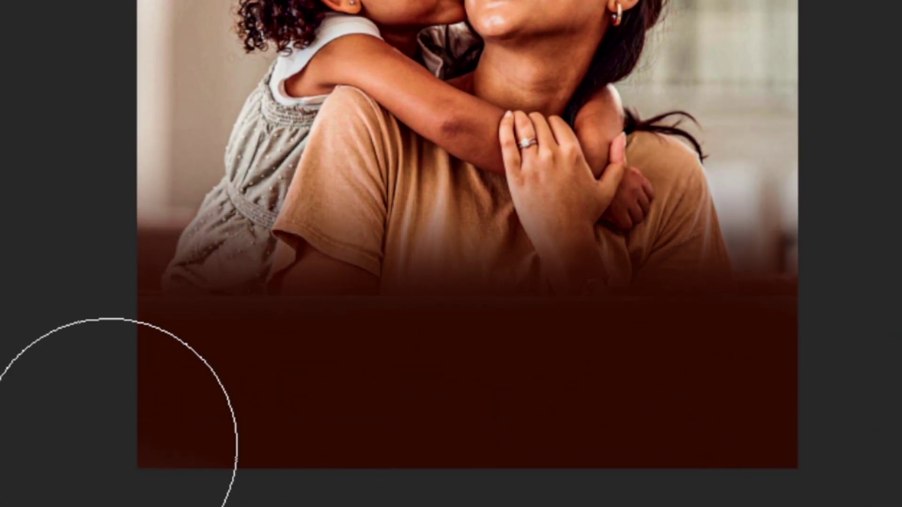
pyautogui.moveTo(113, 442)
pyautogui.mouseDown()
pyautogui.moveTo(717, 393)
pyautogui.moveTo(61, 392)
pyautogui.moveTo(568, 391)
pyautogui.moveTo(813, 405)
pyautogui.moveTo(812, 423)
pyautogui.moveTo(763, 346)
pyautogui.moveTo(163, 395)
pyautogui.moveTo(474, 370)
pyautogui.mouseUp()
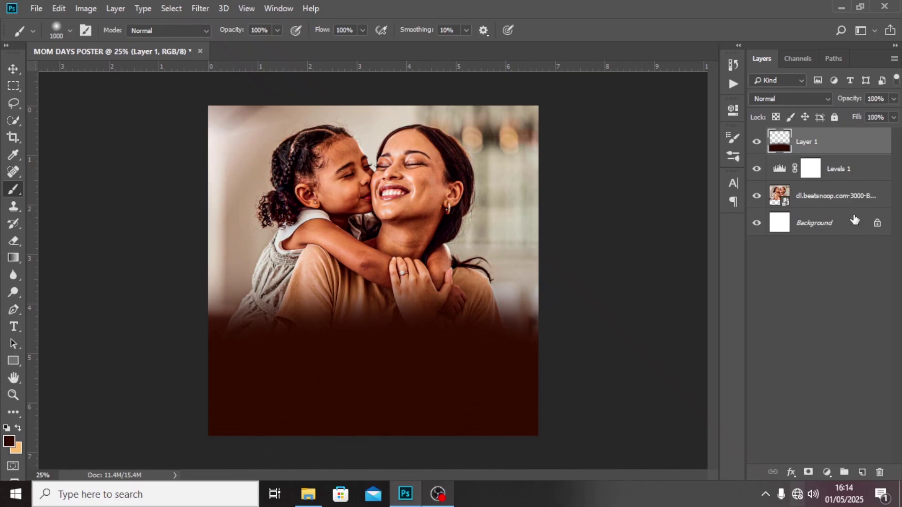
pyautogui.keyDown('shift'); pyautogui.click(836, 200); pyautogui.keyUp('shift')
pyautogui.hotkey('ctrl', 'g')
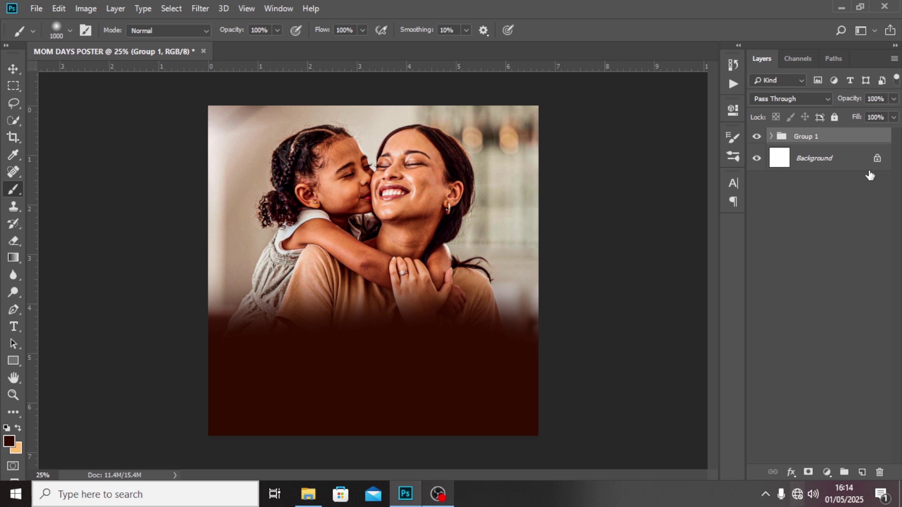
# Rename the group above Background as IMAGES.
pyautogui.doubleClick(813, 136)
pyautogui.write('IMAGES')
pyautogui.press('Return')
# Add a text layer with the letter m over the lower part of the photo.
pyautogui.click(18, 329)
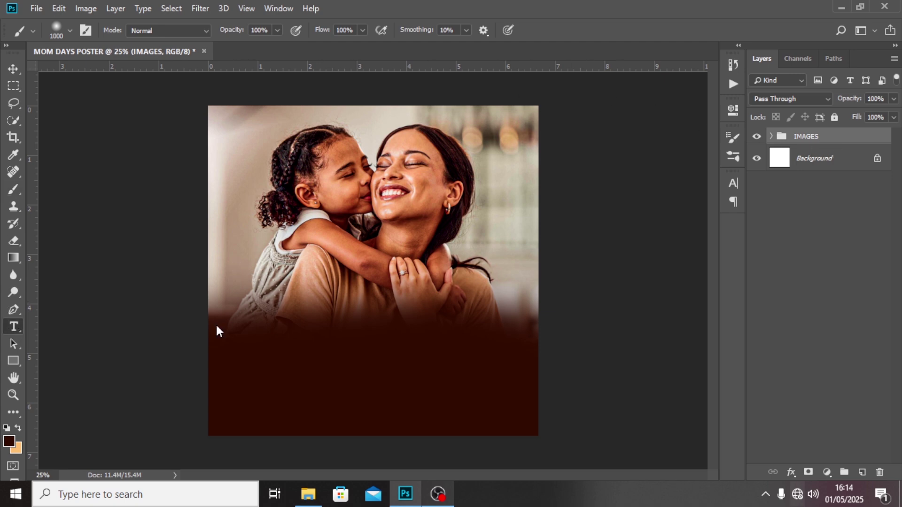
pyautogui.click(311, 296)
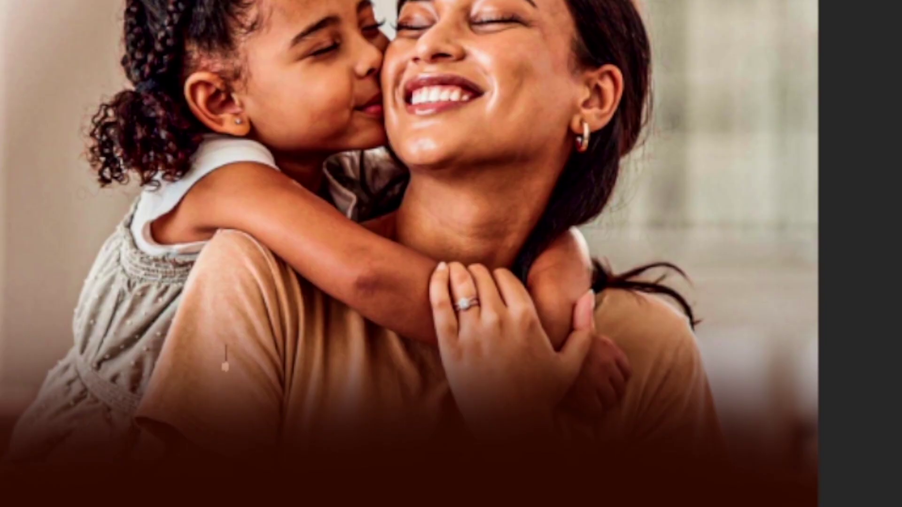
pyautogui.write('M')
pyautogui.hotkey('ctrl', 'Return')
# Set the letter m in an extra-bold FONTSPRING DEMO - Salvatore font at 170 pt.
pyautogui.click(732, 184)
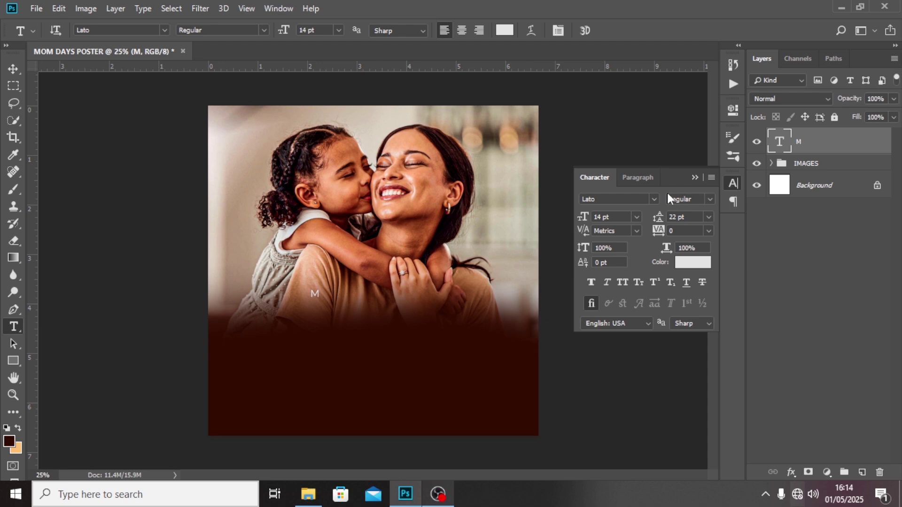
pyautogui.click(639, 199)
pyautogui.click(654, 199)
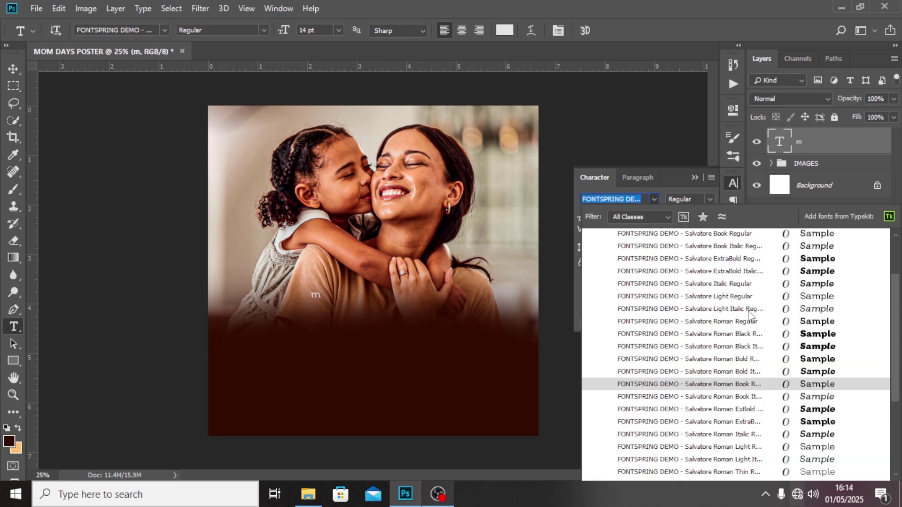
pyautogui.click(742, 422)
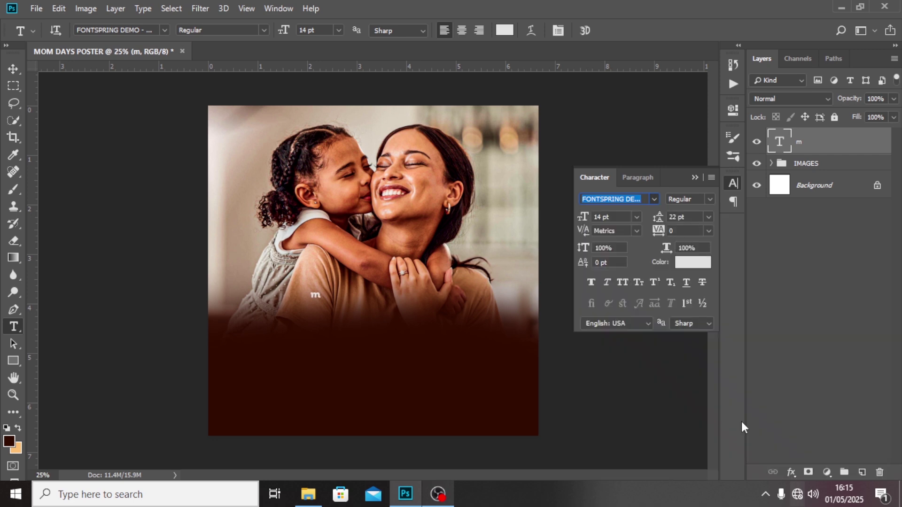
pyautogui.click(613, 219)
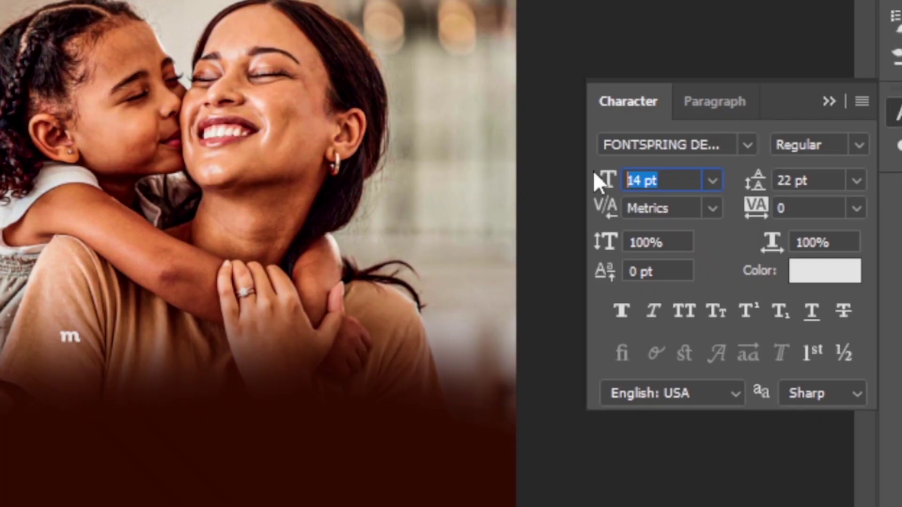
pyautogui.write('170')
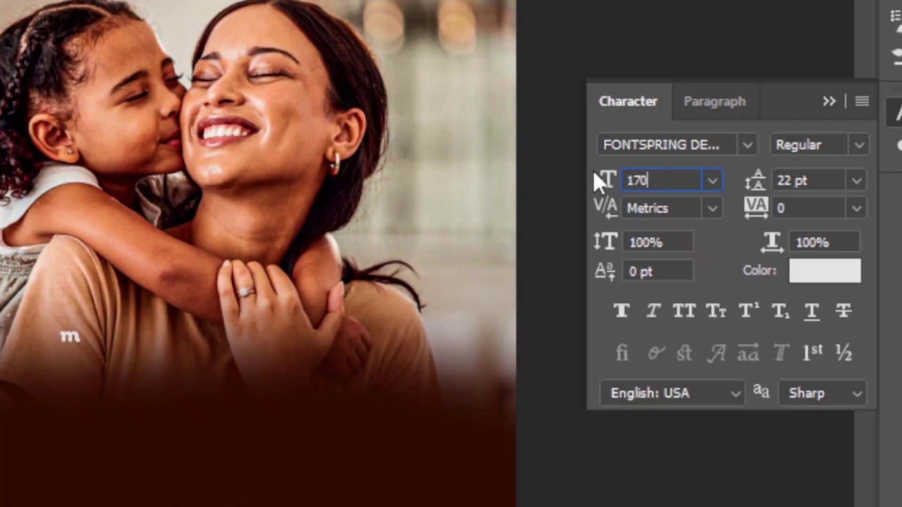
pyautogui.press('Return')
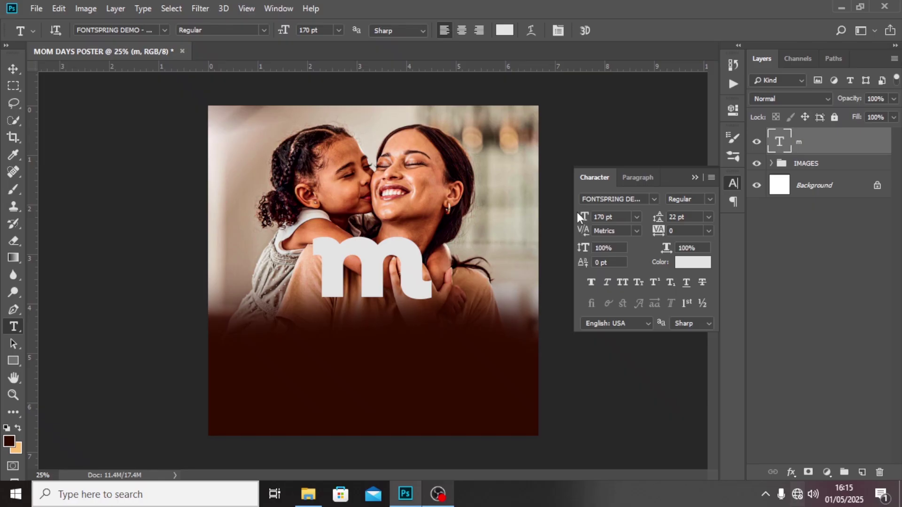
# Move the letter m down and left, onto the area where the photo fades into brown.
pyautogui.press('v')
pyautogui.moveTo(206, 315); pyautogui.dragTo(68, 402)
pyautogui.moveTo(315, 328); pyautogui.dragTo(307, 324)
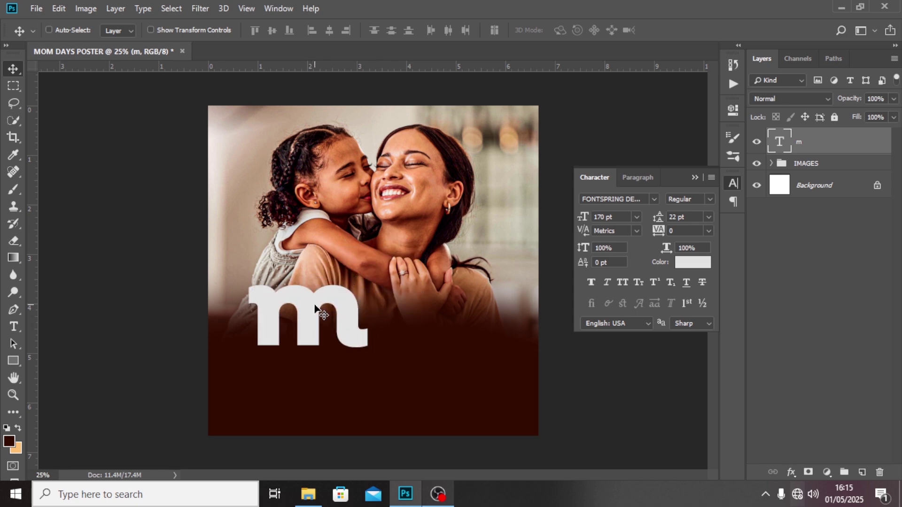
# Set the text color of the letter m to ffdecf.
pyautogui.click(683, 267)
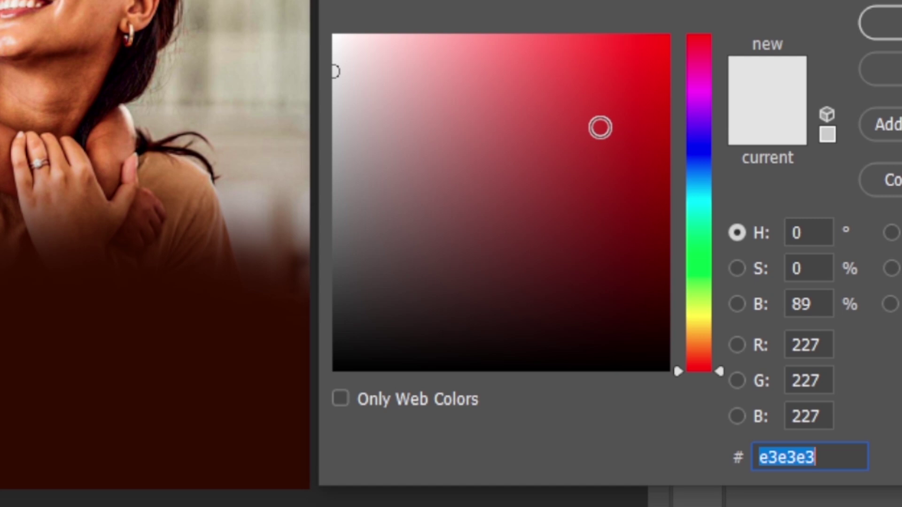
pyautogui.write('ff')
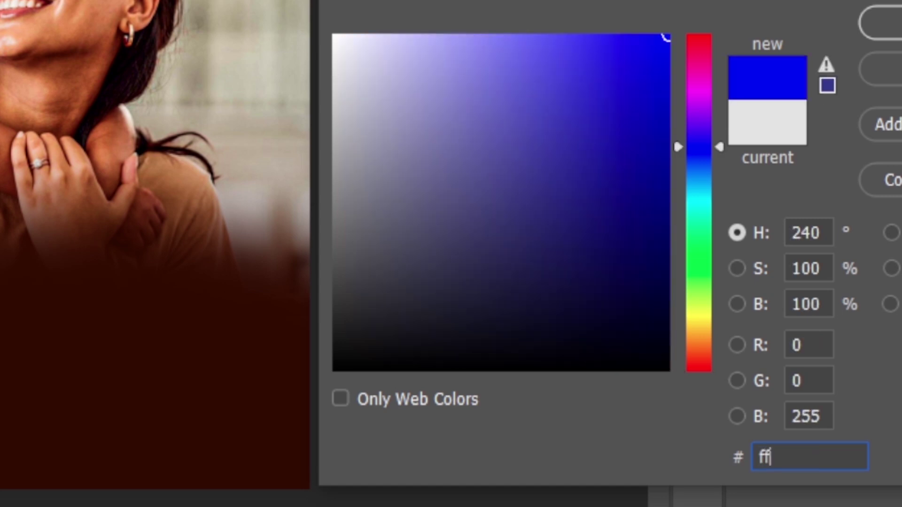
pyautogui.write('dec')
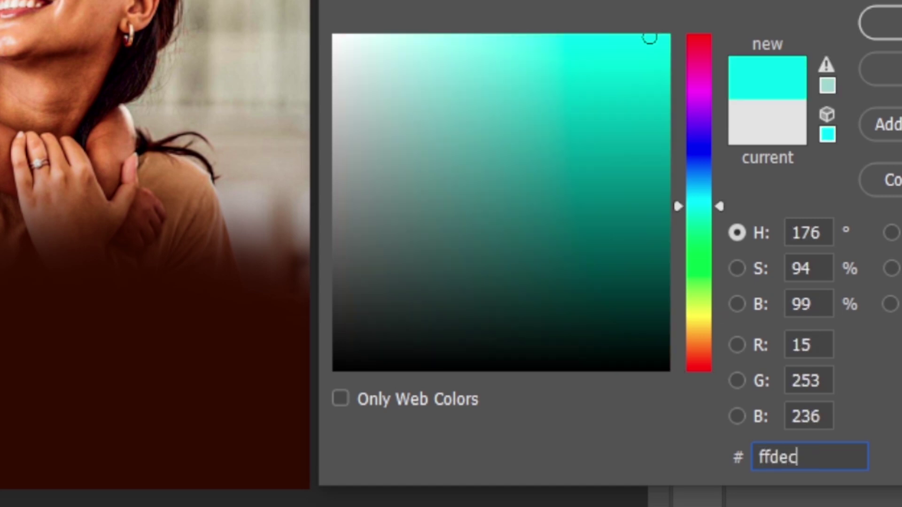
pyautogui.write('f')
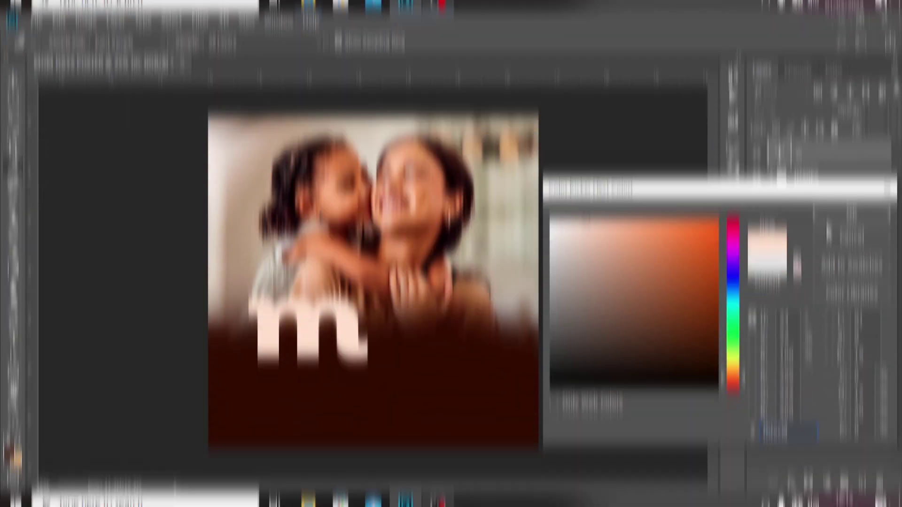
pyautogui.click(832, 202)
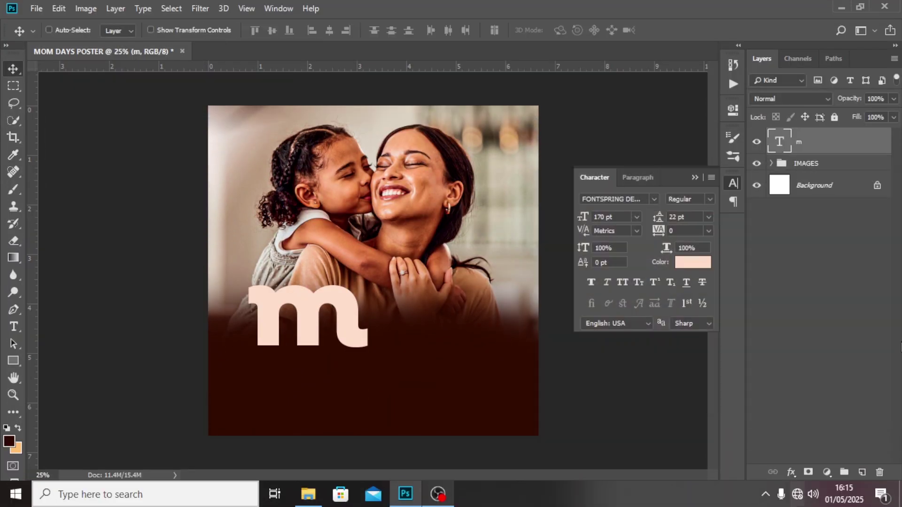
# Duplicate the m and place the copy level with it on the right, leaving a gap between the letters.
pyautogui.hotkey('ctrl', 'j')
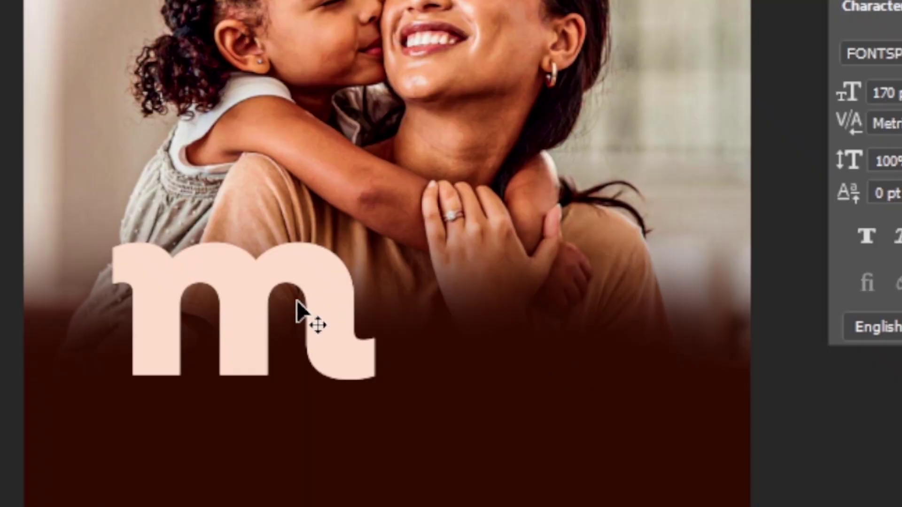
pyautogui.moveTo(331, 312); pyautogui.dragTo(475, 315)
pyautogui.moveTo(615, 308); pyautogui.dragTo(624, 307)
# Duplicate the right m, change the new copy to the letter o, and place it between the two m letters.
pyautogui.hotkey('ctrl', 'j')
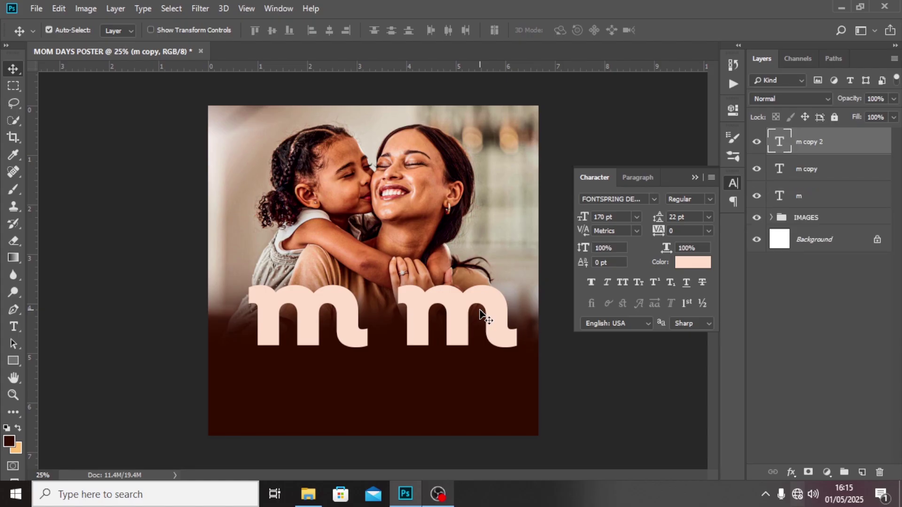
pyautogui.doubleClick(779, 141)
pyautogui.hotkey('ctrl', 'h')
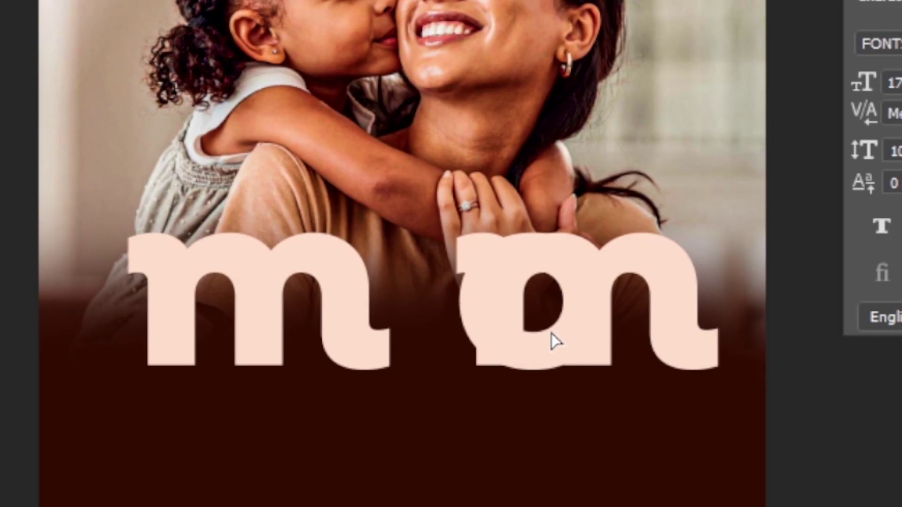
pyautogui.moveTo(442, 334); pyautogui.dragTo(401, 324)
# Show the guides and center the o on the canvas's middle vertical guide.
pyautogui.hotkey('ctrl', ';')
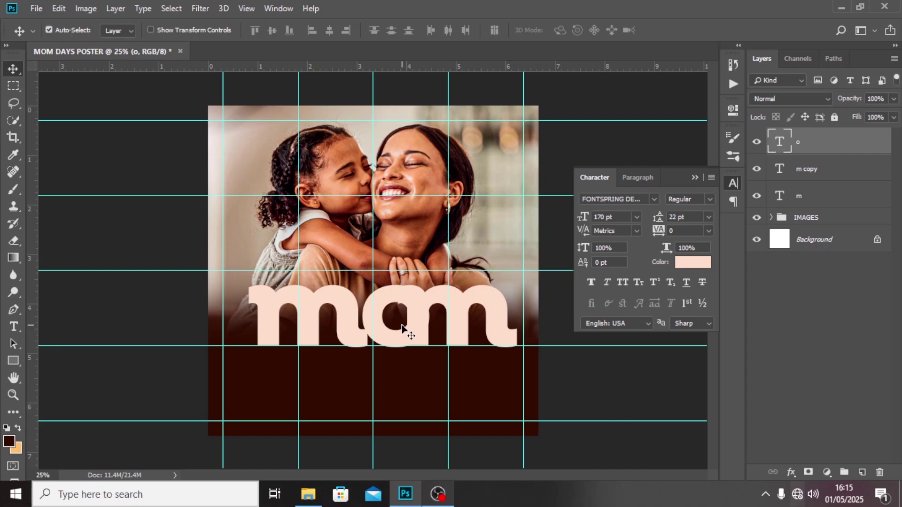
pyautogui.hotkey('ctrl', 't')
pyautogui.moveTo(402, 326); pyautogui.dragTo(386, 311)
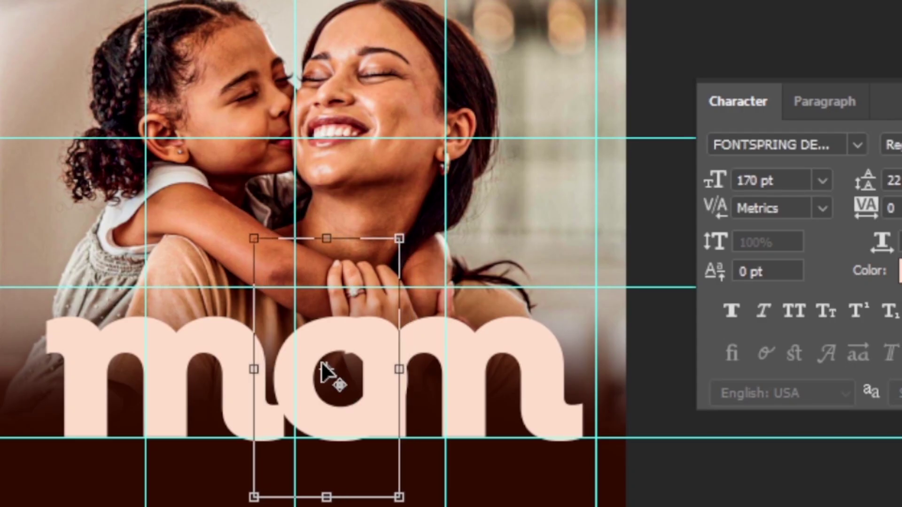
pyautogui.press('Left')
pyautogui.press('Left')
pyautogui.press('Left')
pyautogui.press('Left')
pyautogui.press('Left')
pyautogui.press('Left')
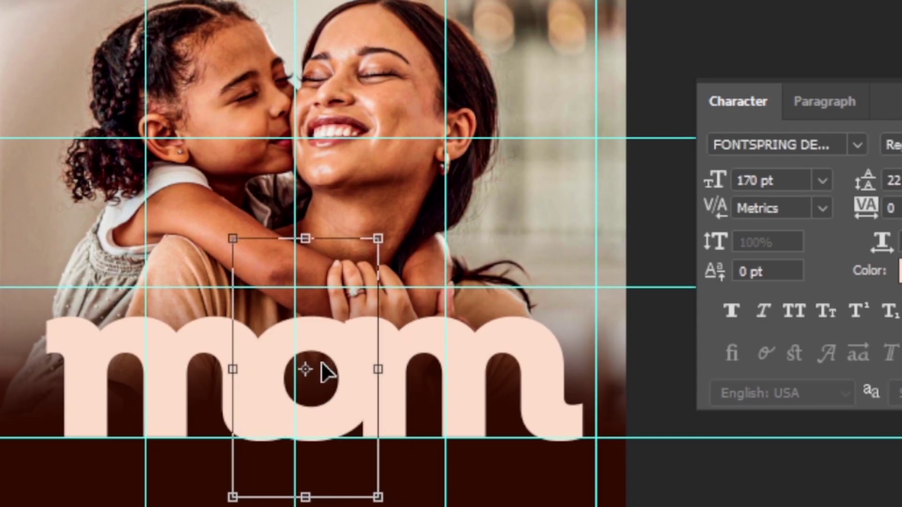
pyautogui.press('Left')
pyautogui.press('Left')
pyautogui.press('Left')
pyautogui.press('Left')
pyautogui.press('Left')
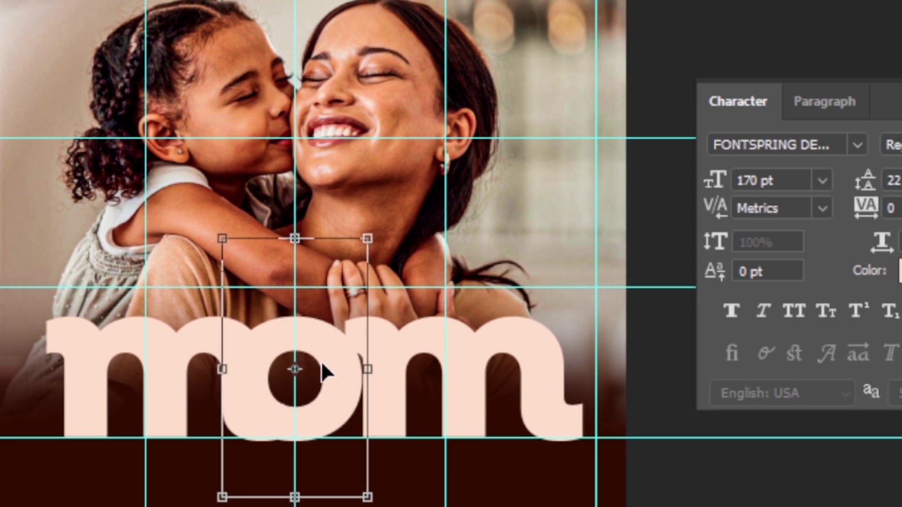
pyautogui.press('Return')
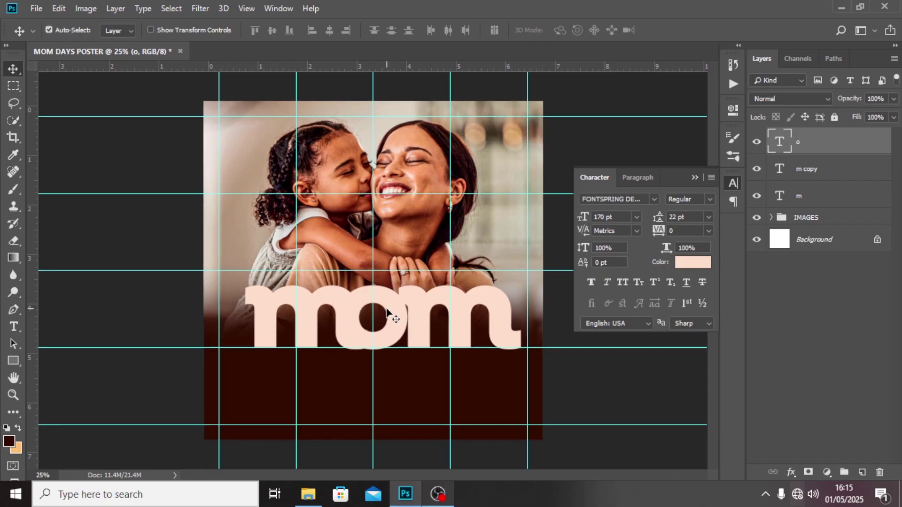
# Nudge the first m left so that it only slightly overlaps the o.
pyautogui.scroll(1, 386, 313)
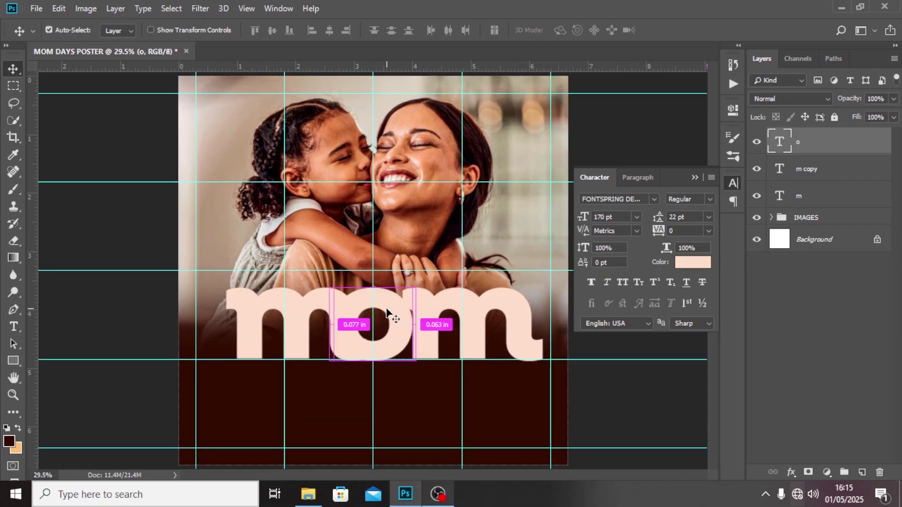
pyautogui.click(840, 202)
pyautogui.press('Left')
pyautogui.press('Left')
pyautogui.press('Left')
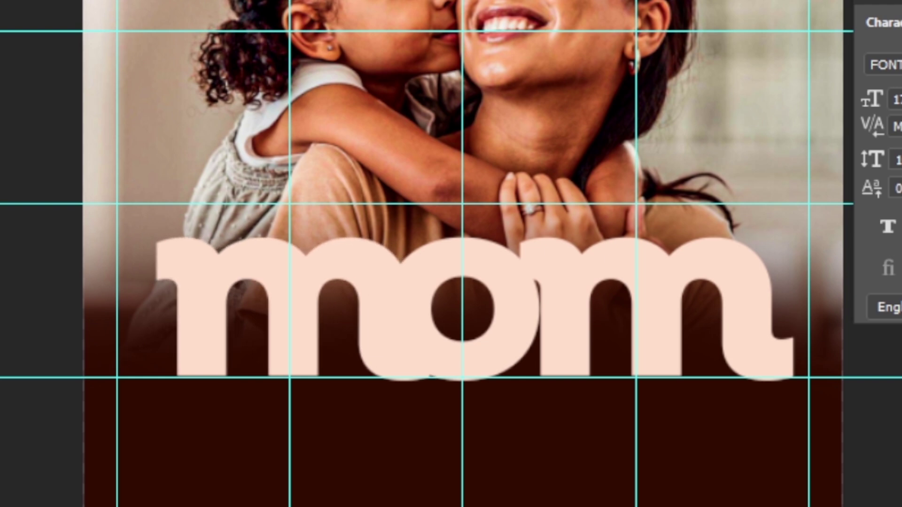
pyautogui.press('Left')
pyautogui.press('Left')
pyautogui.press('Left')
pyautogui.press('Left')
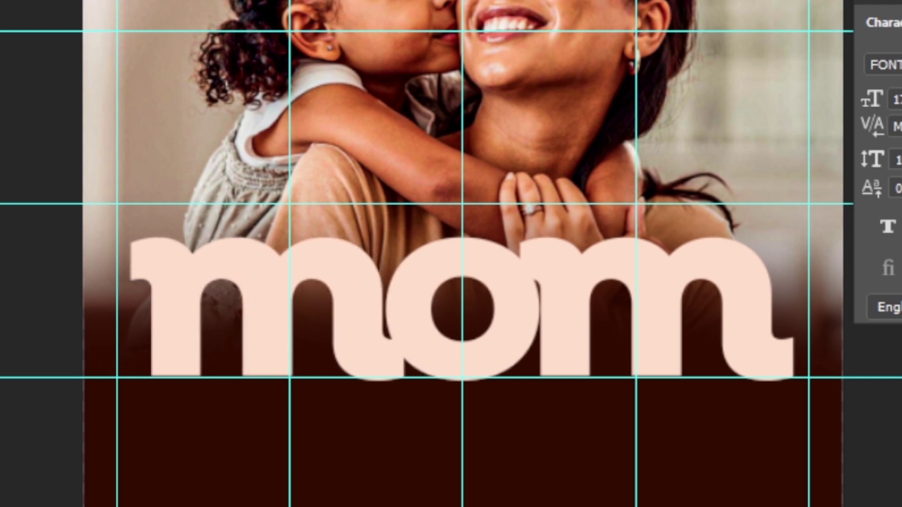
pyautogui.hotkey('alt', 'Left')
pyautogui.hotkey('alt', 'Left')
pyautogui.hotkey('alt', 'Left')
pyautogui.hotkey('alt', 'Left')
pyautogui.hotkey('alt', 'Left')
pyautogui.hotkey('alt', 'Left')
pyautogui.hotkey('alt', 'Left')
pyautogui.hotkey('alt', 'Left')
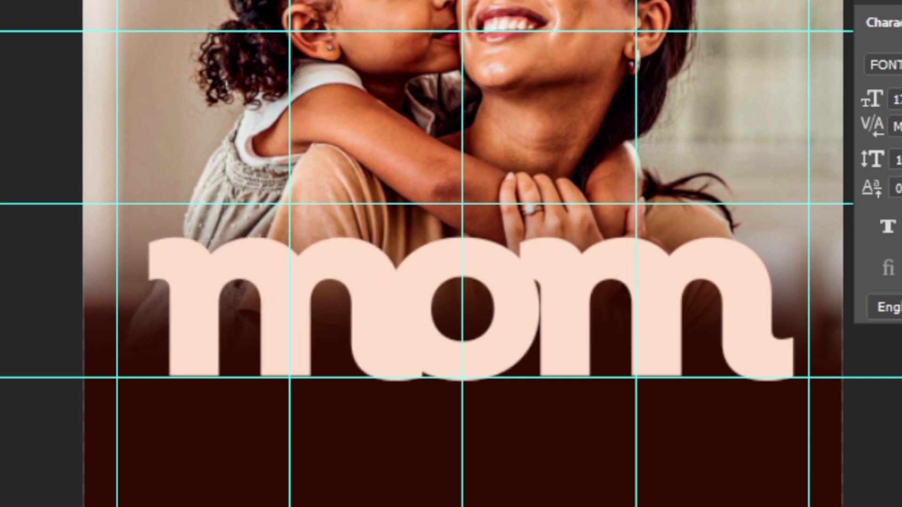
pyautogui.hotkey('alt', 'Left')
pyautogui.hotkey('alt', 'Left')
pyautogui.hotkey('alt', 'Left')
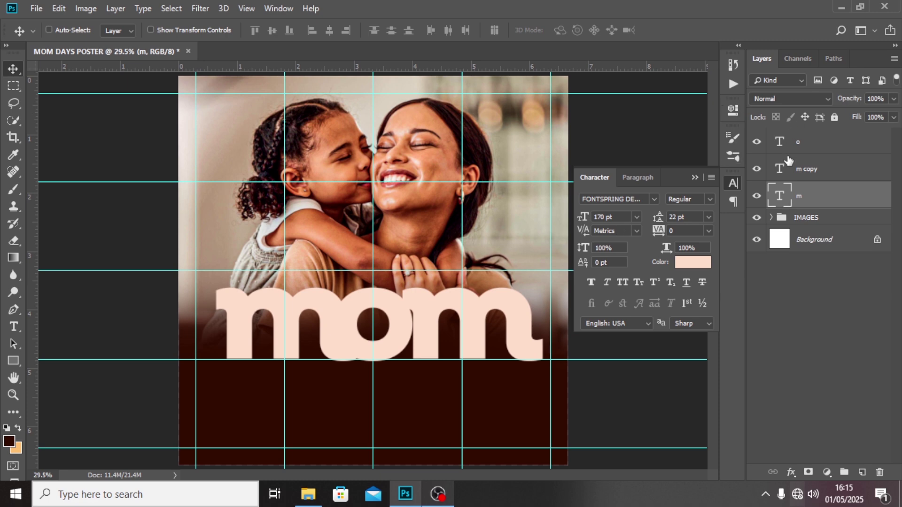
# Nudge the last m left so that it tucks further behind the o.
pyautogui.click(812, 172)
pyautogui.hotkey('shift', 'Left')
pyautogui.hotkey('shift', 'Left')
pyautogui.hotkey('shift', 'Left')
pyautogui.hotkey('shift', 'Left')
pyautogui.hotkey('shift', 'Left')
pyautogui.hotkey('shift', 'Left')
pyautogui.hotkey('shift', 'Left')
pyautogui.hotkey('shift', 'Left')
pyautogui.hotkey('shift', 'Left')
pyautogui.hotkey('shift', 'Left')
pyautogui.hotkey('shift', 'Left')
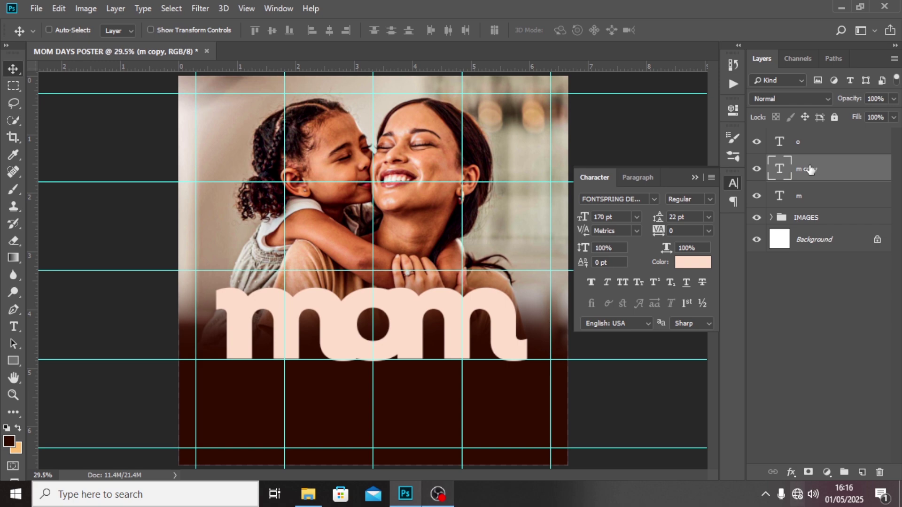
# Add a new empty layer directly above m copy and clip it to that letter.
pyautogui.click(862, 472)
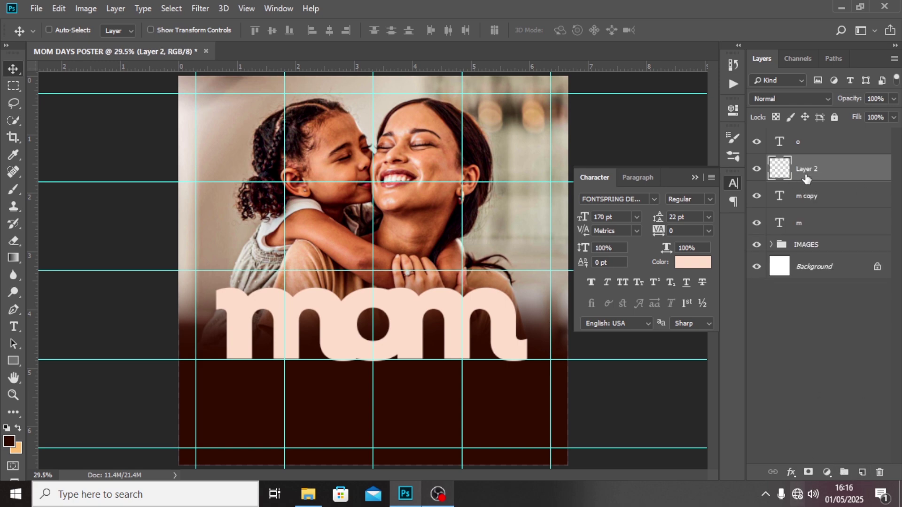
pyautogui.moveTo(806, 177); pyautogui.dragTo(786, 180)
pyautogui.moveTo(743, 241); pyautogui.dragTo(721, 240)
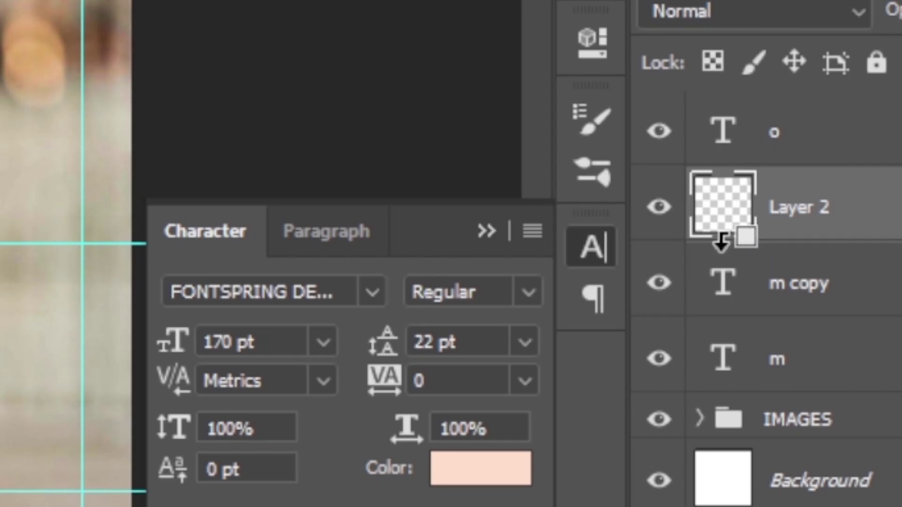
pyautogui.keyDown('alt'); pyautogui.click(722, 240); pyautogui.keyUp('alt')
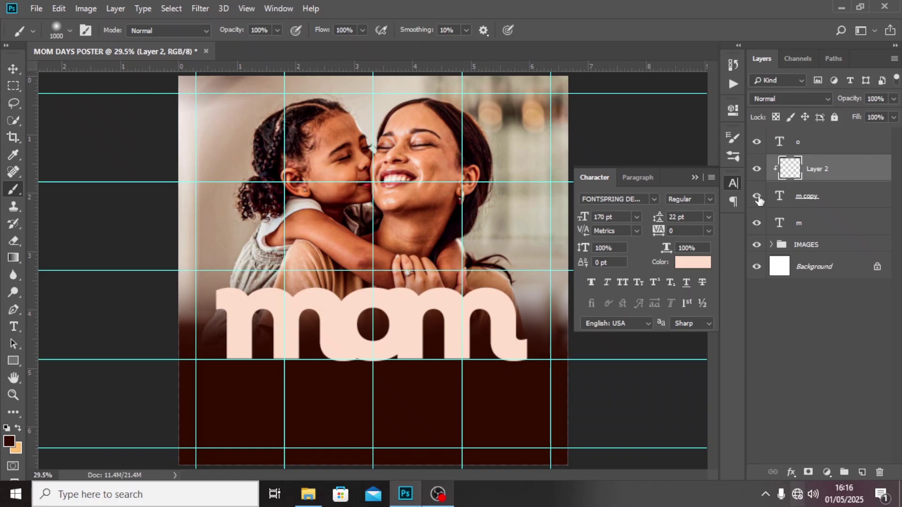
pyautogui.click(659, 283)
pyautogui.click(659, 283)
pyautogui.click(795, 197)
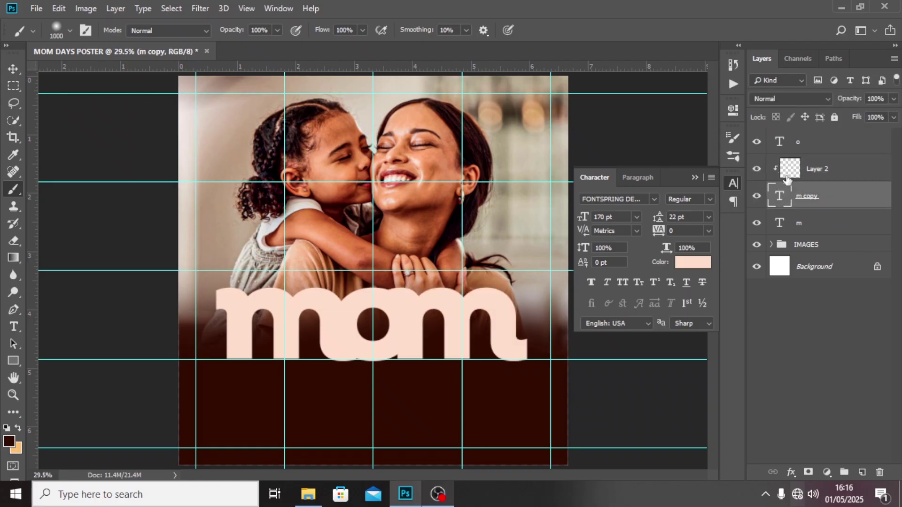
pyautogui.click(787, 177)
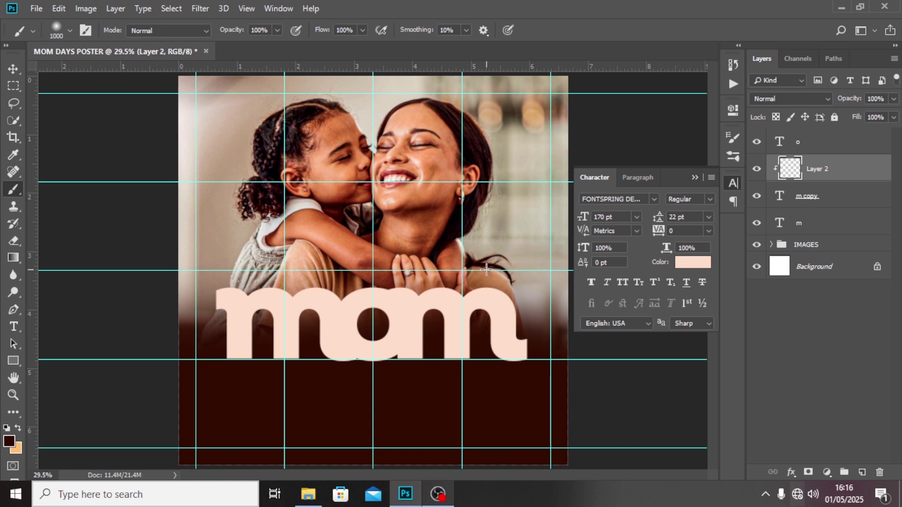
# Paint a soft dark brown shadow with a 175 px brush on the last m along the o's right edge.
pyautogui.press('[')
pyautogui.press('[')
pyautogui.press('[')
pyautogui.press('[')
pyautogui.press('[')
pyautogui.press('[')
pyautogui.press('[')
pyautogui.press('[')
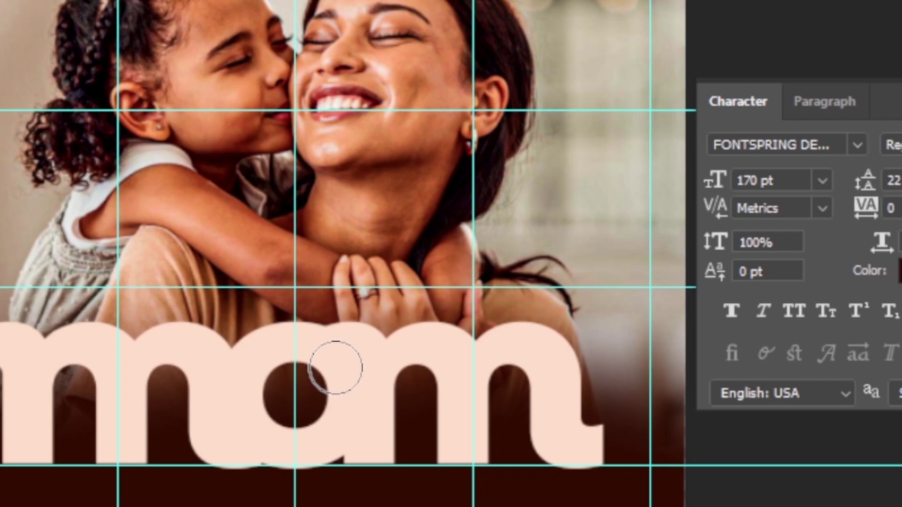
pyautogui.moveTo(335, 367)
pyautogui.mouseDown()
pyautogui.moveTo(330, 345)
pyautogui.moveTo(337, 404)
pyautogui.moveTo(323, 437)
pyautogui.moveTo(349, 396)
pyautogui.moveTo(344, 364)
pyautogui.moveTo(350, 409)
pyautogui.moveTo(335, 439)
pyautogui.moveTo(304, 453)
pyautogui.mouseUp()
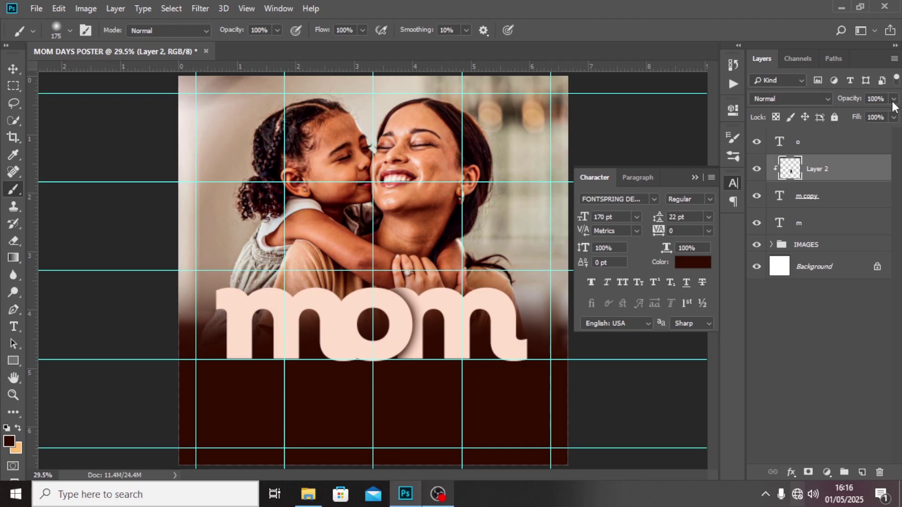
# Lower the last m's shadow layer to 48% opacity and clip a new empty layer to the first m.
pyautogui.click(894, 99)
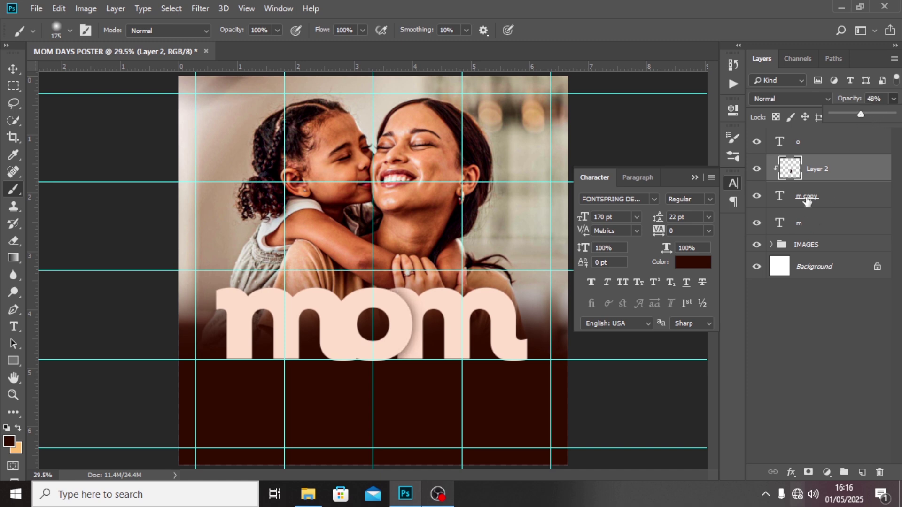
pyautogui.click(797, 226)
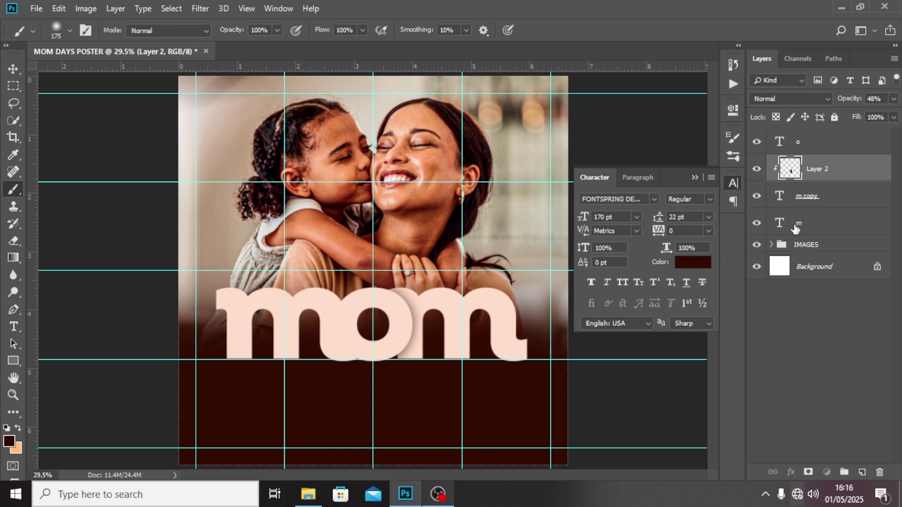
pyautogui.click(798, 224)
pyautogui.click(862, 471)
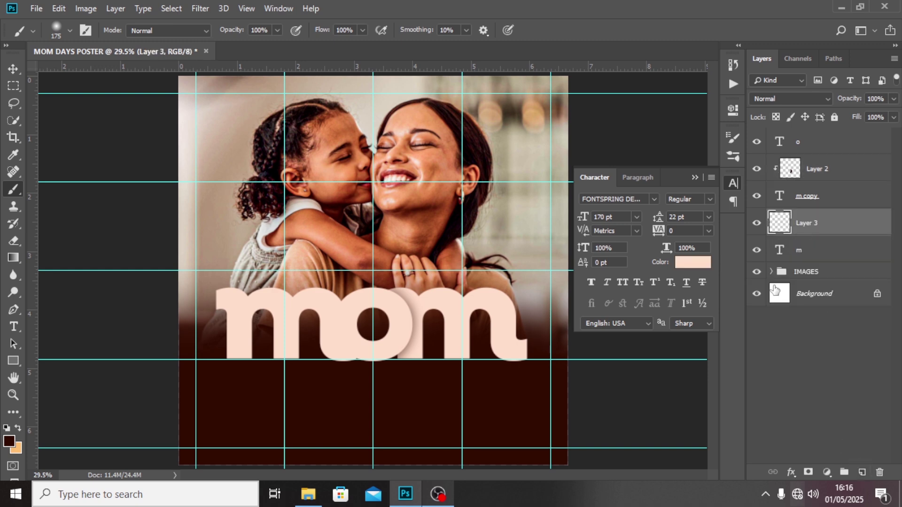
pyautogui.keyDown('alt'); pyautogui.click(786, 234); pyautogui.keyUp('alt')
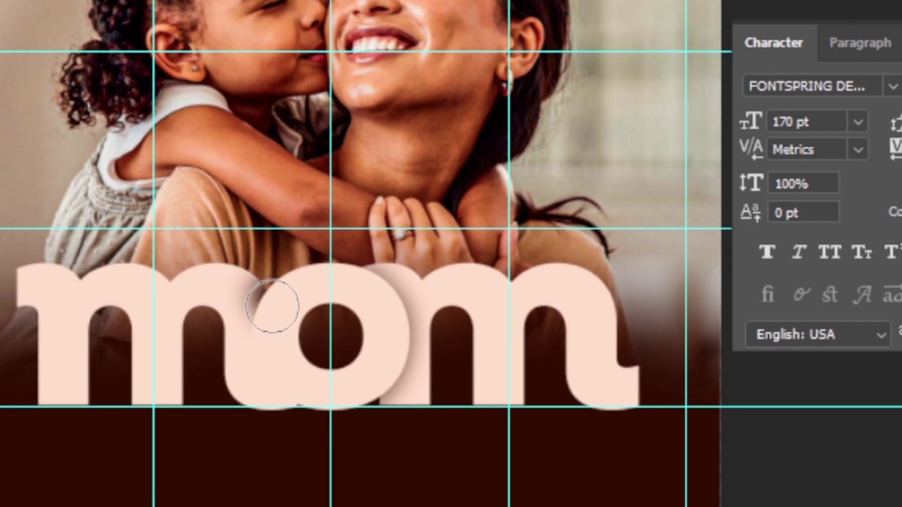
# Paint a soft dark brown shadow on the first m along the o's left edge and set its layer to 39% opacity.
pyautogui.moveTo(273, 306)
pyautogui.mouseDown()
pyautogui.moveTo(274, 364)
pyautogui.moveTo(329, 425)
pyautogui.mouseUp()
pyautogui.click(894, 99)
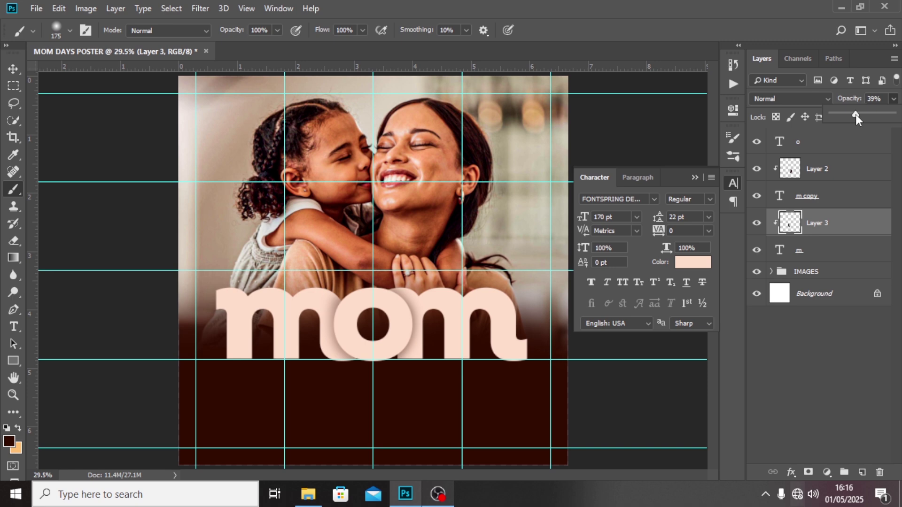
pyautogui.click(813, 151)
# Group the three title letters with their two shadow layers and name the group MOM.
pyautogui.click(813, 150)
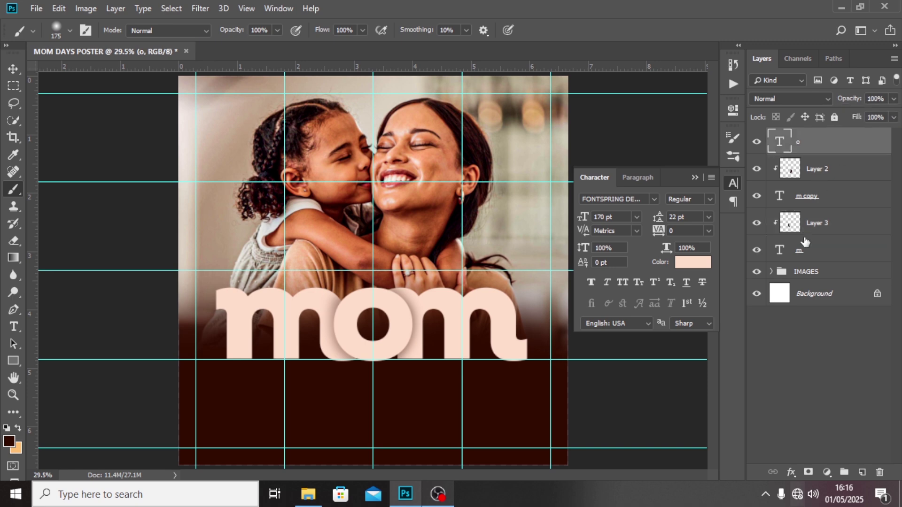
pyautogui.keyDown('shift'); pyautogui.click(804, 252); pyautogui.keyUp('shift')
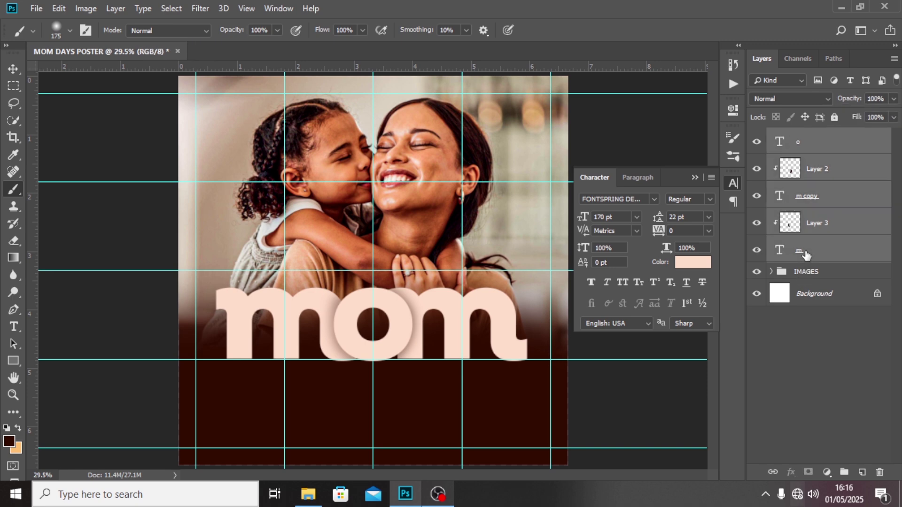
pyautogui.hotkey('ctrl', 'g')
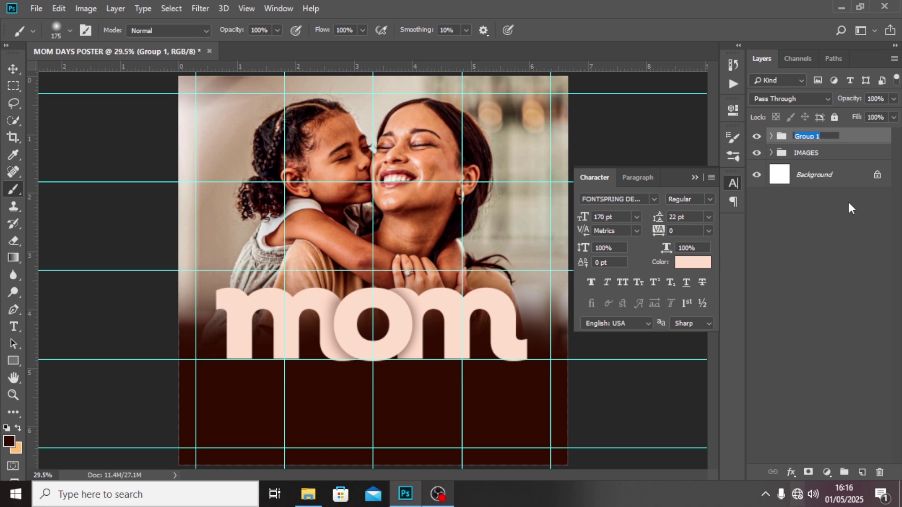
pyautogui.write('MOM')
pyautogui.press('Return')
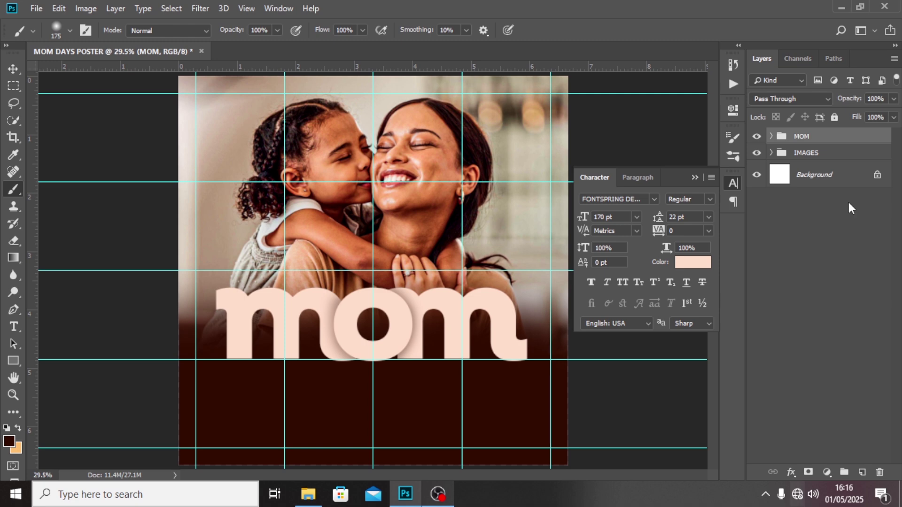
# Add a text layer reading MONTHER in the dark area below the mom title.
pyautogui.press('t')
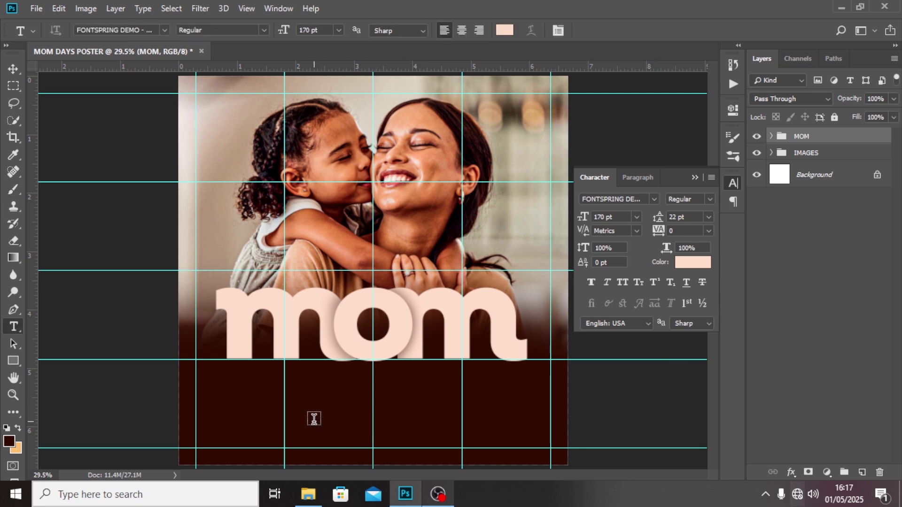
pyautogui.click(313, 422)
pyautogui.write('MO')
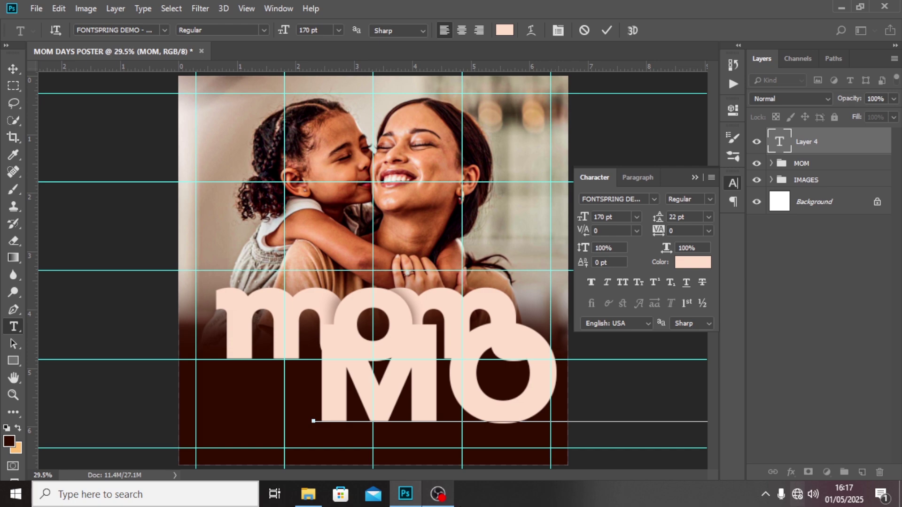
pyautogui.click(833, 145)
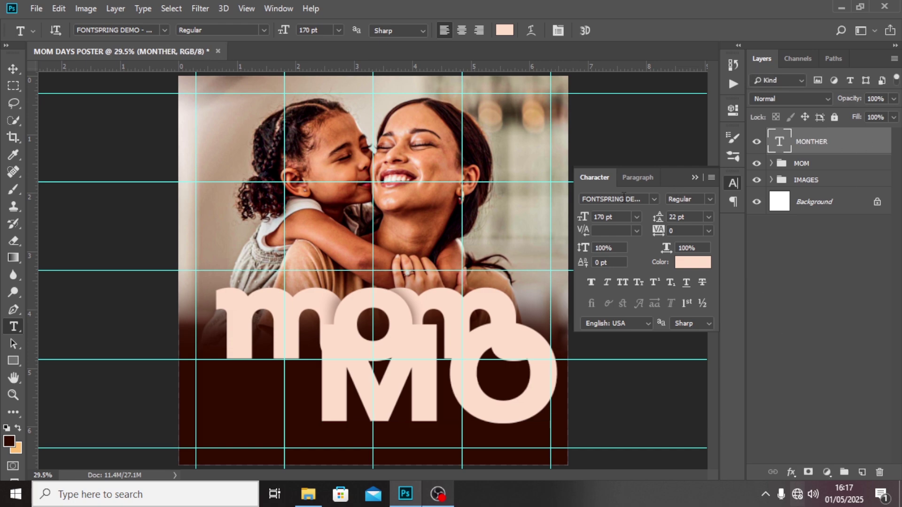
# Change the MONTHER text's font to Autografia PERSONAL USE ONLY Medium.
pyautogui.doubleClick(623, 194)
pyautogui.click(629, 56)
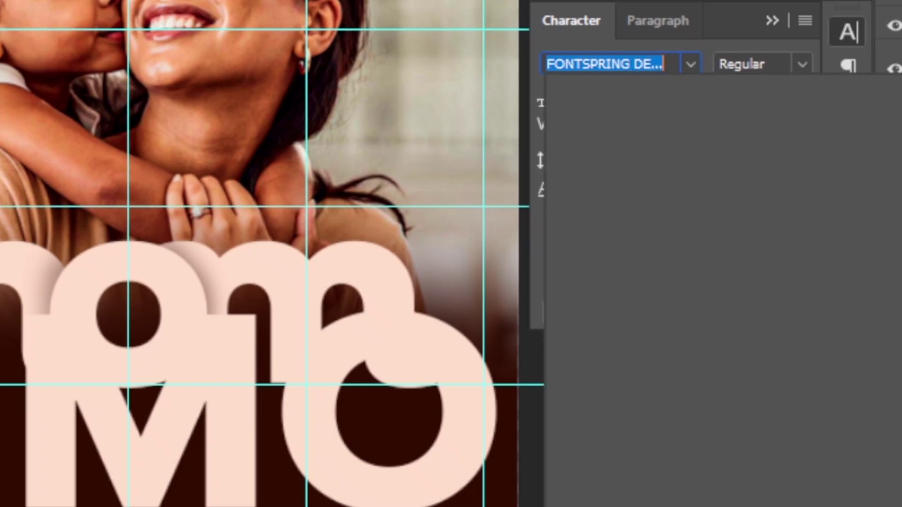
pyautogui.write('AUTO')
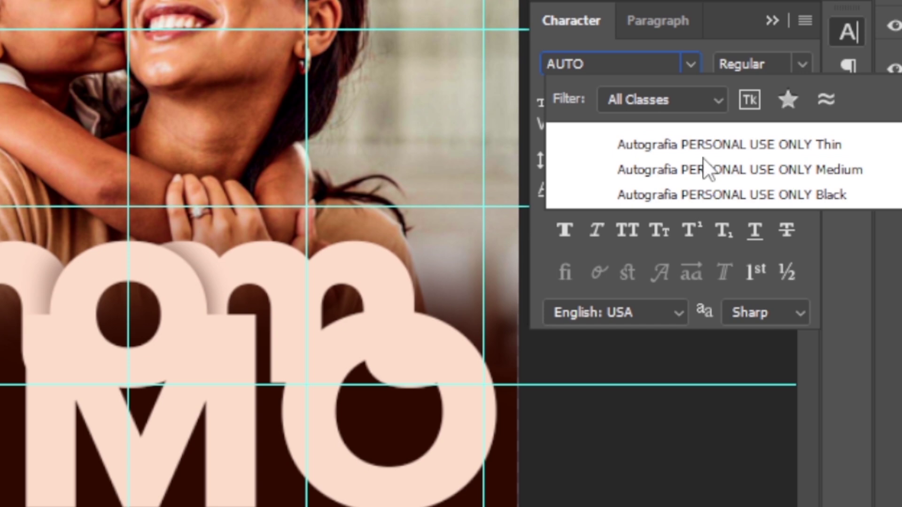
pyautogui.press('Down')
pyautogui.press('Down')
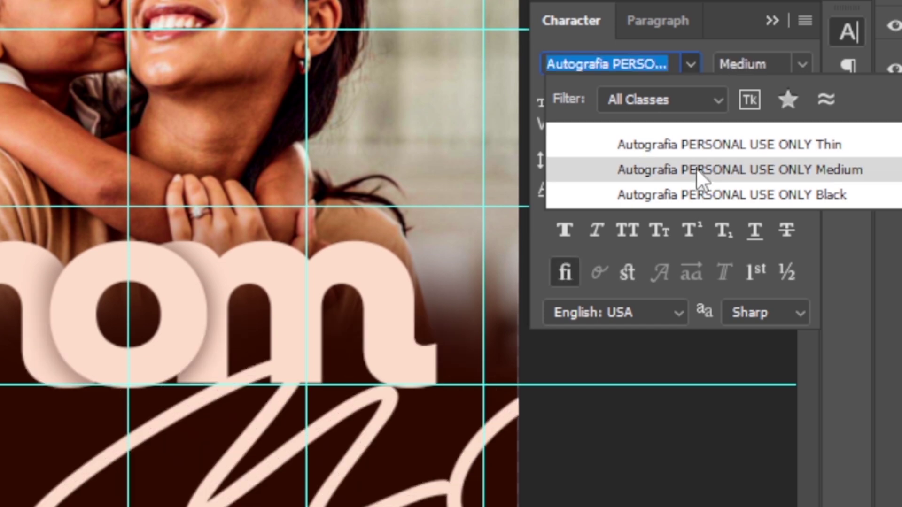
pyautogui.press('Return')
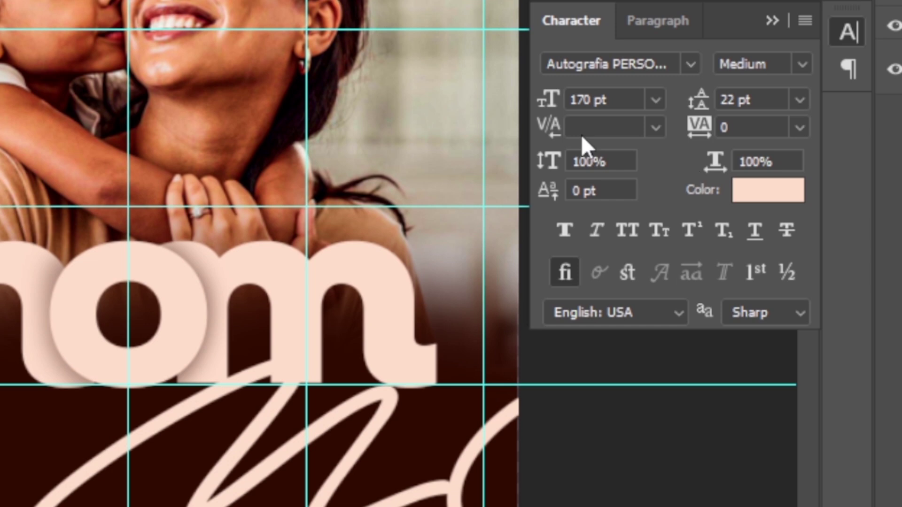
# Set the font size of the MONTHER script text to 102 pt.
pyautogui.moveTo(604, 101); pyautogui.dragTo(569, 100)
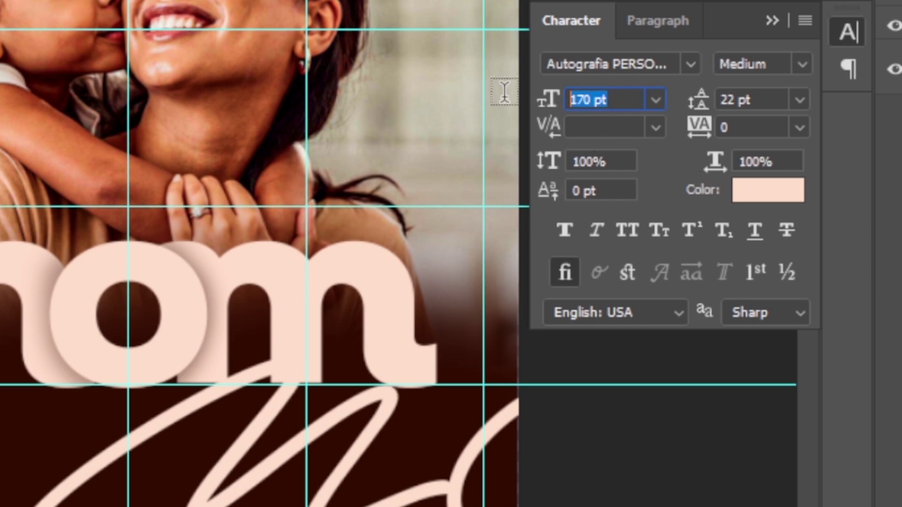
pyautogui.write('102')
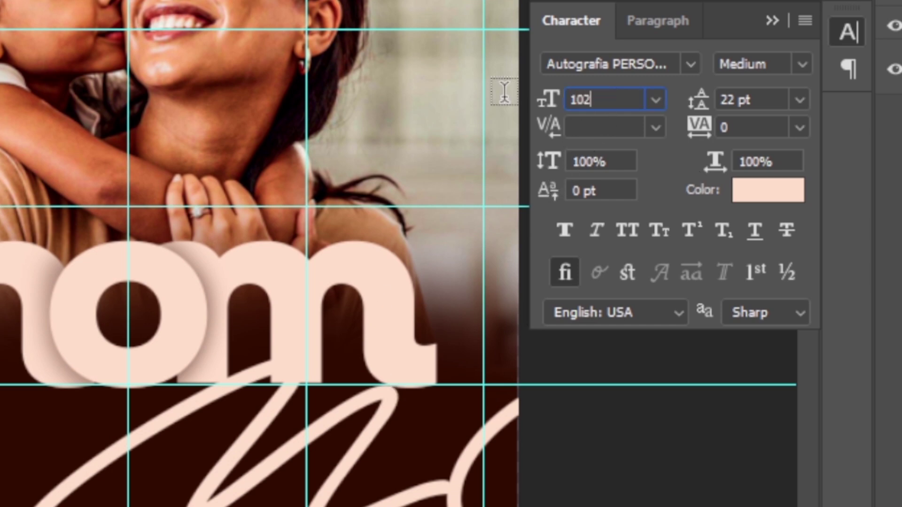
pyautogui.press('Return')
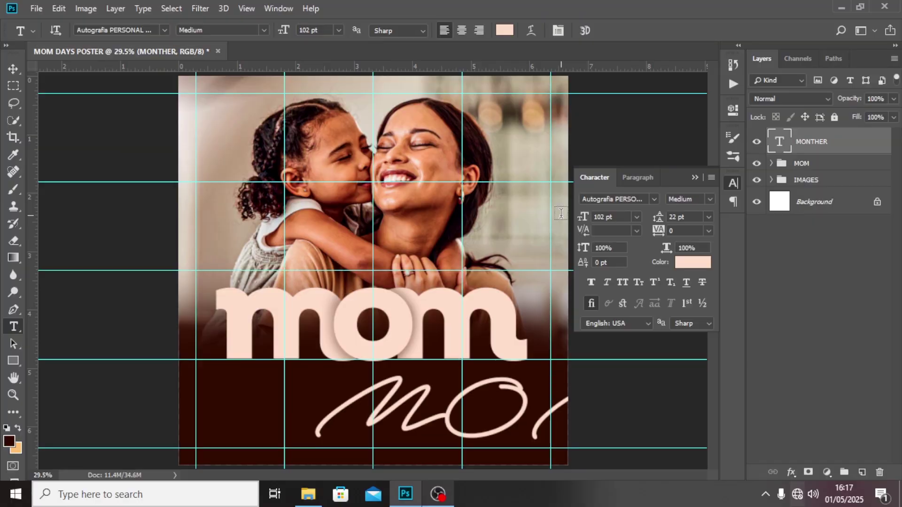
# Replace the script text with lowercase "mother" and move it over the middle of the mom title.
pyautogui.doubleClick(779, 142)
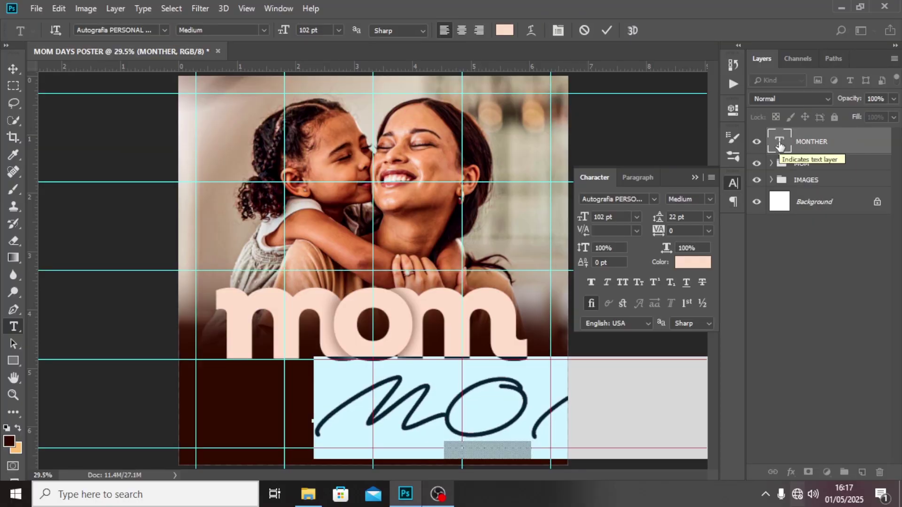
pyautogui.write('mother')
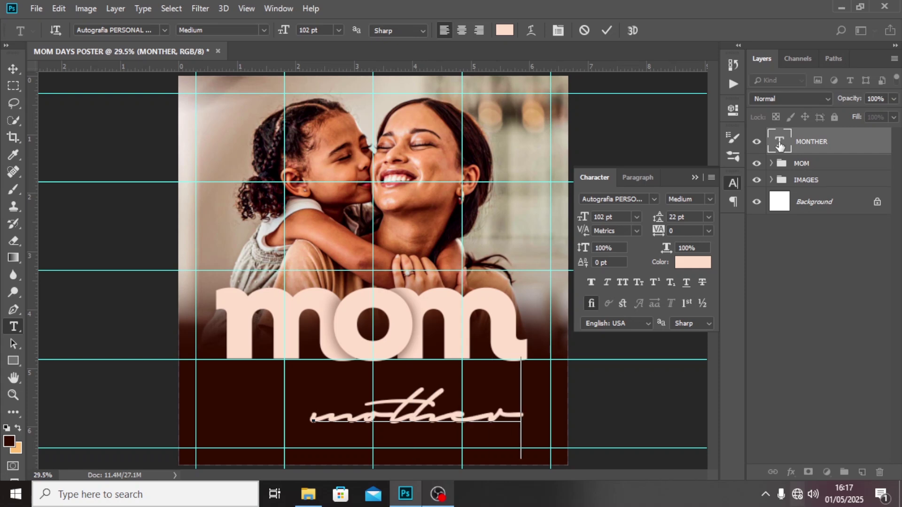
pyautogui.click(829, 148)
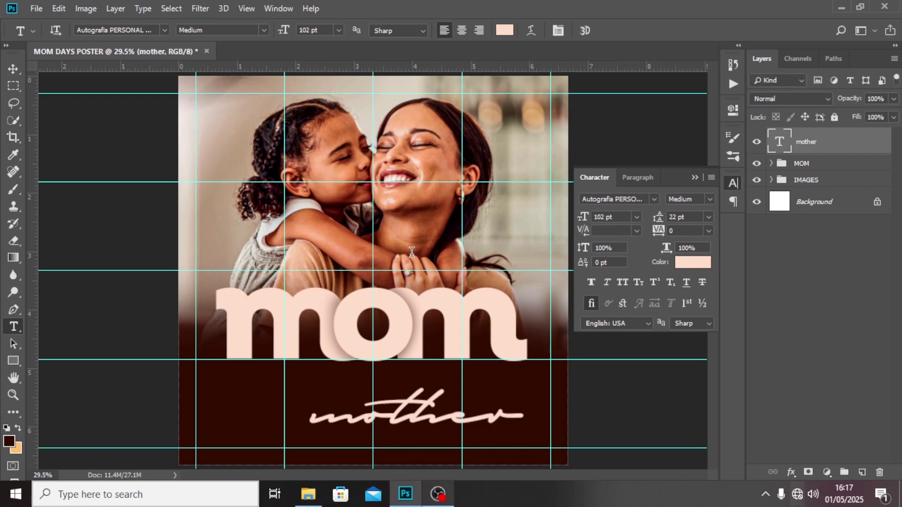
pyautogui.click(13, 68)
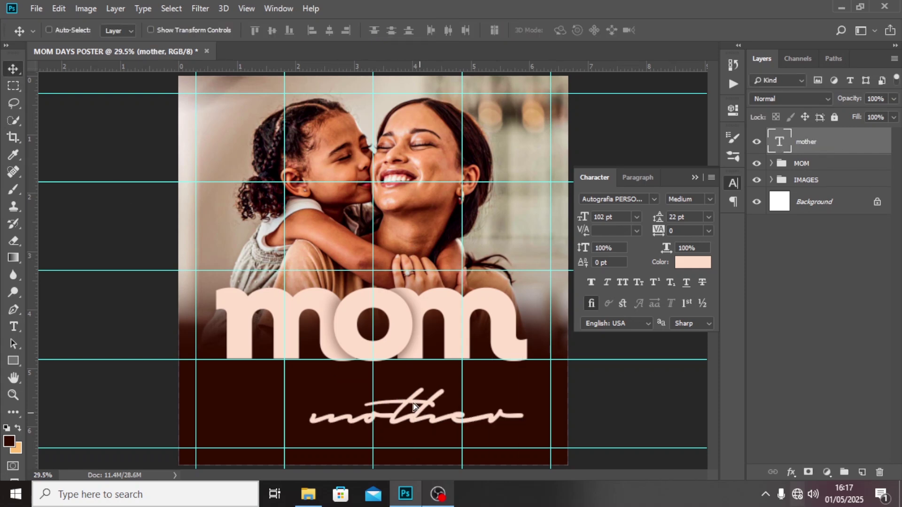
pyautogui.moveTo(417, 415); pyautogui.dragTo(371, 324)
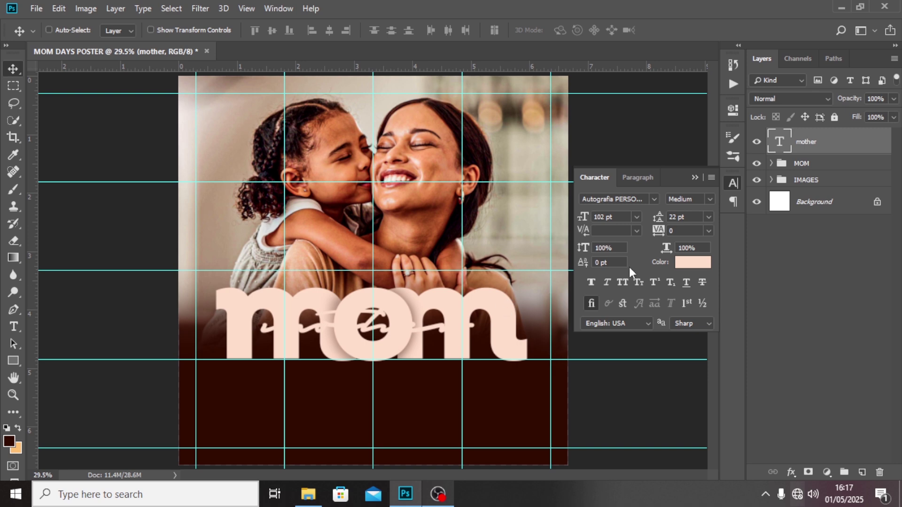
# Switch the mother text to the Thin font style and colour it red, ff0000.
pyautogui.click(709, 200)
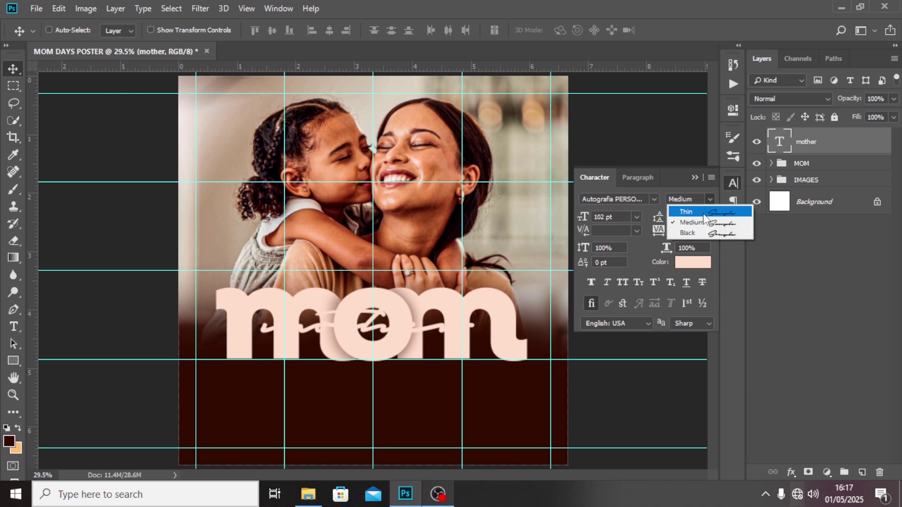
pyautogui.click(704, 214)
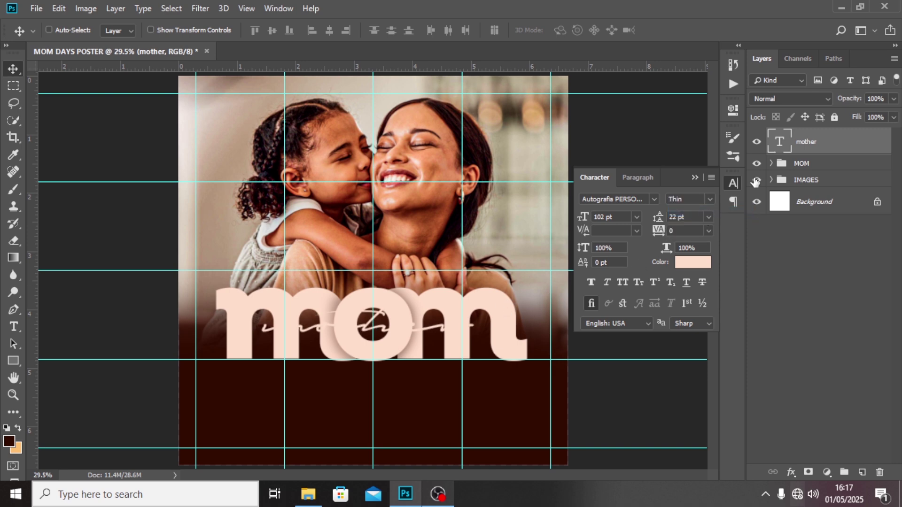
pyautogui.click(703, 269)
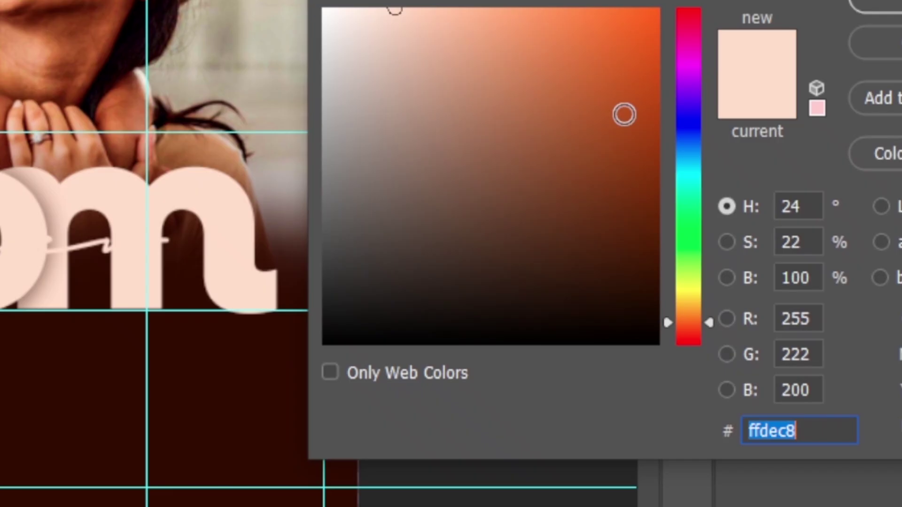
pyautogui.write('ff')
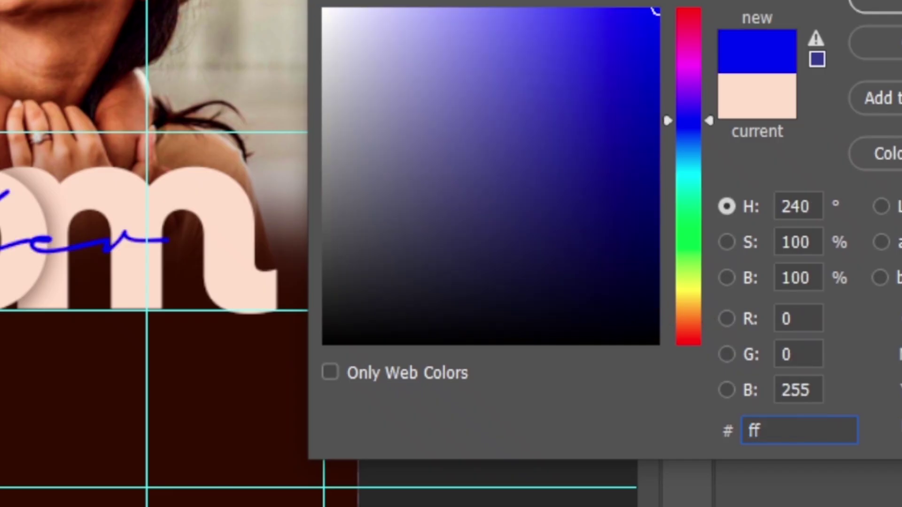
pyautogui.write('0000')
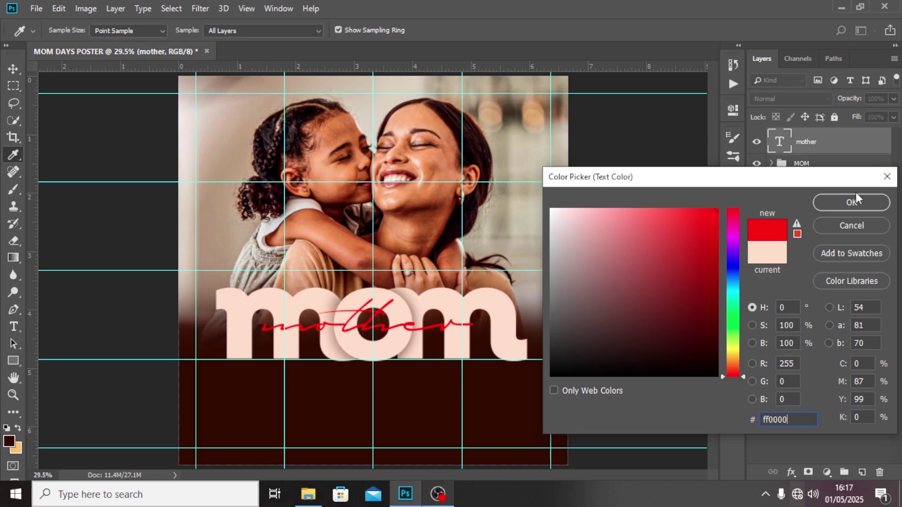
pyautogui.click(848, 201)
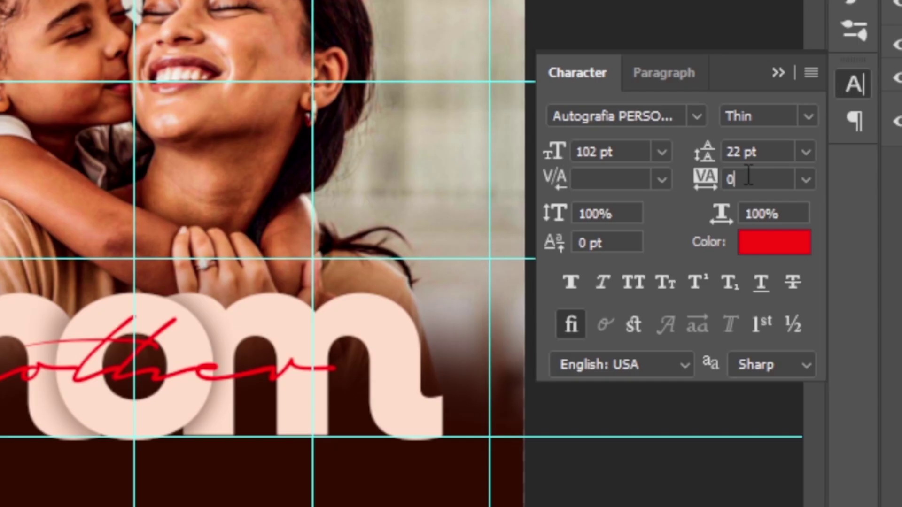
# Set the tracking of the mother text to 20.
pyautogui.click(686, 229)
pyautogui.write('20')
pyautogui.press('Return')
pyautogui.hotkey('ctrl', 't')
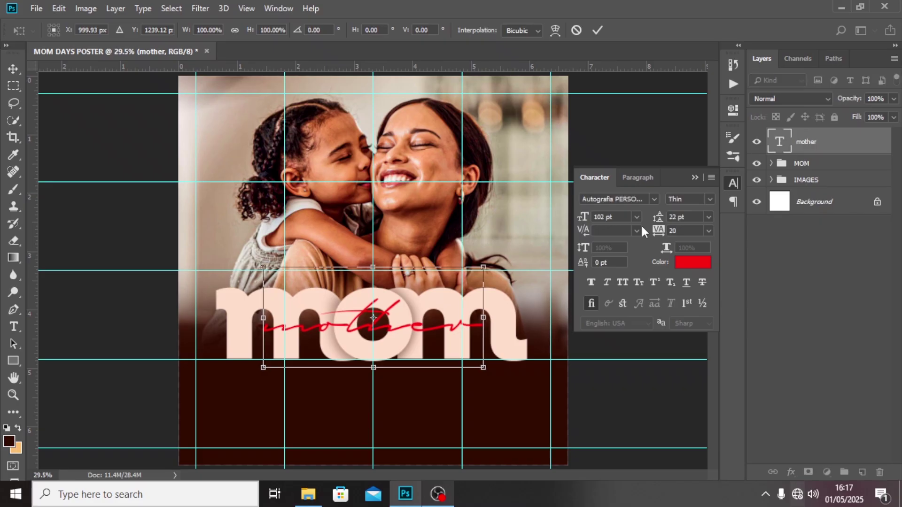
pyautogui.press('Return')
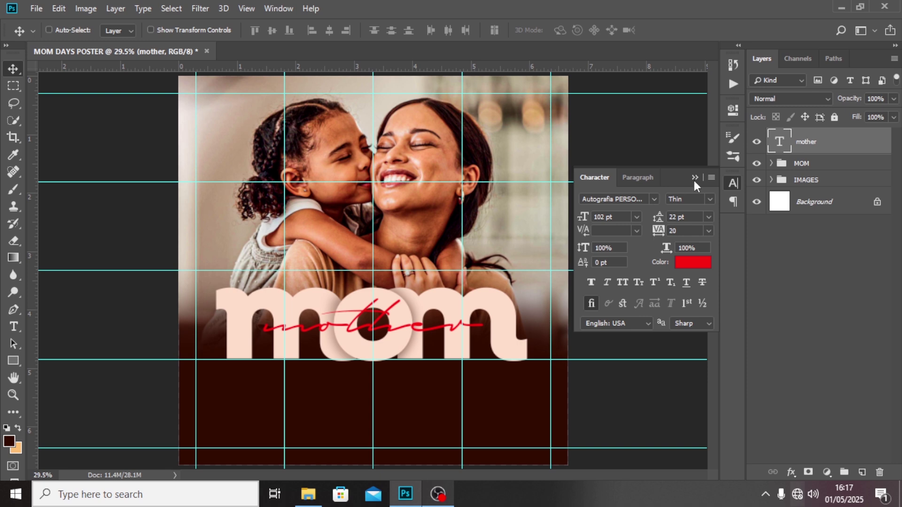
# Nudge the MOM group about 10 px right so that it is centred on the middle vertical guide.
pyautogui.click(812, 165)
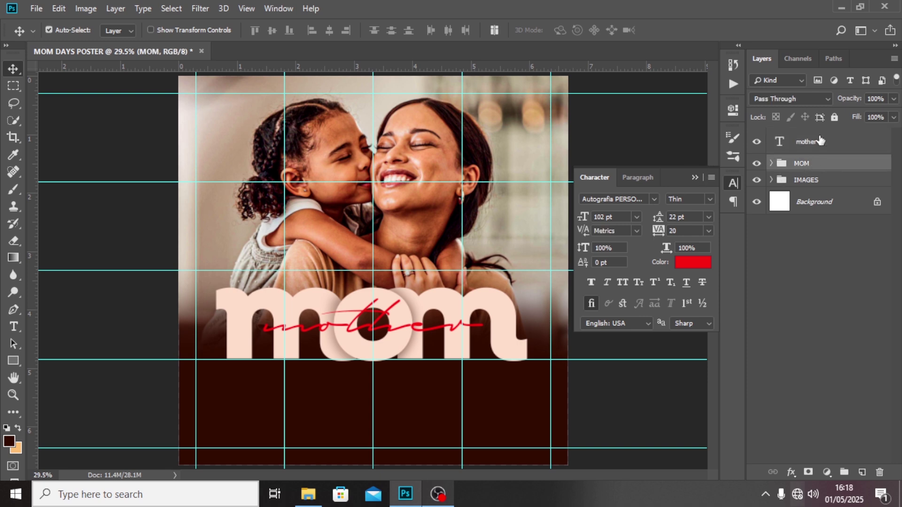
pyautogui.hotkey('ctrl', 't')
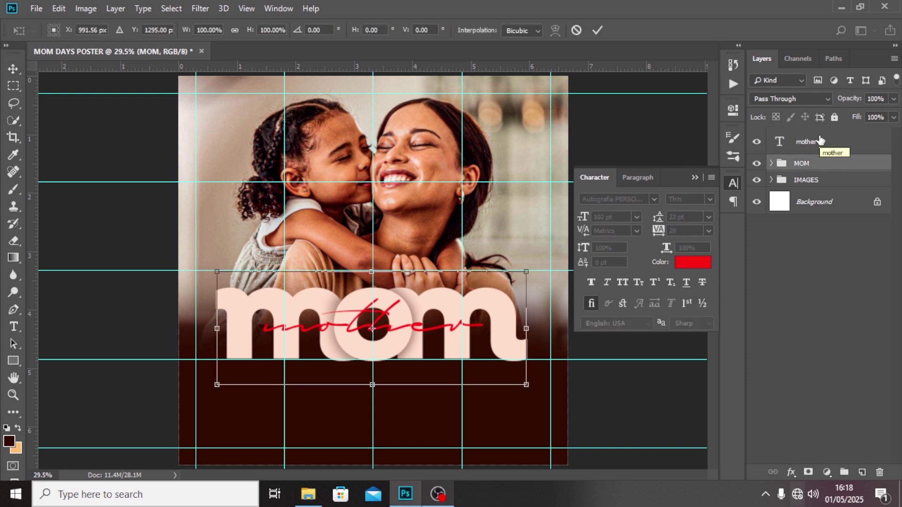
pyautogui.press('Right')
pyautogui.press('Right')
pyautogui.press('Right')
pyautogui.press('Right')
pyautogui.press('Right')
pyautogui.press('Right')
pyautogui.press('Right')
pyautogui.press('Right')
pyautogui.press('Right')
pyautogui.press('Right')
pyautogui.press('Return')
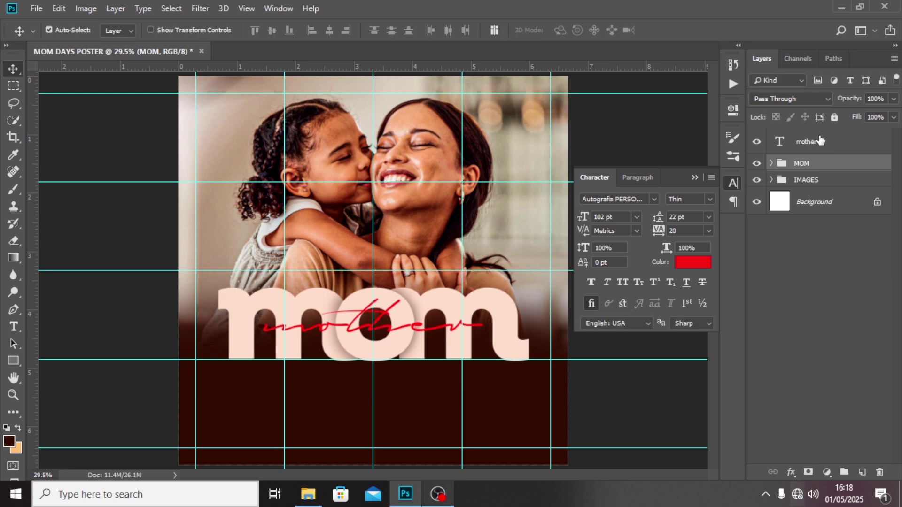
# Hide the guides and add a drop shadow with 50% opacity to the mother text layer.
pyautogui.hotkey('ctrl', ';')
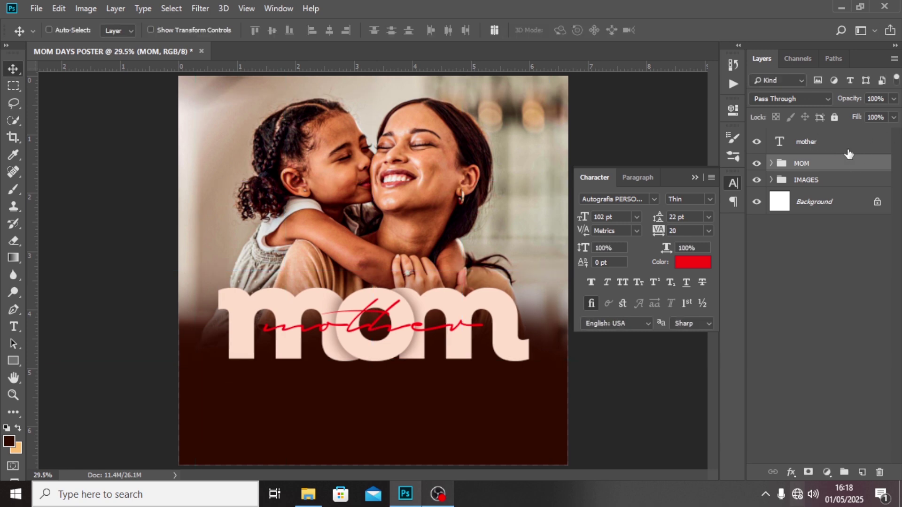
pyautogui.click(801, 144)
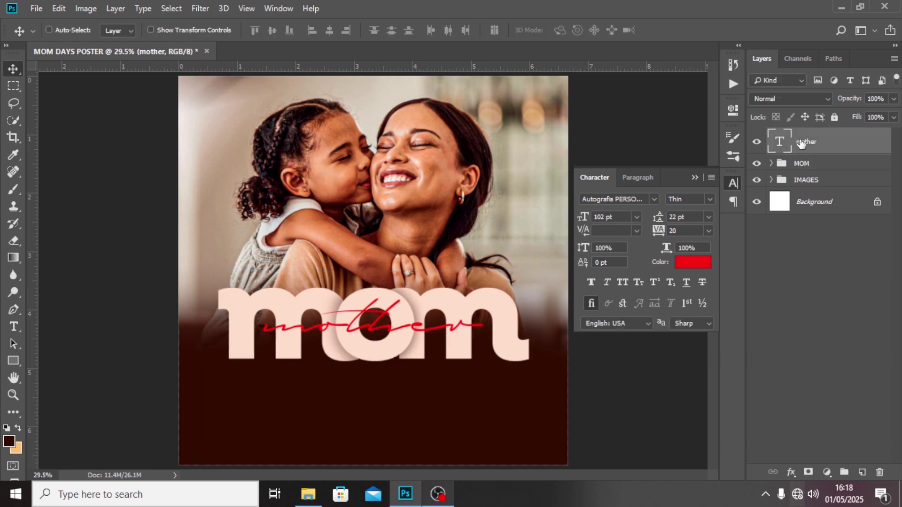
pyautogui.doubleClick(853, 137)
pyautogui.moveTo(689, 151); pyautogui.dragTo(754, 32)
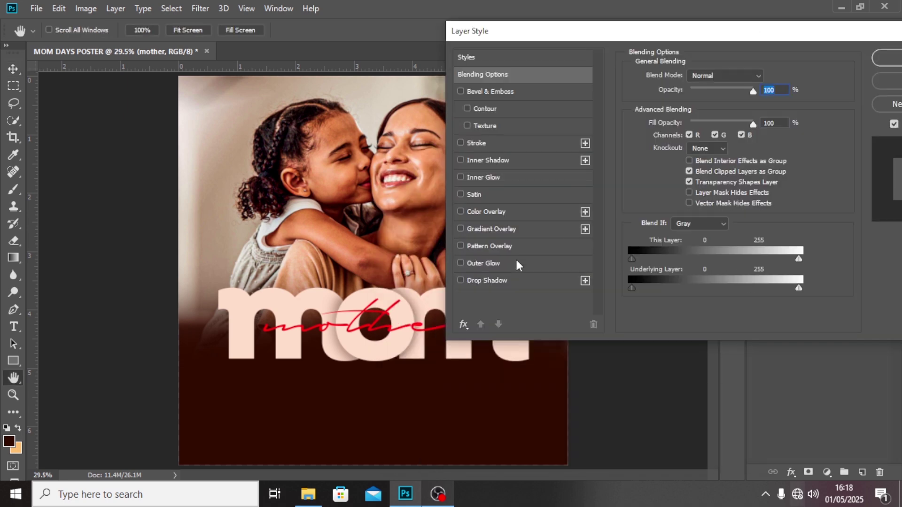
pyautogui.click(491, 280)
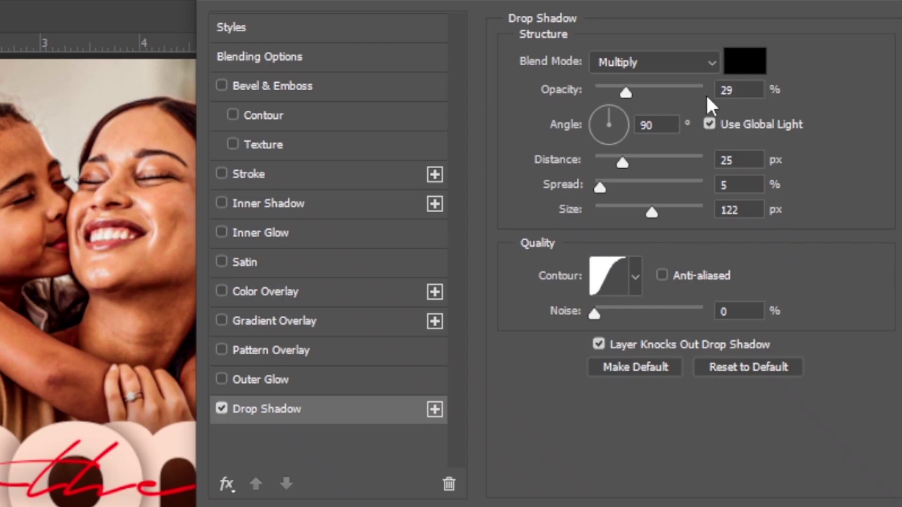
pyautogui.moveTo(752, 89); pyautogui.dragTo(689, 79)
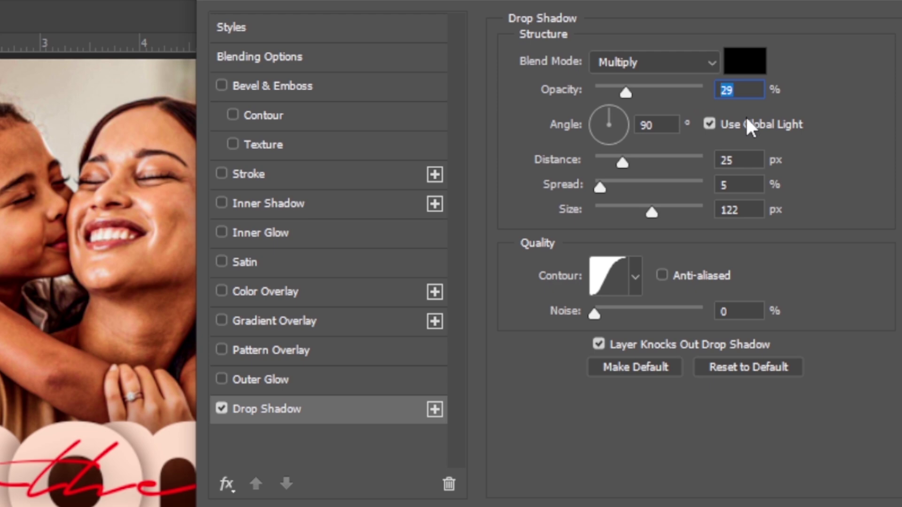
pyautogui.write('50')
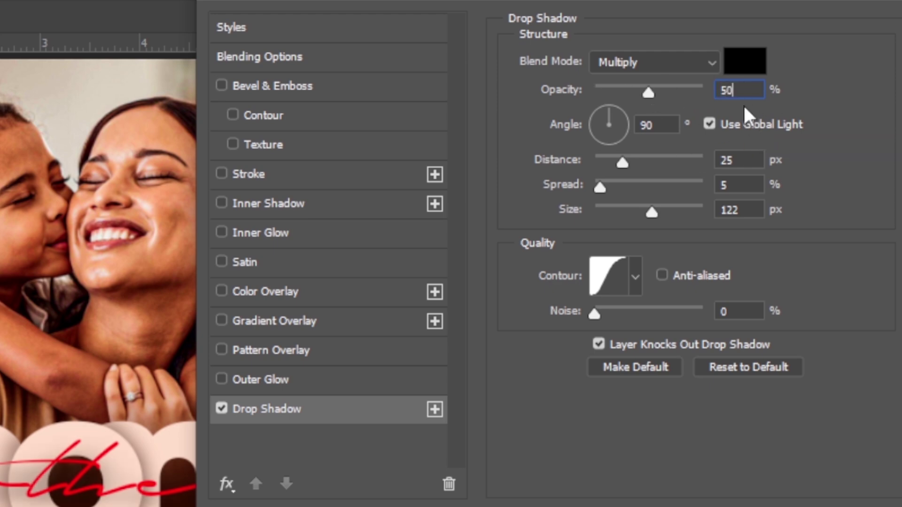
# Set the mother text's drop shadow to a distance of 21 px, spread of 0% and size of 7 px.
pyautogui.click(662, 125)
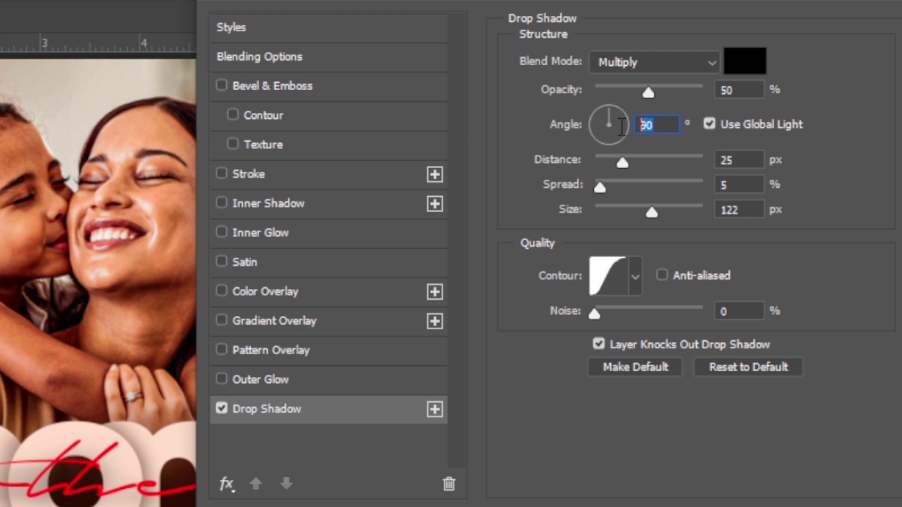
pyautogui.click(739, 160)
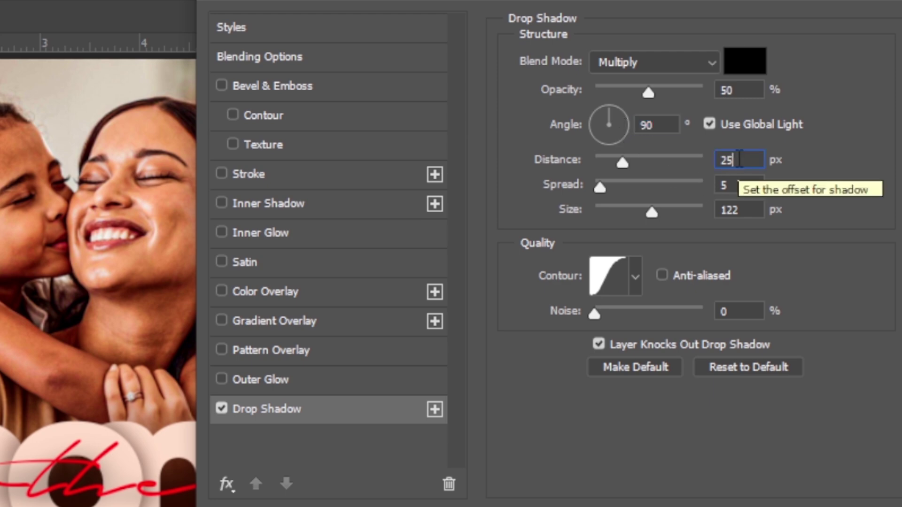
pyautogui.moveTo(749, 160); pyautogui.dragTo(713, 160)
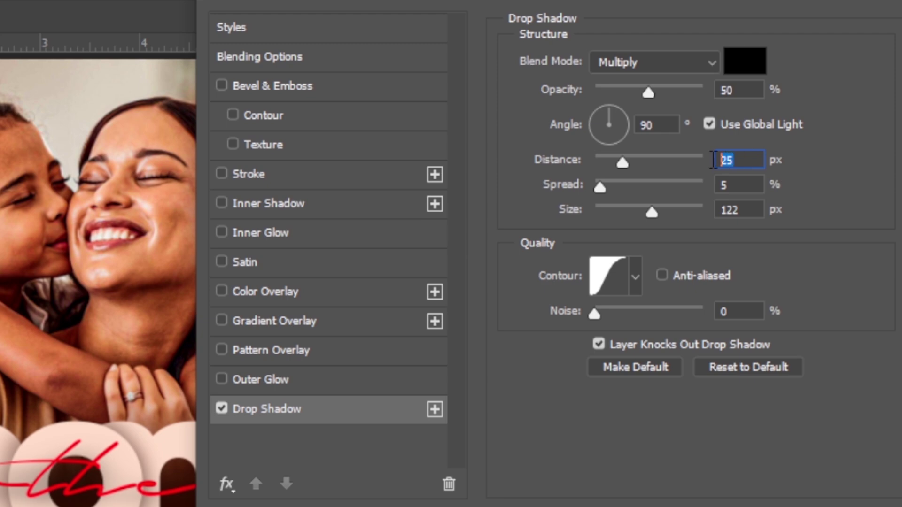
pyautogui.write('21')
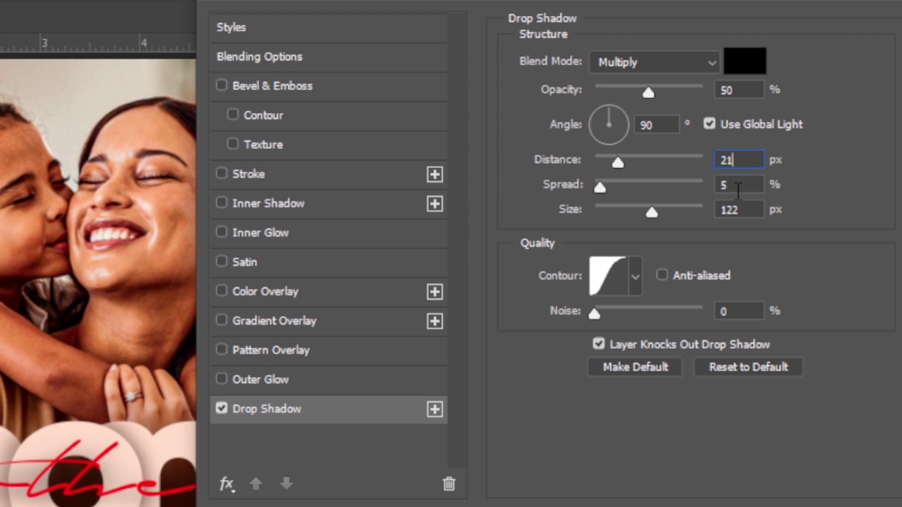
pyautogui.moveTo(735, 185); pyautogui.dragTo(716, 185)
pyautogui.write('0')
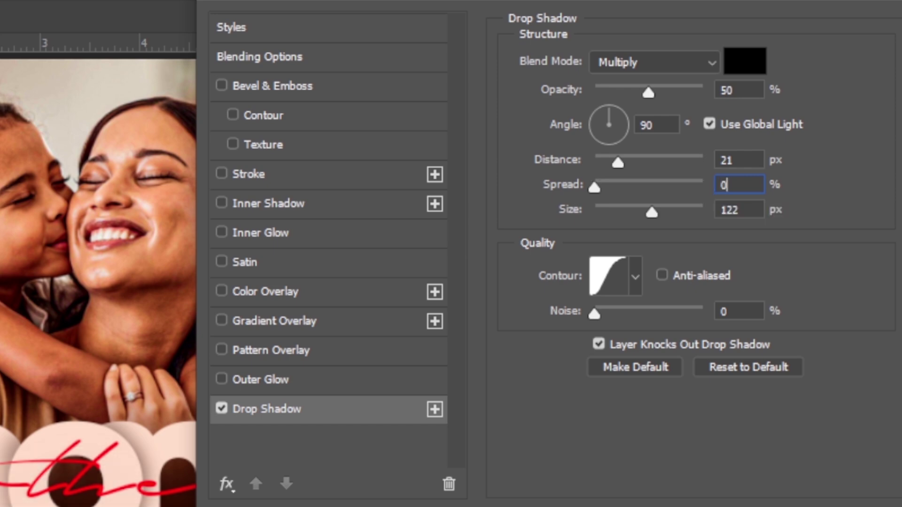
pyautogui.click(752, 210)
pyautogui.moveTo(752, 210); pyautogui.dragTo(676, 202)
pyautogui.write('7')
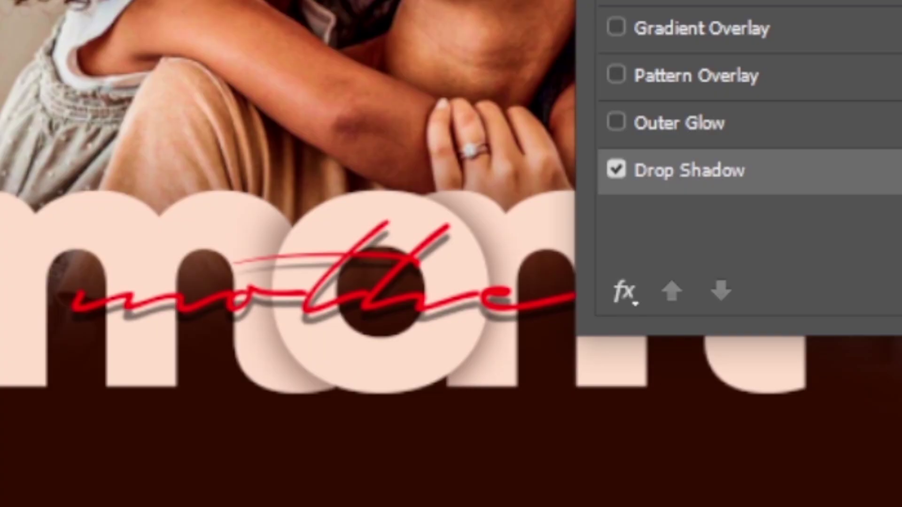
pyautogui.click(888, 57)
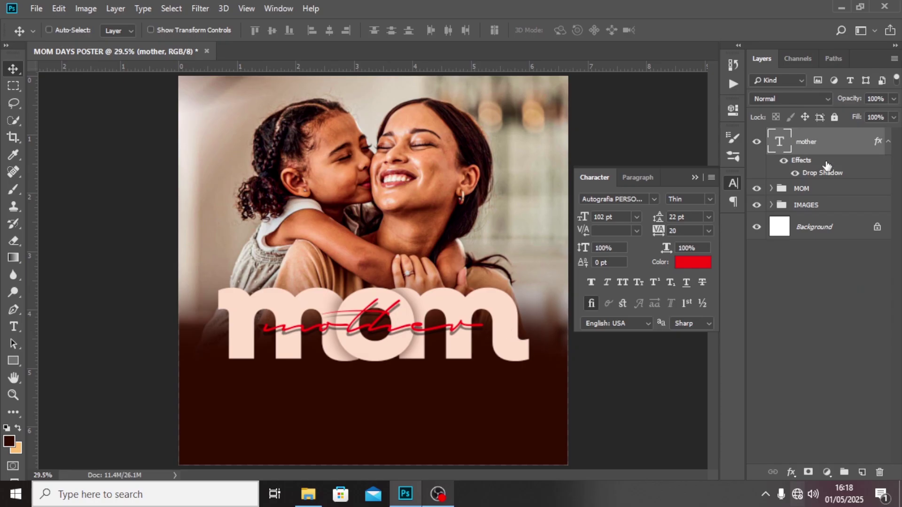
pyautogui.click(888, 142)
# Start a new text line in the dark area below the mom title and copy "Mothers Day" from text file 7.
pyautogui.press('t')
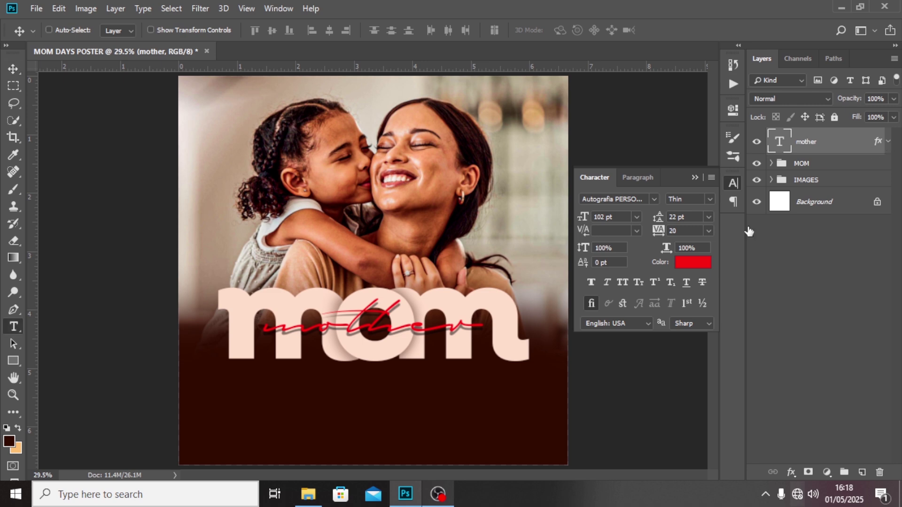
pyautogui.click(327, 436)
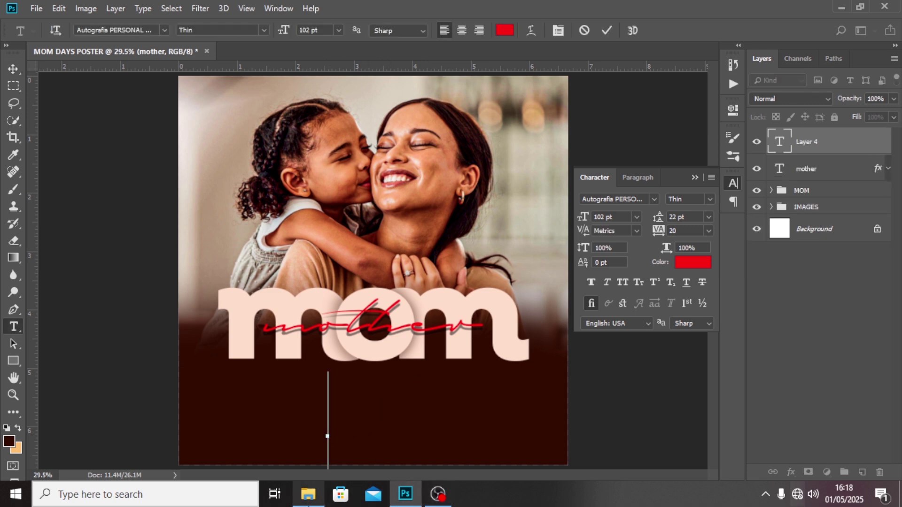
pyautogui.click(308, 494)
pyautogui.click(154, 109)
pyautogui.doubleClick(154, 109)
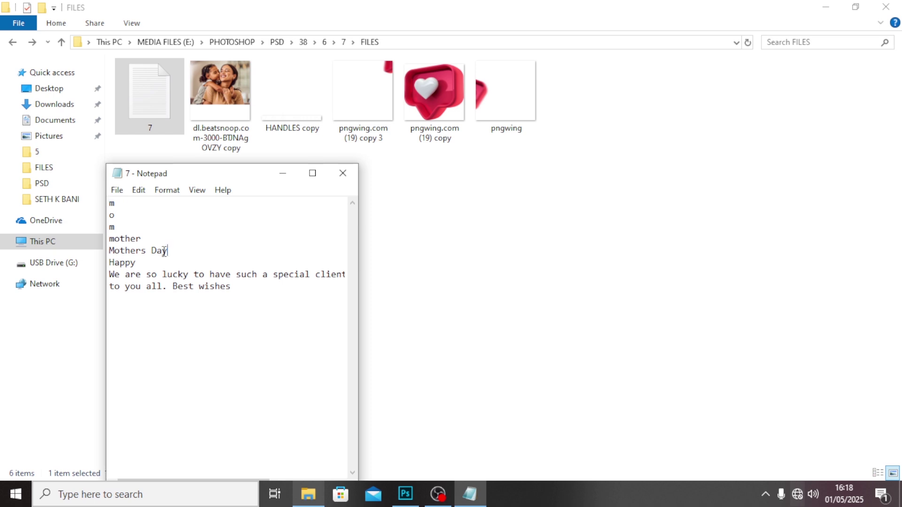
pyautogui.moveTo(164, 252); pyautogui.dragTo(86, 252)
pyautogui.hotkey('ctrl', 'c')
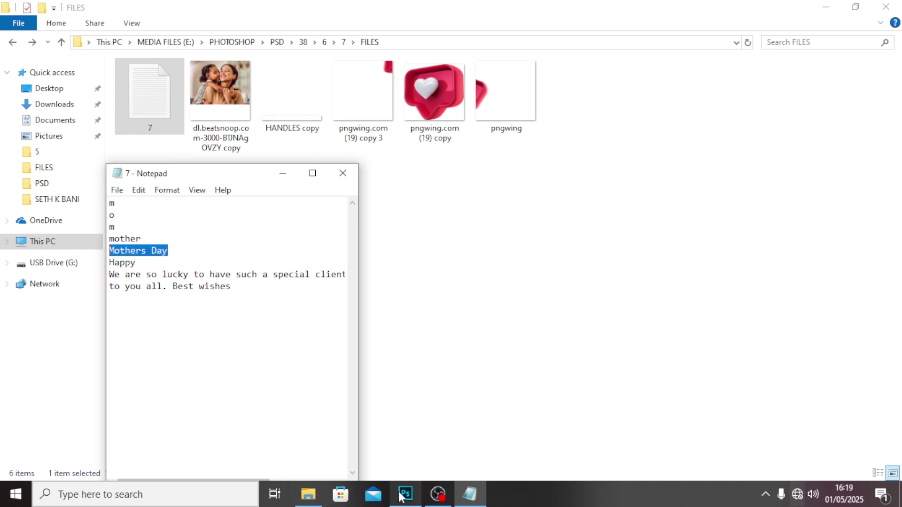
# Return to Photoshop and paste "Mothers Day" into the new text layer.
pyautogui.click(405, 495)
pyautogui.click(328, 436)
pyautogui.hotkey('ctrl', 'v')
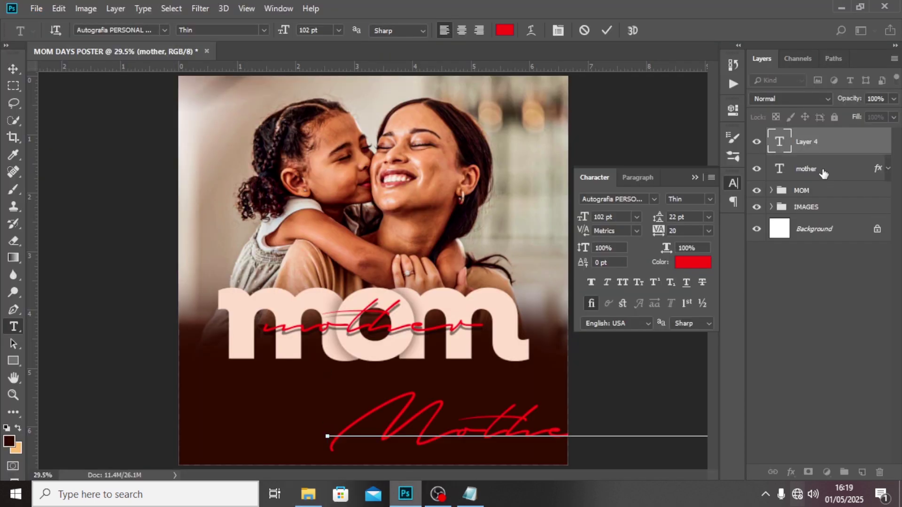
pyautogui.click(811, 145)
# Set the Mothers Day text to Montserrat Bold at 19 pt.
pyautogui.click(611, 199)
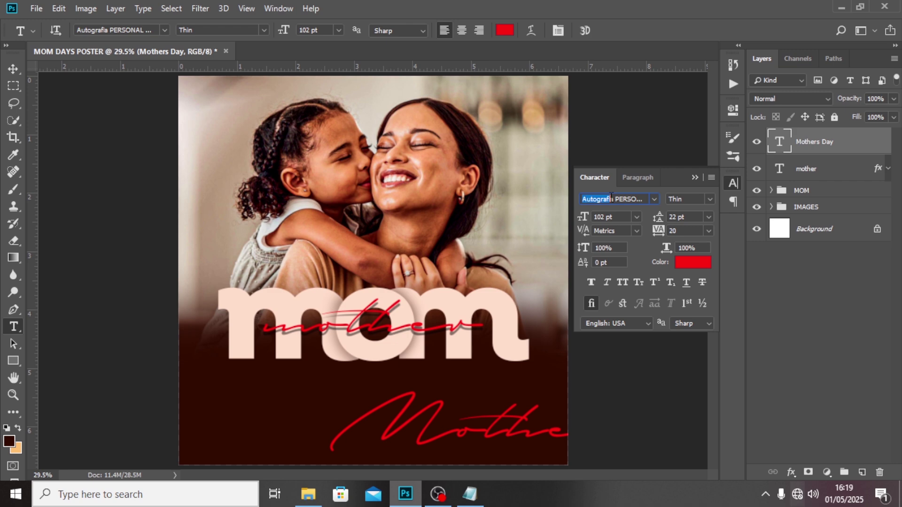
pyautogui.write('m')
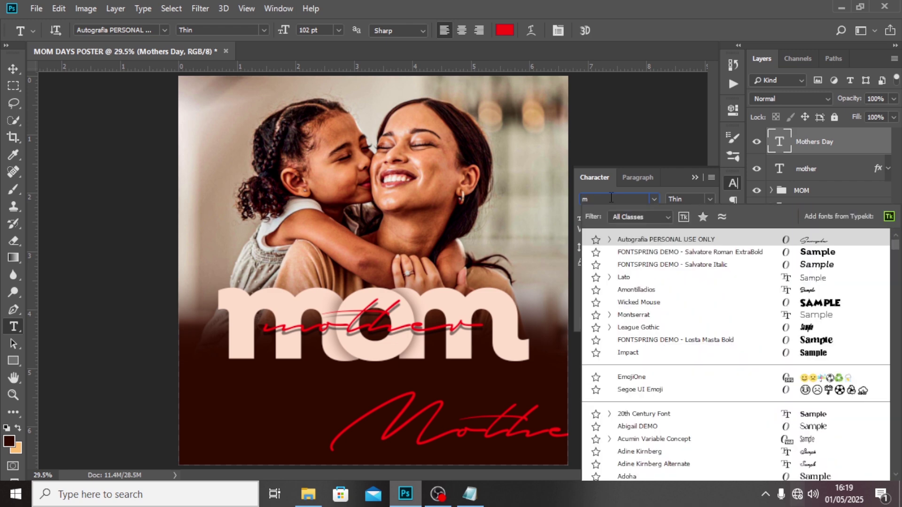
pyautogui.write('ontserrat')
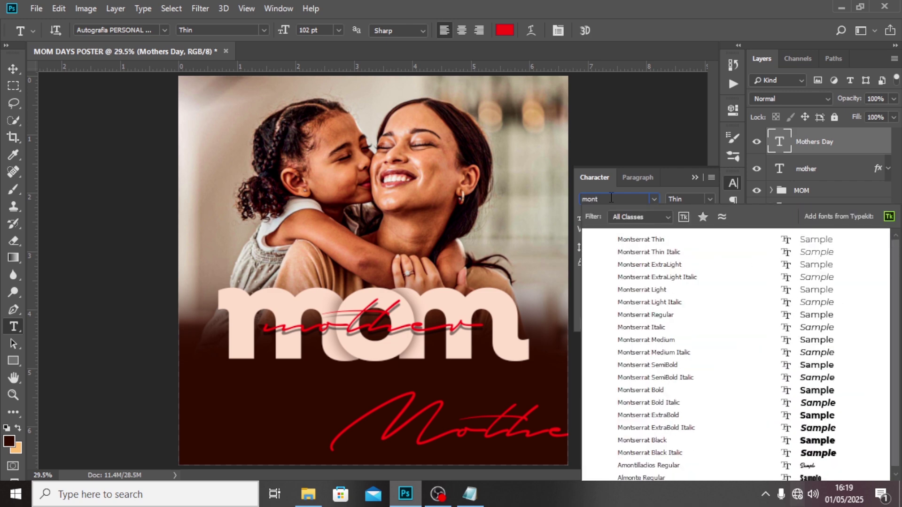
pyautogui.click(653, 392)
pyautogui.click(583, 217)
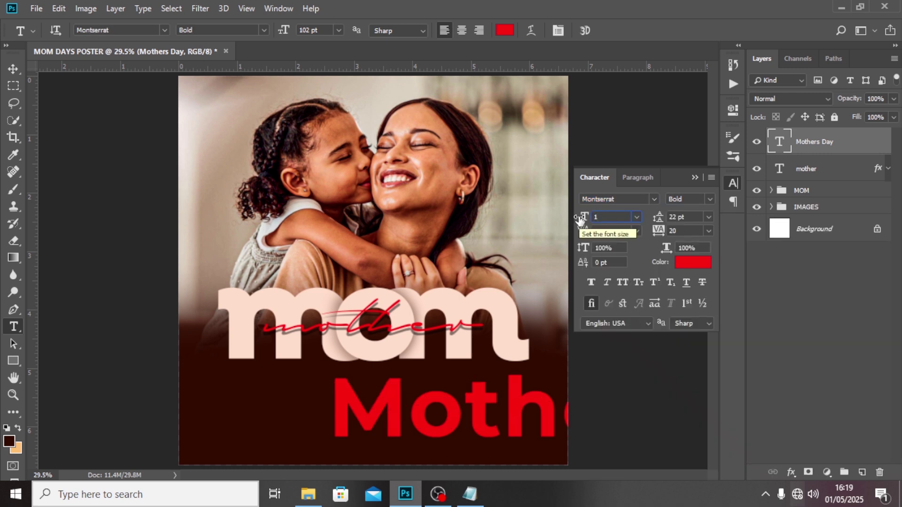
pyautogui.write('9')
pyautogui.press('Return')
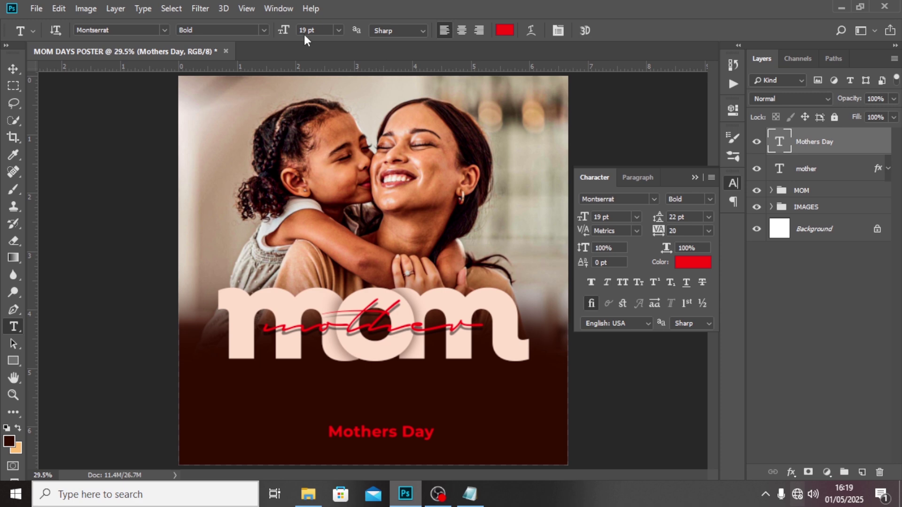
# Move the Mothers Day text just above the mom title and, with guides shown, centre it on the middle vertical guide.
pyautogui.click(12, 69)
pyautogui.moveTo(393, 437); pyautogui.dragTo(388, 283)
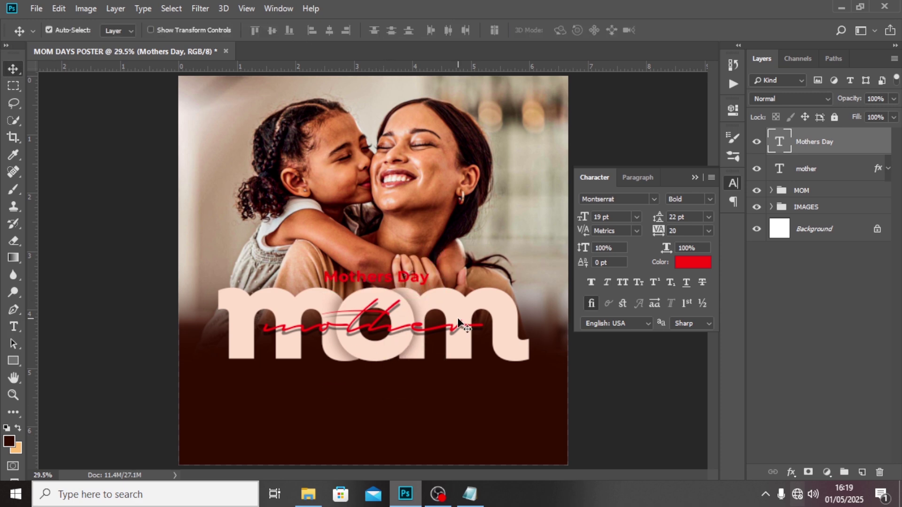
pyautogui.hotkey('ctrl', ';')
pyautogui.hotkey('ctrl', 't')
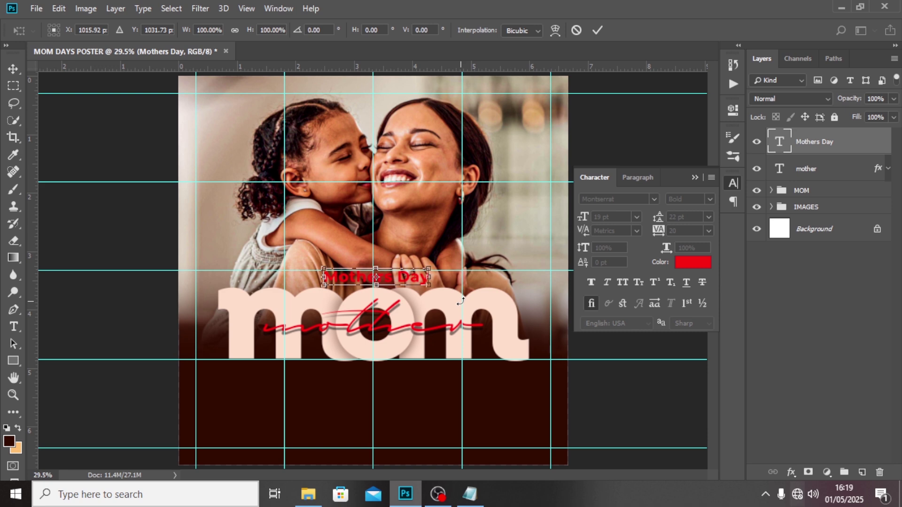
pyautogui.press('Left')
pyautogui.press('Left')
pyautogui.press('Left')
pyautogui.press('Left')
pyautogui.press('Left')
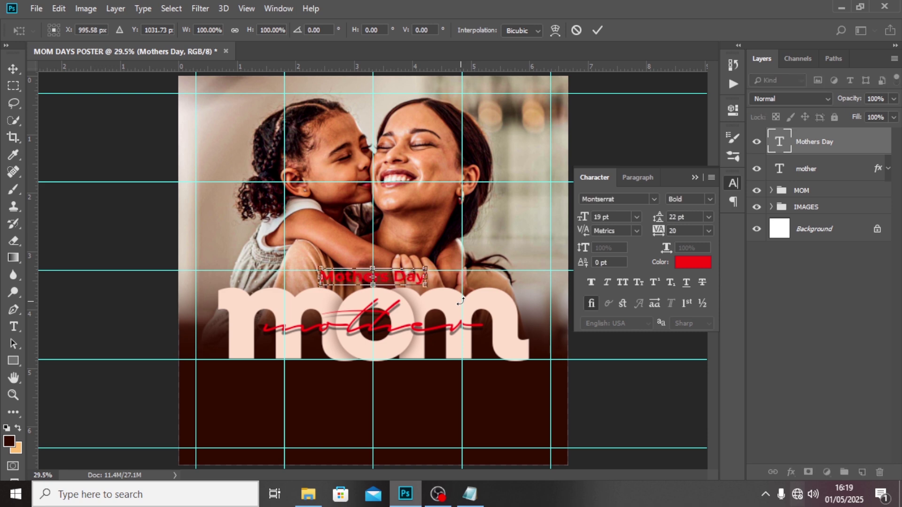
pyautogui.press('Return')
# Nudge the Mothers Day text slightly upward to adjust its gap above the mom title.
pyautogui.hotkey('shift', 'Up')
pyautogui.hotkey('shift', 'Up')
pyautogui.hotkey('shift', 'Up')
pyautogui.hotkey('shift', 'Up')
pyautogui.hotkey('shift', 'Up')
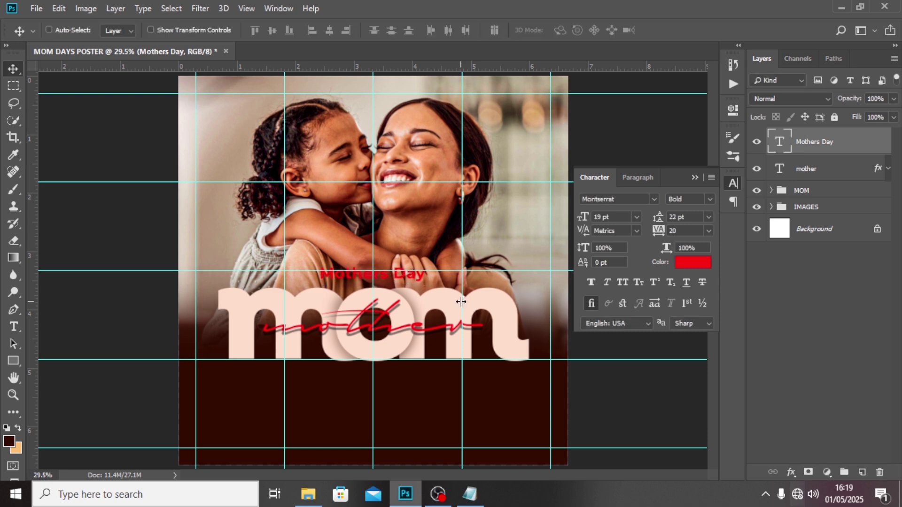
pyautogui.hotkey('shift', 'Down')
pyautogui.hotkey('shift', 'Down')
pyautogui.hotkey('shift', 'Down')
pyautogui.hotkey('shift', 'Down')
# Switch the Mothers Day text to the Medium font style at 26 pt.
pyautogui.click(712, 194)
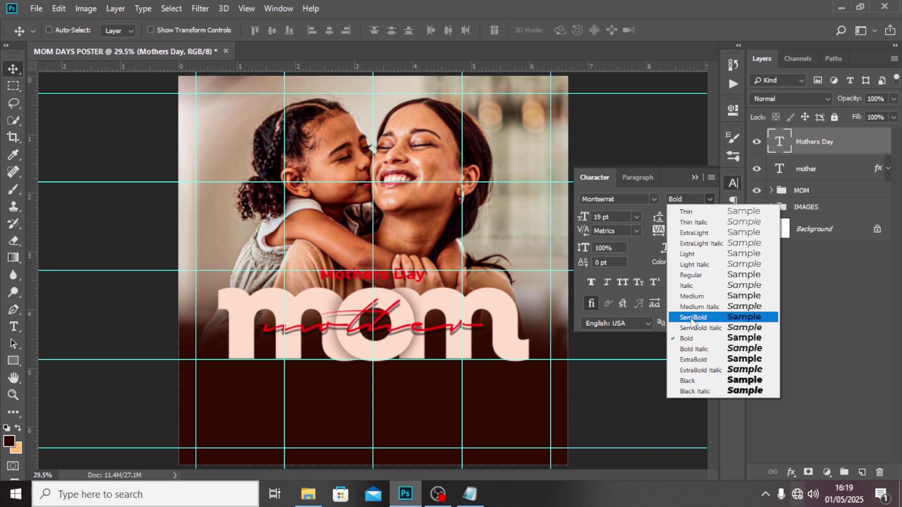
pyautogui.click(695, 297)
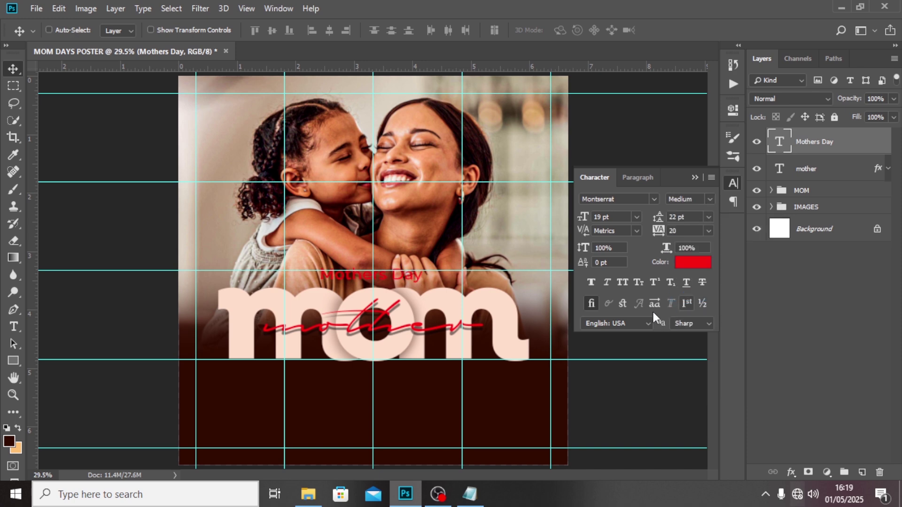
pyautogui.click(618, 217)
pyautogui.write('26')
pyautogui.press('Return')
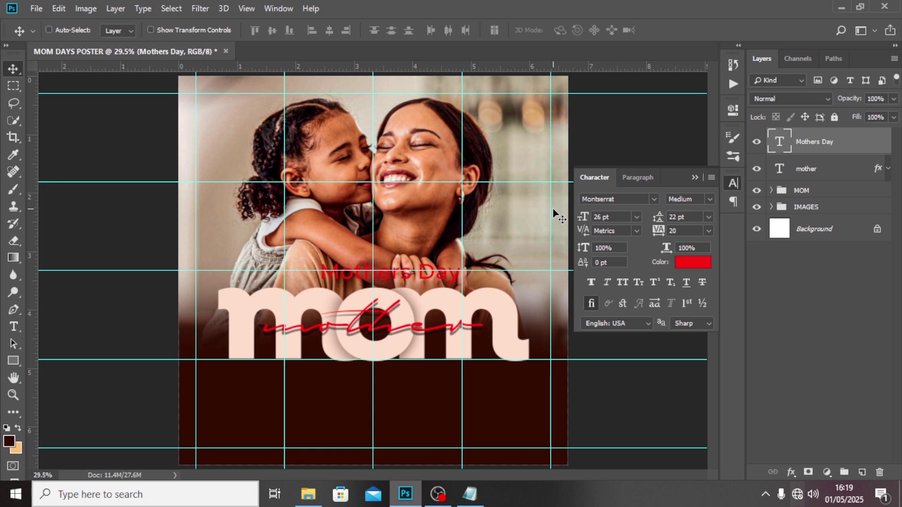
# Shift the Mothers Day text about 53 px left so that it is centred on the middle vertical guide.
pyautogui.hotkey('ctrl', 't')
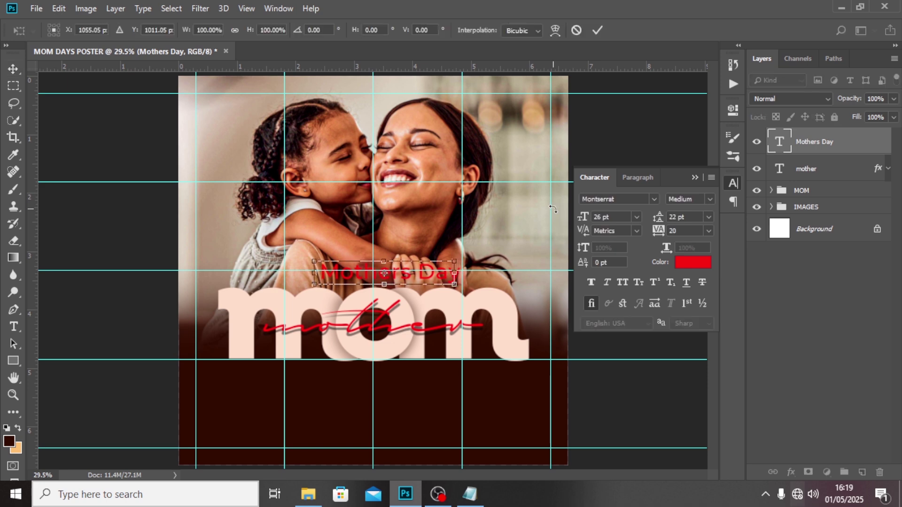
pyautogui.hotkey('shift', 'Left')
pyautogui.hotkey('shift', 'Left')
pyautogui.hotkey('shift', 'Left')
pyautogui.hotkey('shift', 'Left')
pyautogui.hotkey('shift', 'Left')
pyautogui.press('Left')
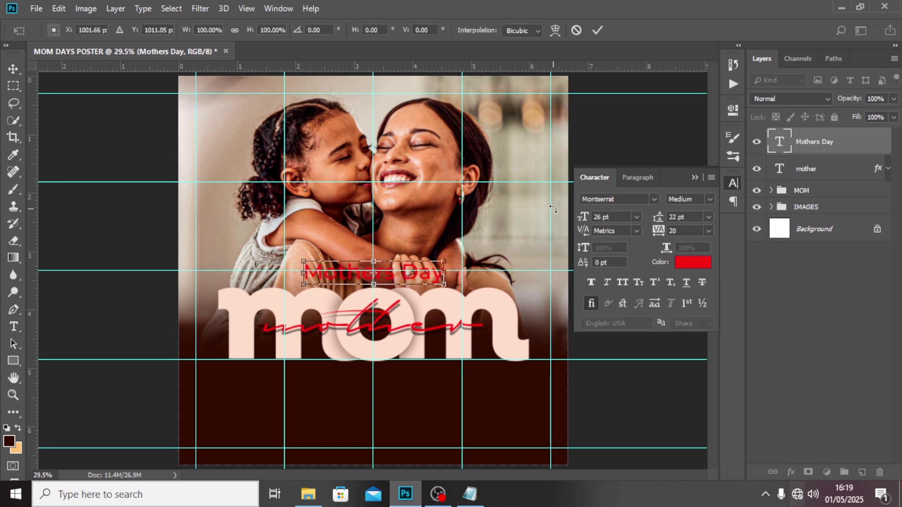
pyautogui.press('Return')
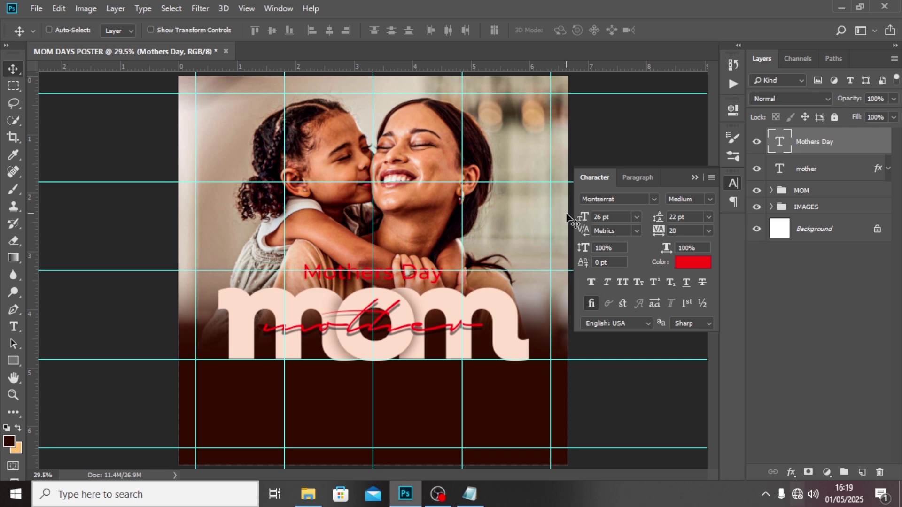
# Colour the Mothers Day text white.
pyautogui.click(684, 262)
pyautogui.click(511, 139)
pyautogui.click(835, 203)
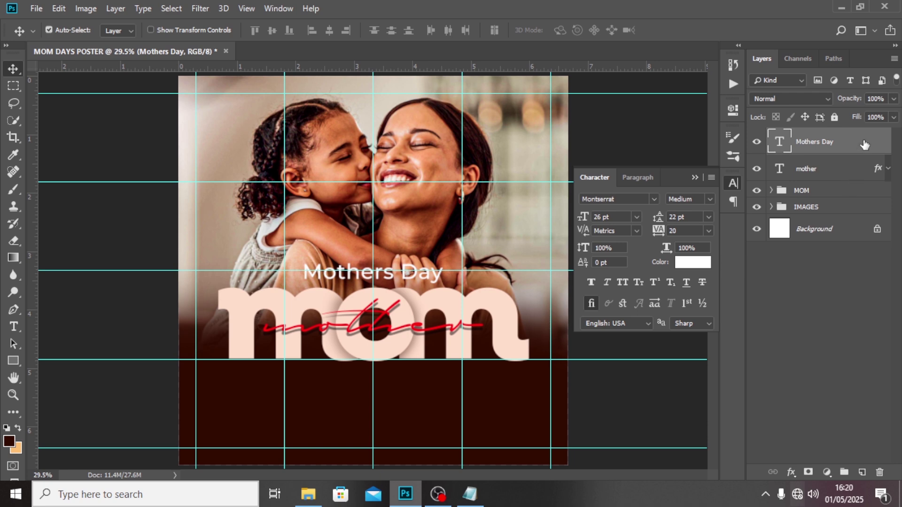
# Duplicate the Mothers Day text layer and move the copy straight up so that it sits directly above the original line.
pyautogui.hotkey('ctrl', 'j')
pyautogui.hotkey('shift', 'Up')
pyautogui.hotkey('shift', 'Up')
pyautogui.hotkey('shift', 'Up')
pyautogui.hotkey('shift', 'Up')
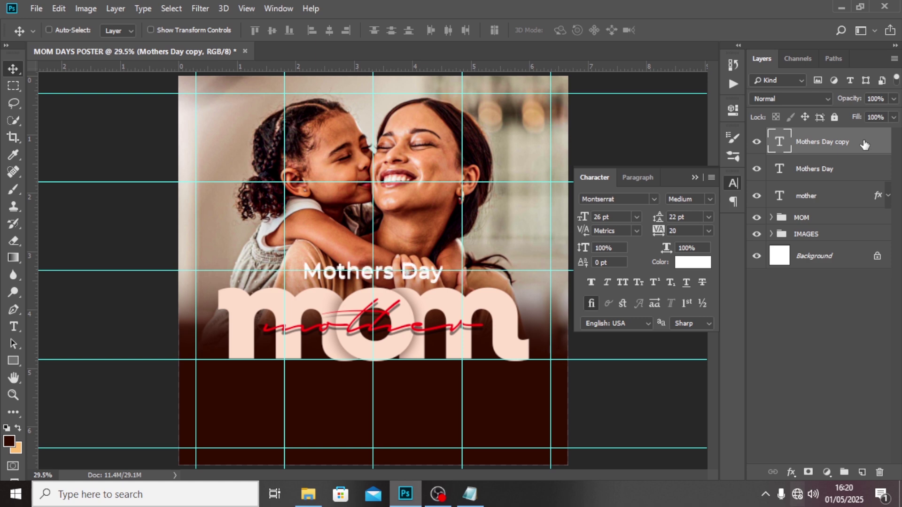
pyautogui.hotkey('shift', 'Up')
pyautogui.hotkey('shift', 'Up')
pyautogui.hotkey('shift', 'Up')
pyautogui.hotkey('shift', 'Up')
pyautogui.hotkey('shift', 'Up')
pyautogui.hotkey('shift', 'Up')
pyautogui.hotkey('shift', 'Up')
pyautogui.hotkey('shift', 'Up')
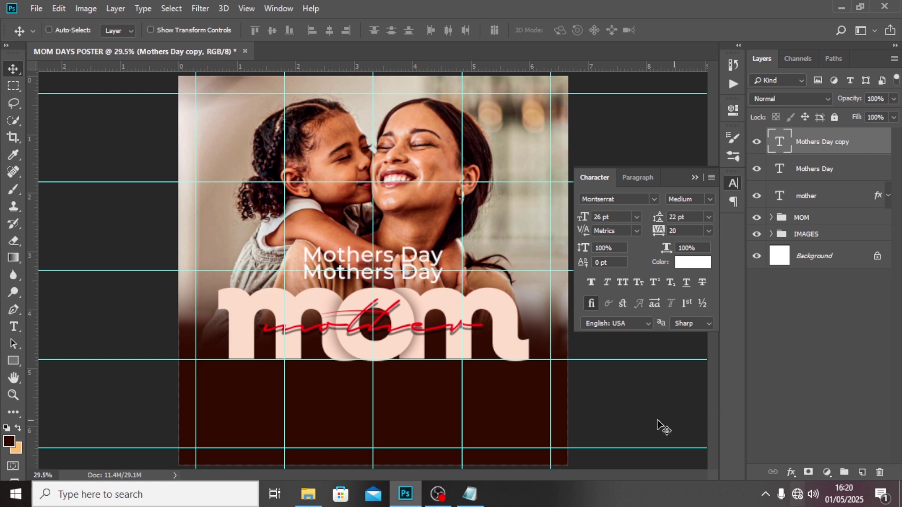
# Replace the wording of the upper Mothers Day copy with "Happy", taken from the text notes file.
pyautogui.click(469, 494)
pyautogui.moveTo(136, 262); pyautogui.dragTo(86, 263)
pyautogui.click(620, 6)
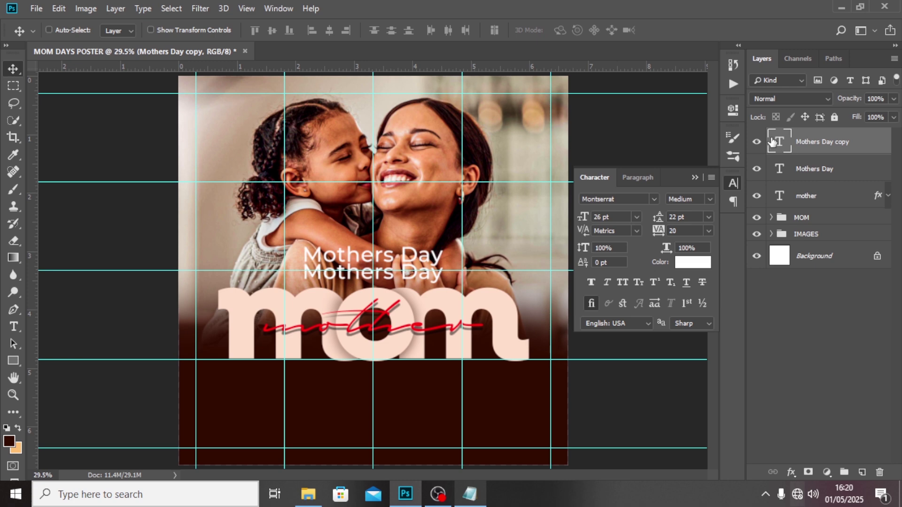
pyautogui.doubleClick(774, 141)
pyautogui.hotkey('ctrl', 'v')
pyautogui.hotkey('ctrl', 'Return')
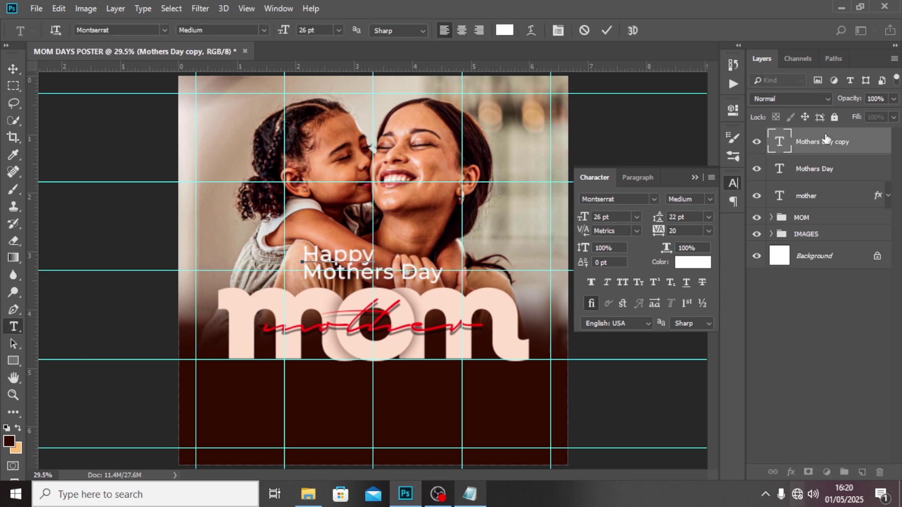
pyautogui.press('v')
# Set the Happy text to 19 pt in the Bold font style.
pyautogui.click(606, 217)
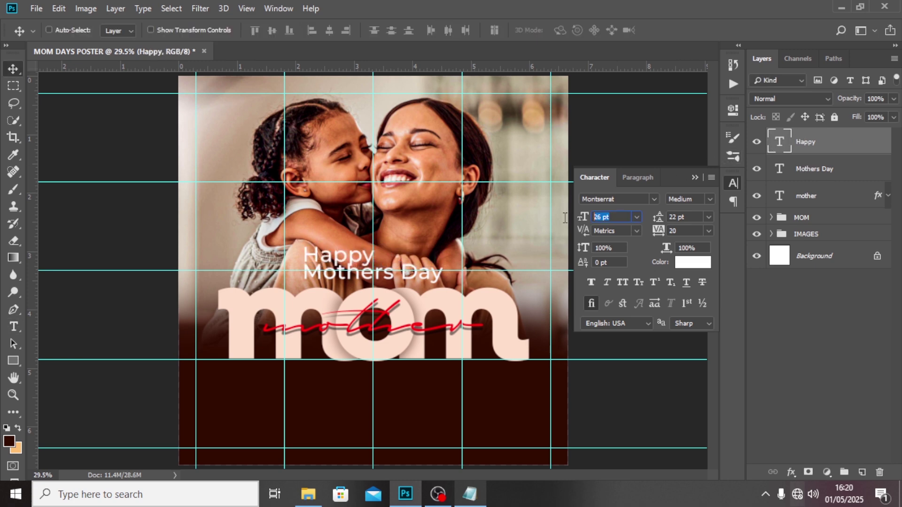
pyautogui.write('19')
pyautogui.press('Return')
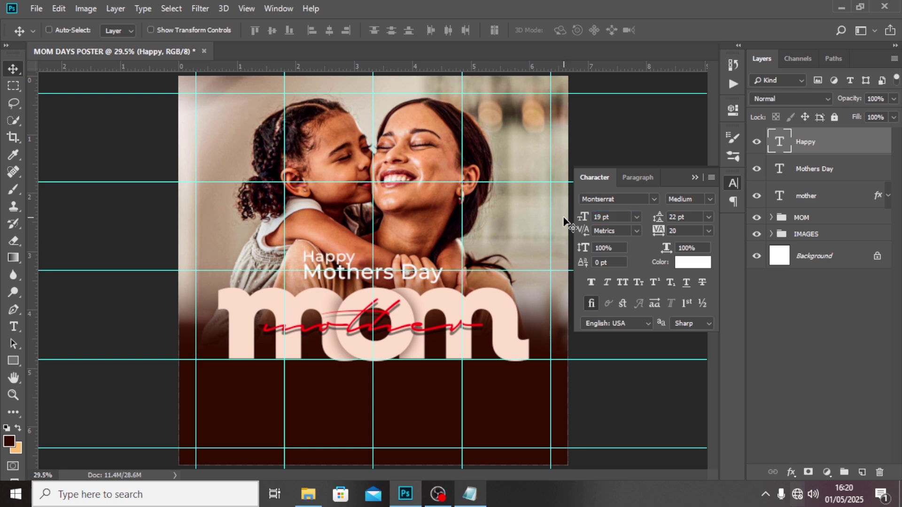
pyautogui.click(708, 201)
pyautogui.click(686, 339)
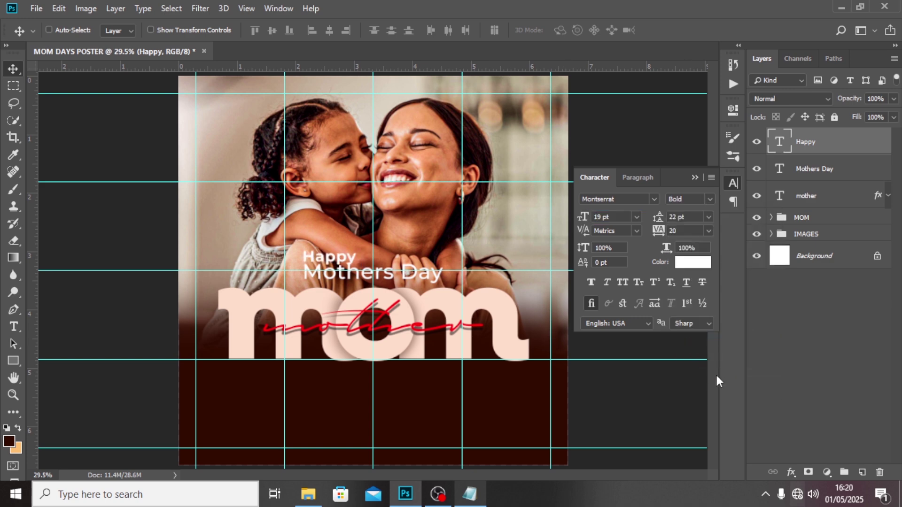
# Move the Happy text so that it is centred on the middle vertical guide, just above Mothers Day.
pyautogui.hotkey('ctrl', 't')
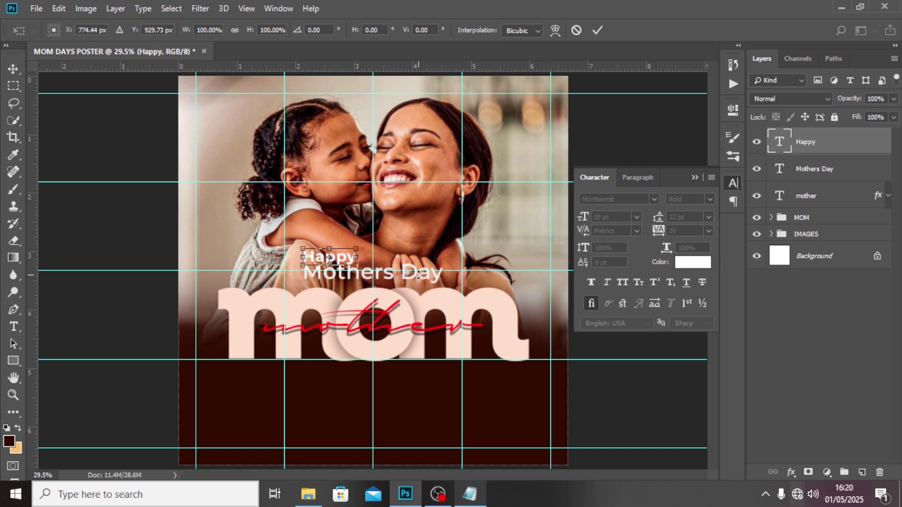
pyautogui.moveTo(343, 266); pyautogui.dragTo(389, 255)
pyautogui.press('Return')
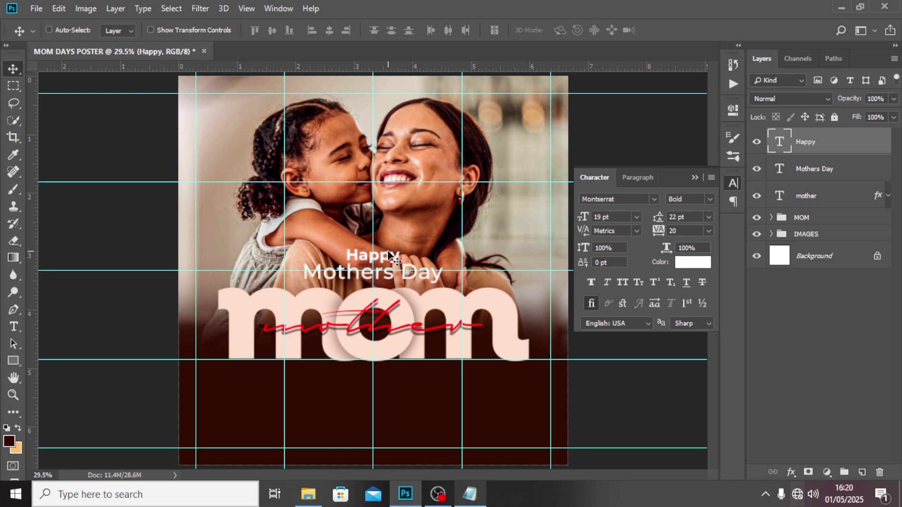
# Colour the Happy text red with the hex value ff0000.
pyautogui.click(689, 261)
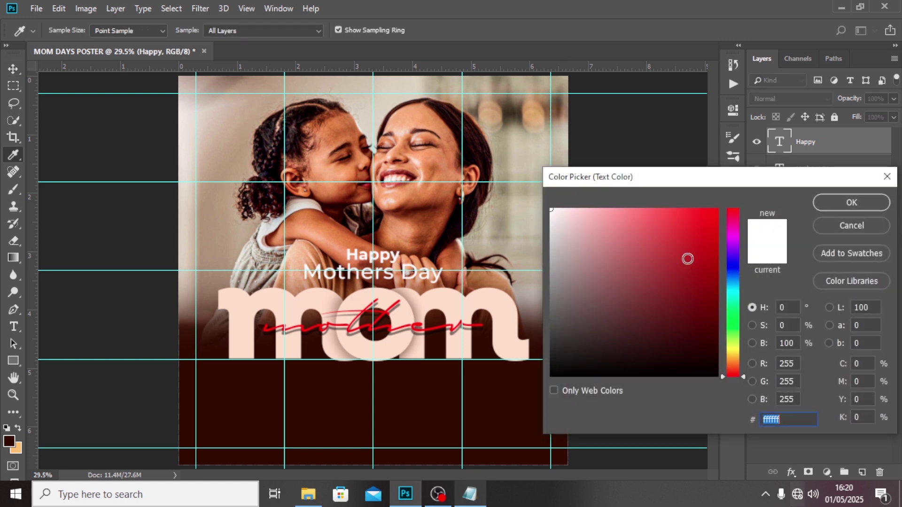
pyautogui.write('ff0000')
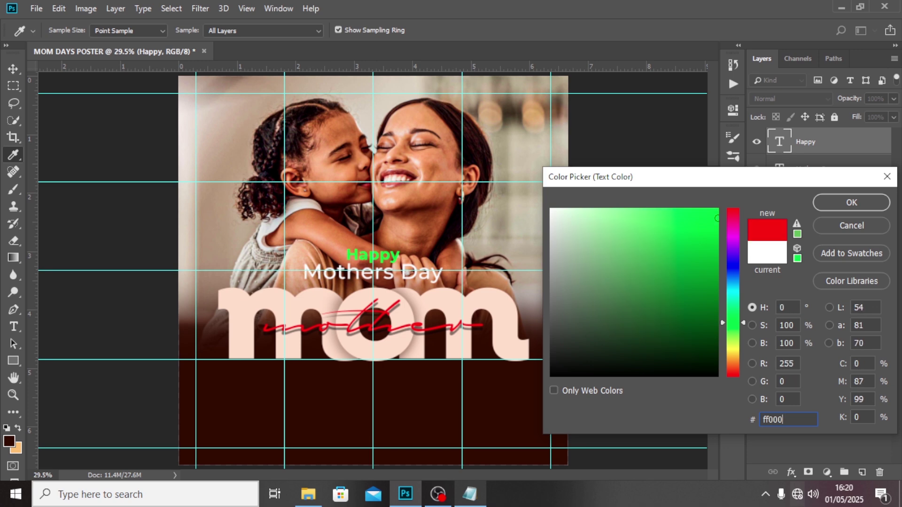
pyautogui.click(839, 201)
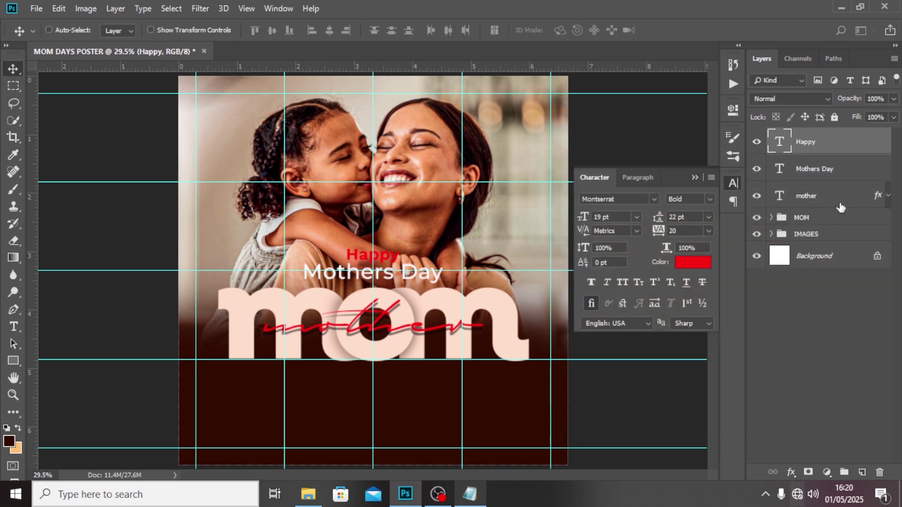
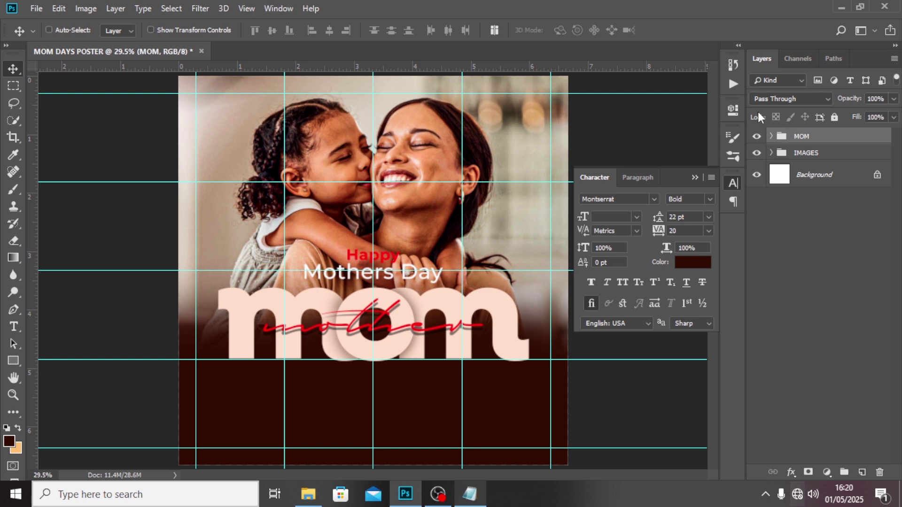
# Add a drop shadow to the MOM group in Multiply mode with the dark red colour 1D0000.
pyautogui.click(756, 137)
pyautogui.click(756, 137)
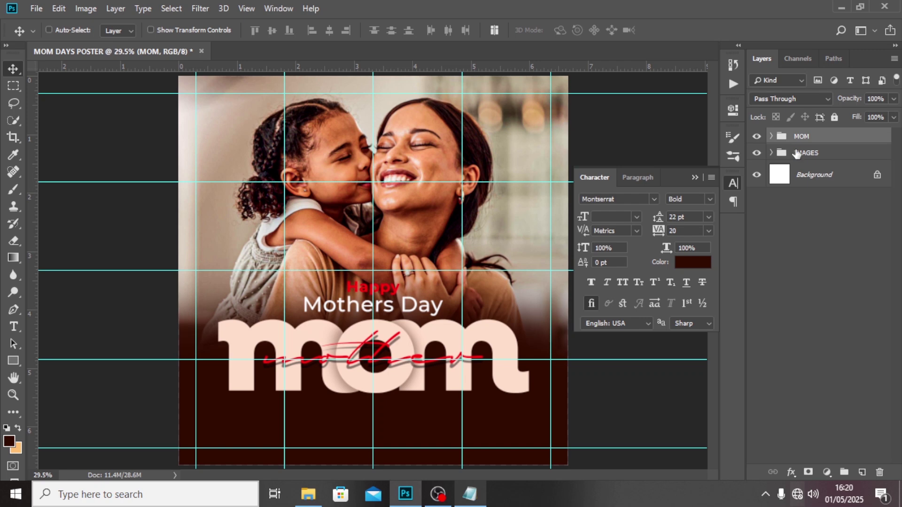
pyautogui.doubleClick(885, 136)
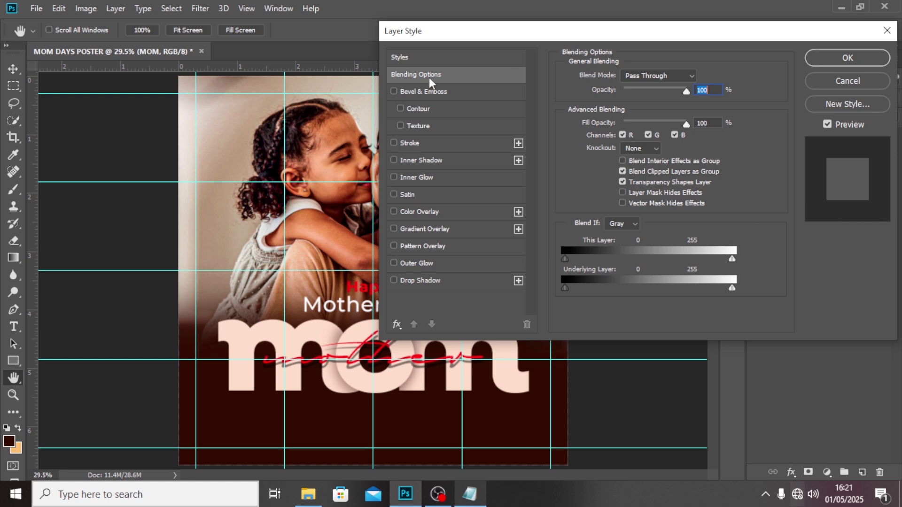
pyautogui.click(419, 281)
pyautogui.moveTo(636, 29); pyautogui.dragTo(672, 19)
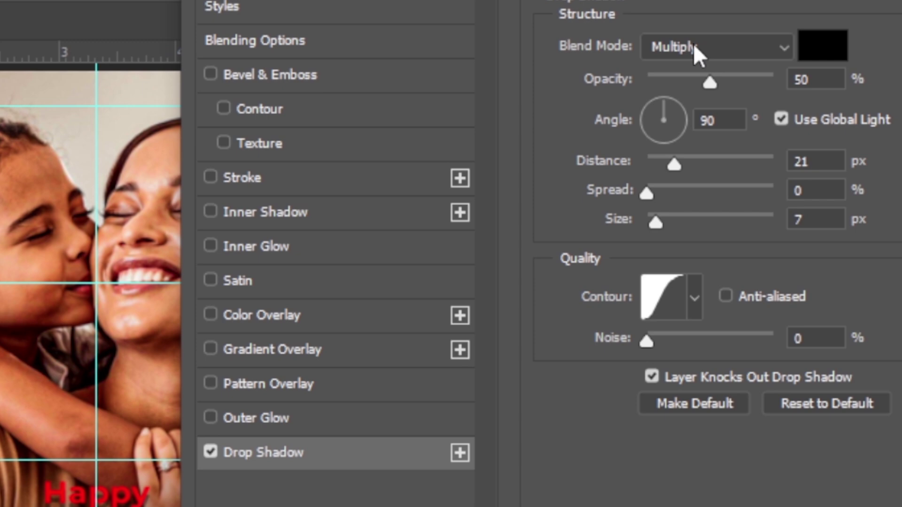
pyautogui.click(815, 47)
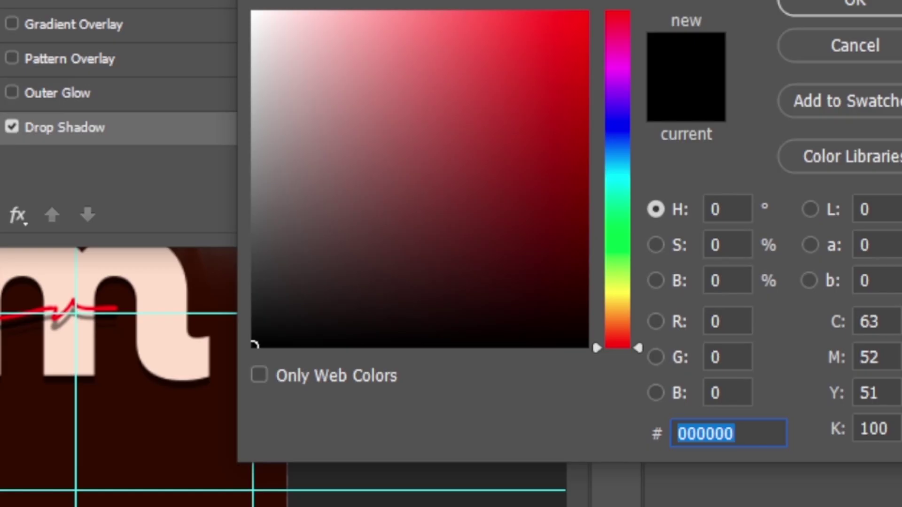
pyautogui.write('1D0000')
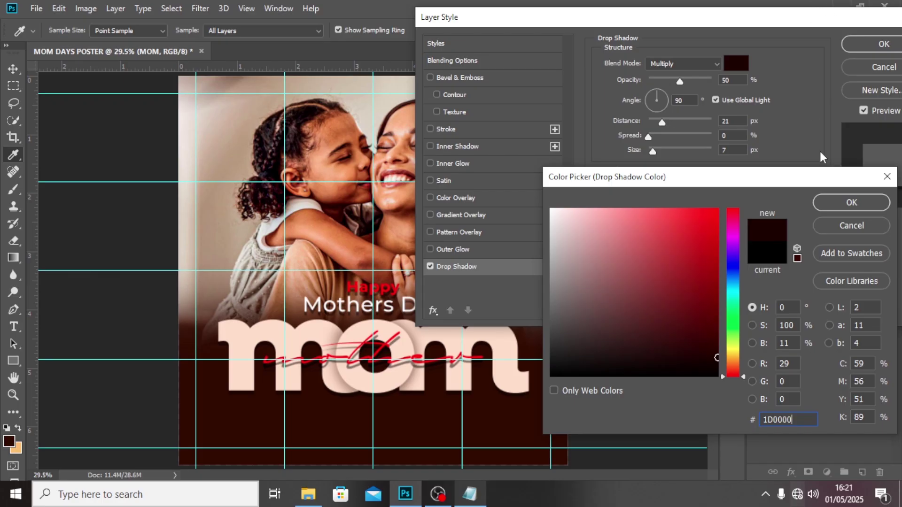
pyautogui.click(835, 207)
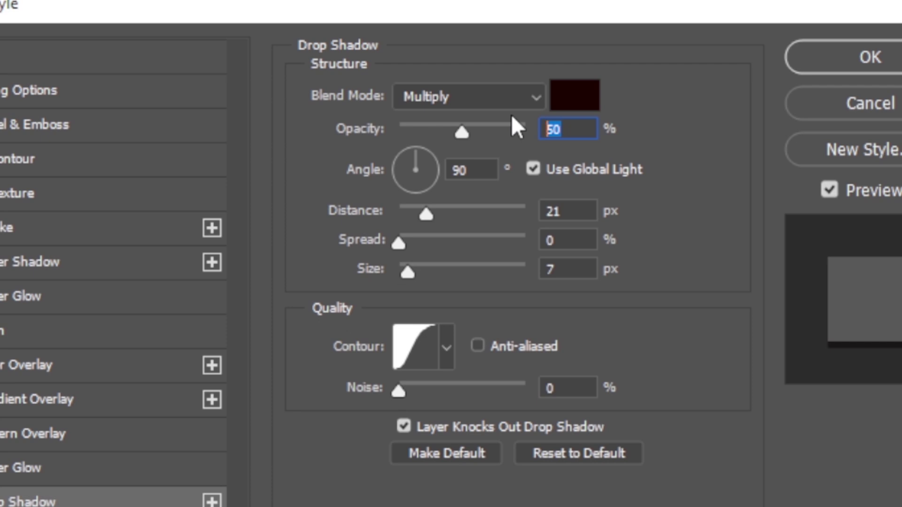
# Set the MOM group's drop shadow to 100% opacity, 7 px distance, 21% spread and 81 px size.
pyautogui.moveTo(462, 132); pyautogui.dragTo(612, 149)
pyautogui.press('Tab')
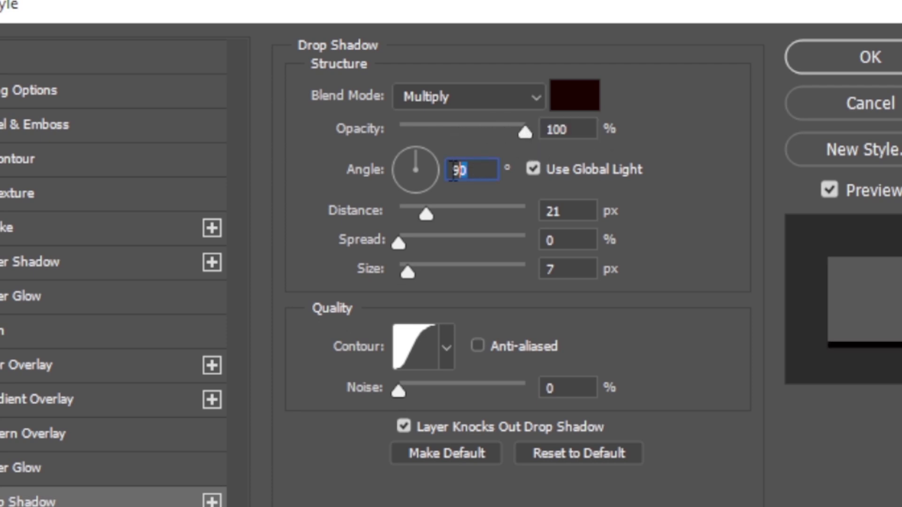
pyautogui.click(578, 211)
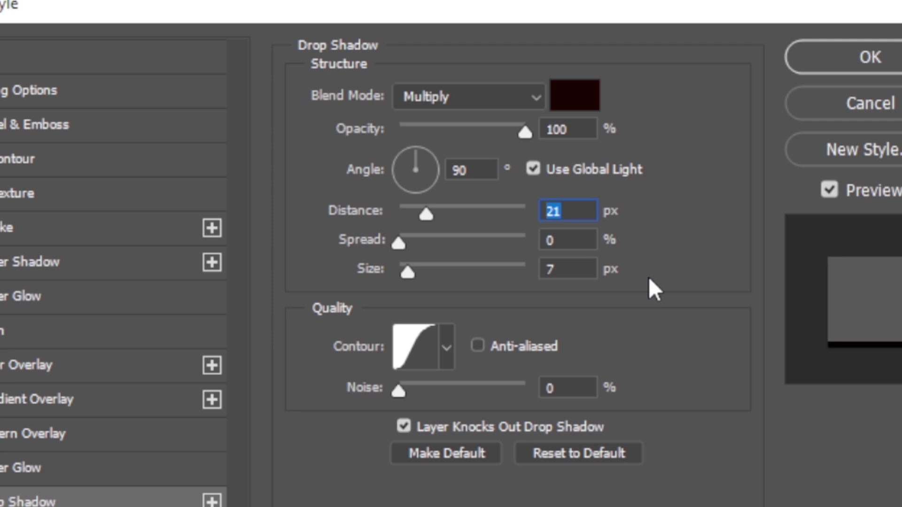
pyautogui.write('7')
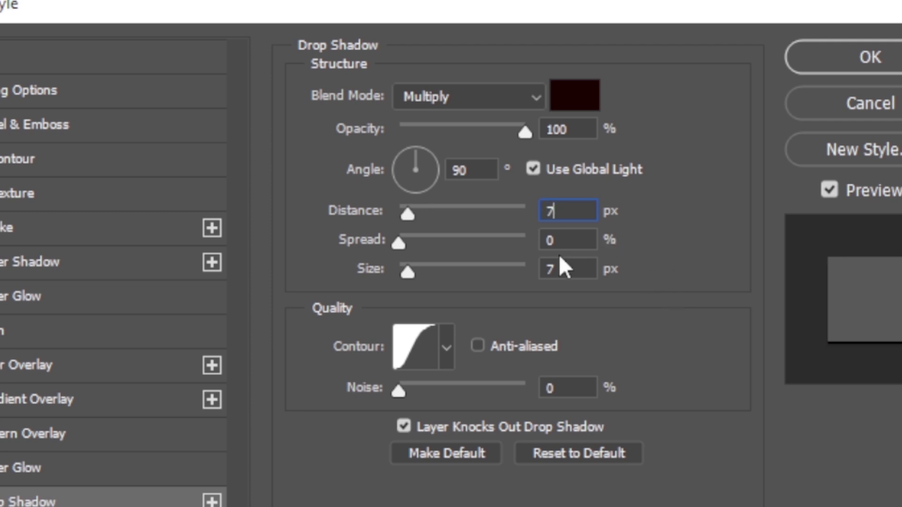
pyautogui.click(571, 239)
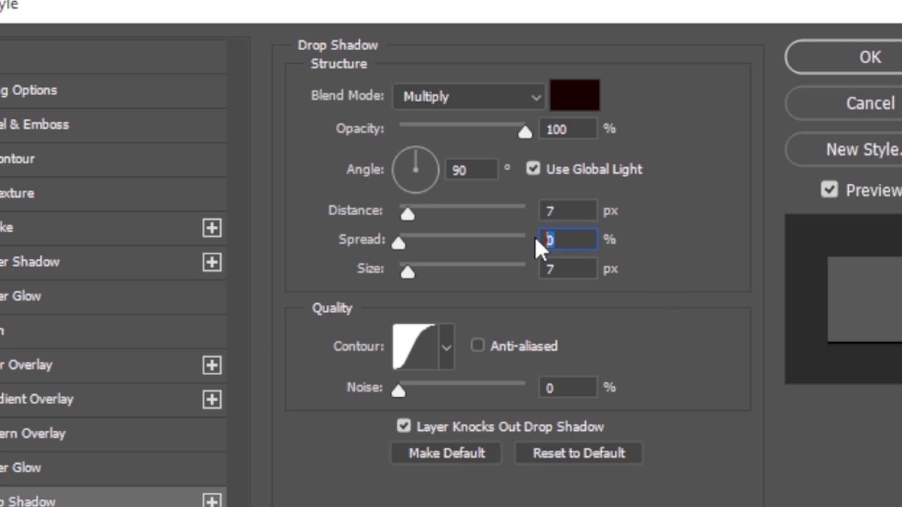
pyautogui.write('21')
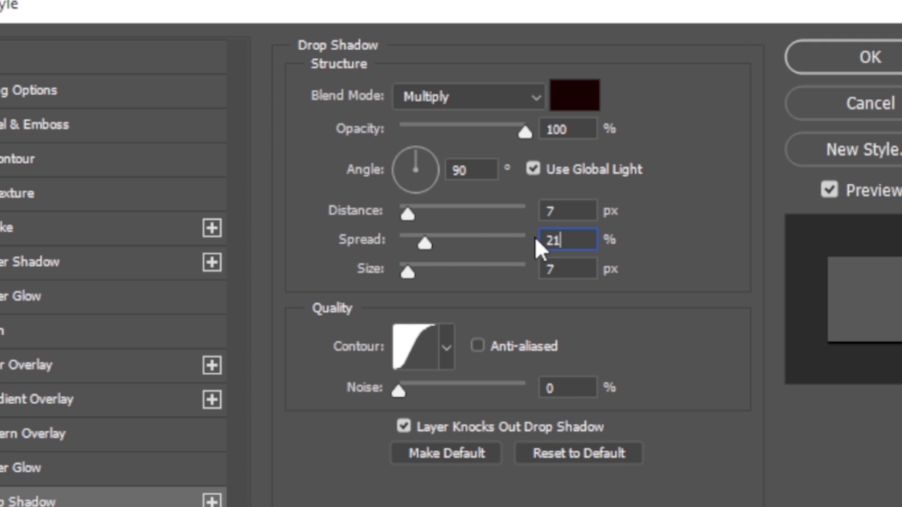
pyautogui.click(588, 271)
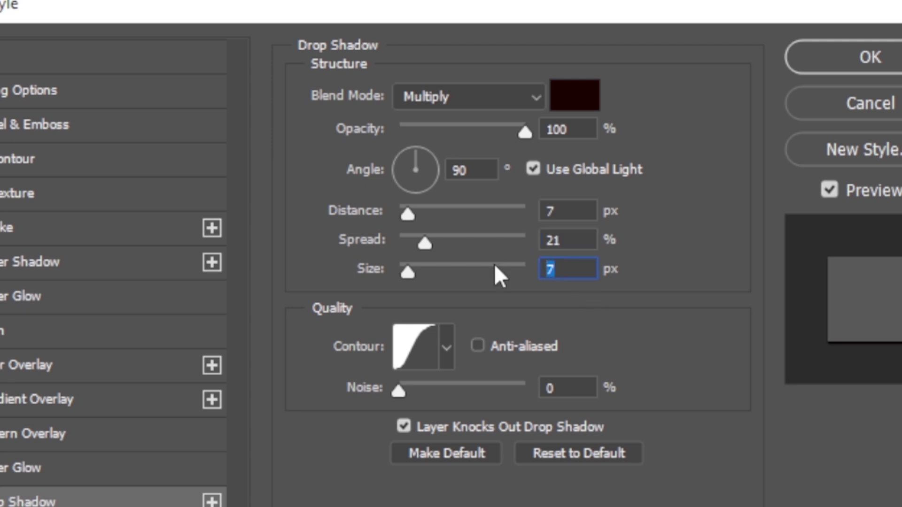
pyautogui.write('81')
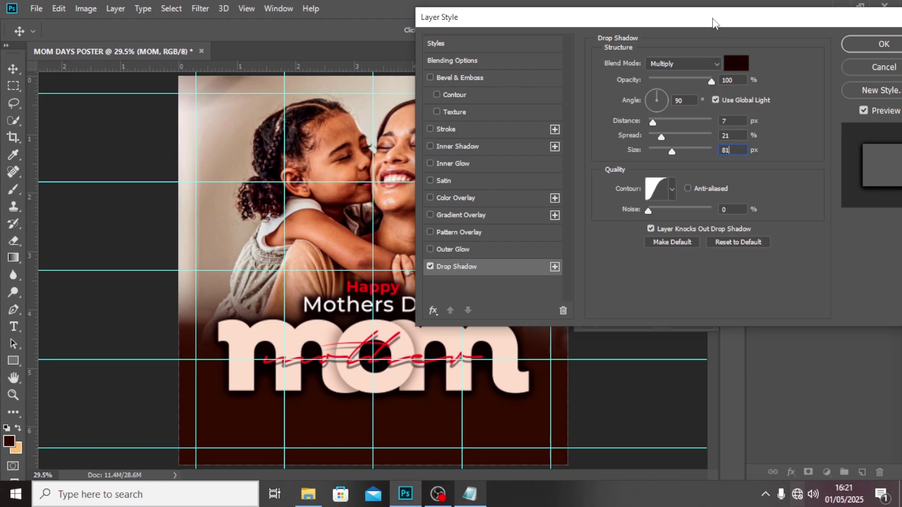
# Lower the MOM group's drop shadow opacity to 80%, apply the style and collapse the group's effects list.
pyautogui.moveTo(801, 66); pyautogui.dragTo(802, 64)
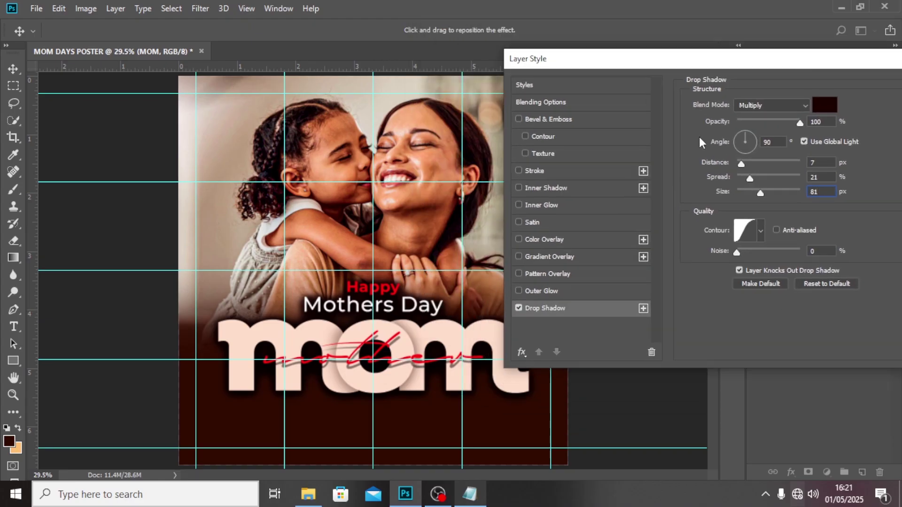
pyautogui.moveTo(797, 123); pyautogui.dragTo(790, 123)
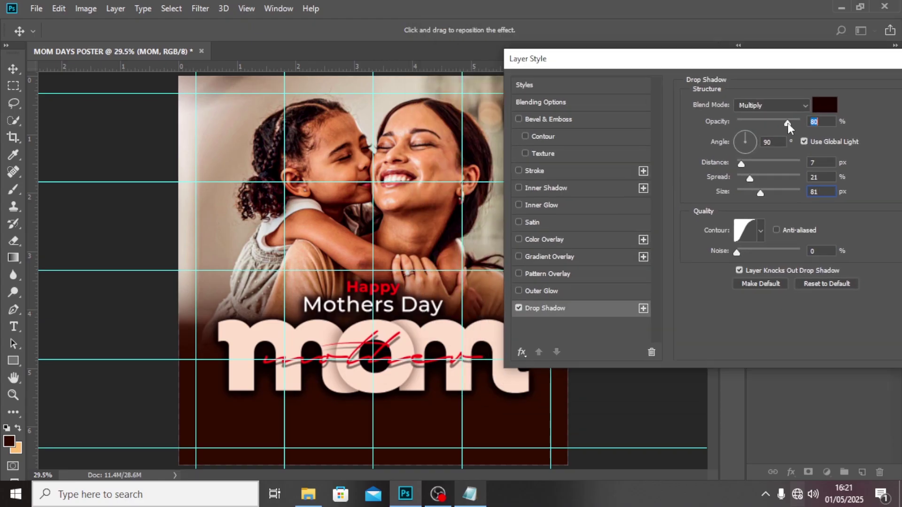
pyautogui.moveTo(805, 59); pyautogui.dragTo(559, 58)
pyautogui.click(725, 87)
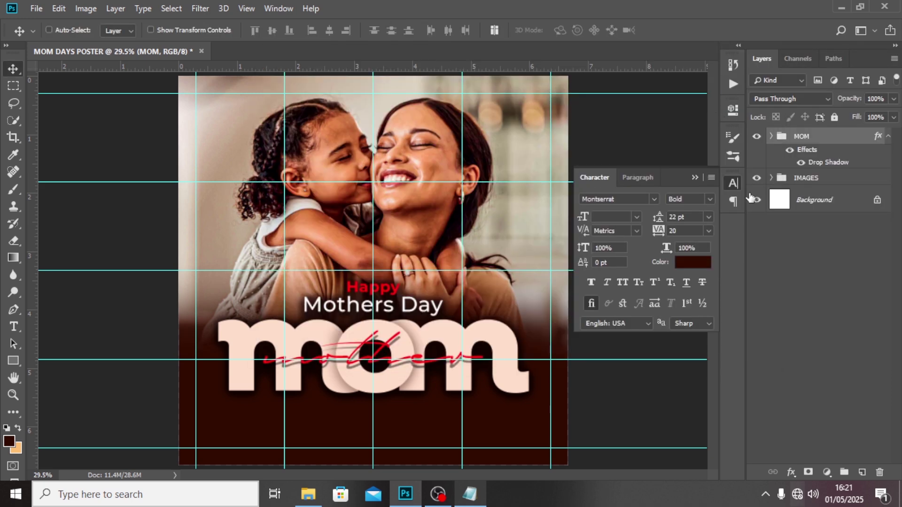
pyautogui.click(888, 137)
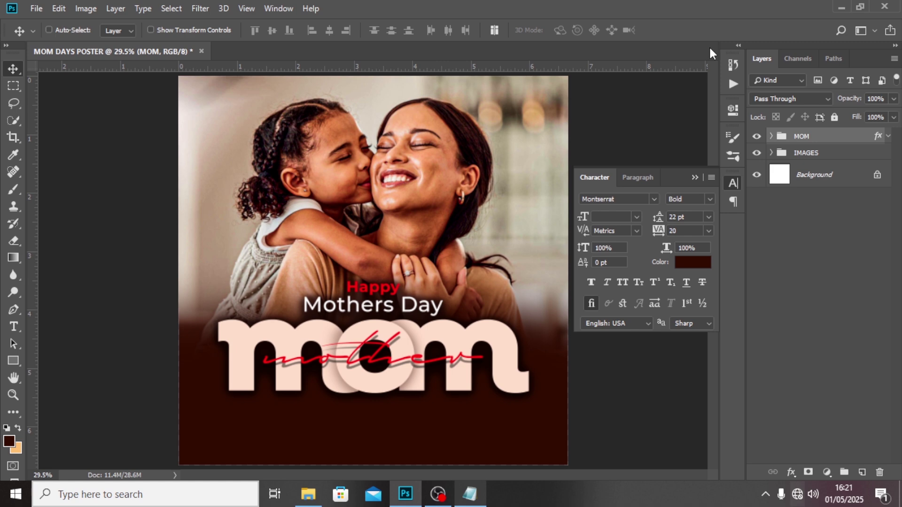
# Place the image "pngwing.com (19) copy 3" from the FILES folder as an embedded layer above the MOM group.
pyautogui.hotkey('ctrl', '-')
pyautogui.click(37, 8)
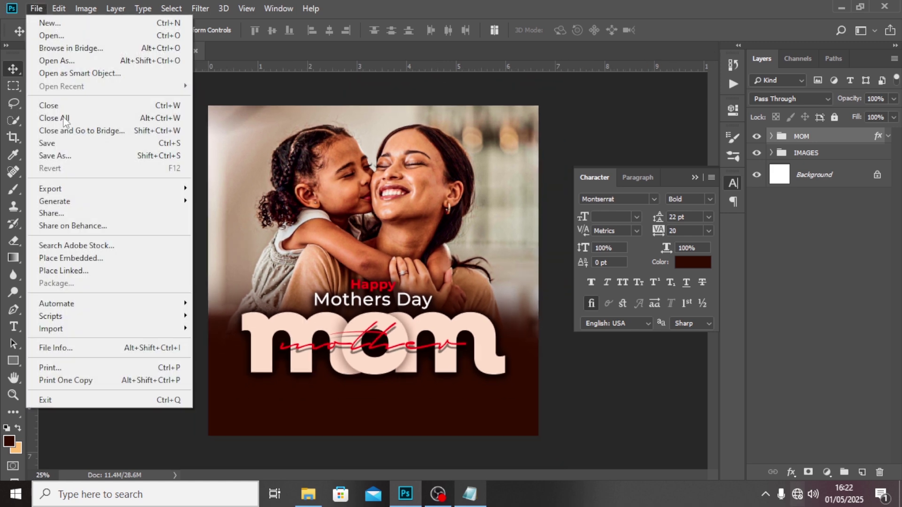
pyautogui.click(71, 257)
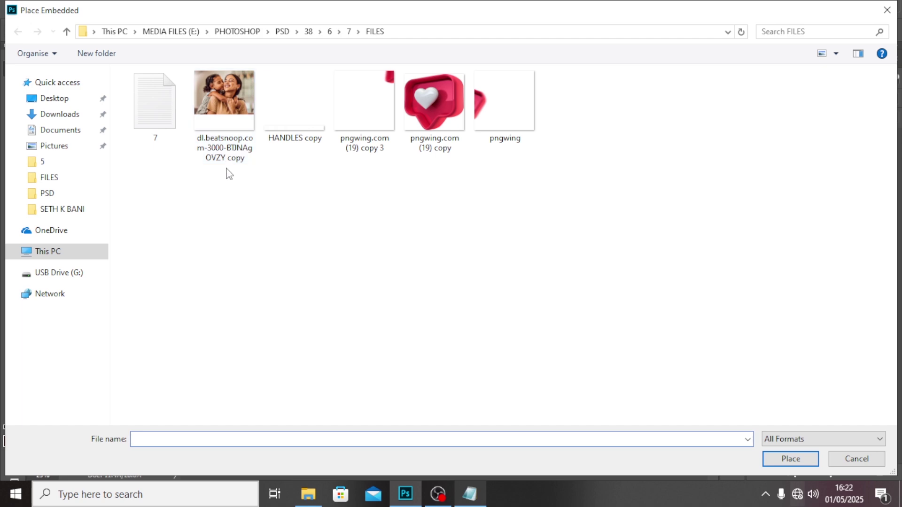
pyautogui.click(362, 99)
pyautogui.click(791, 459)
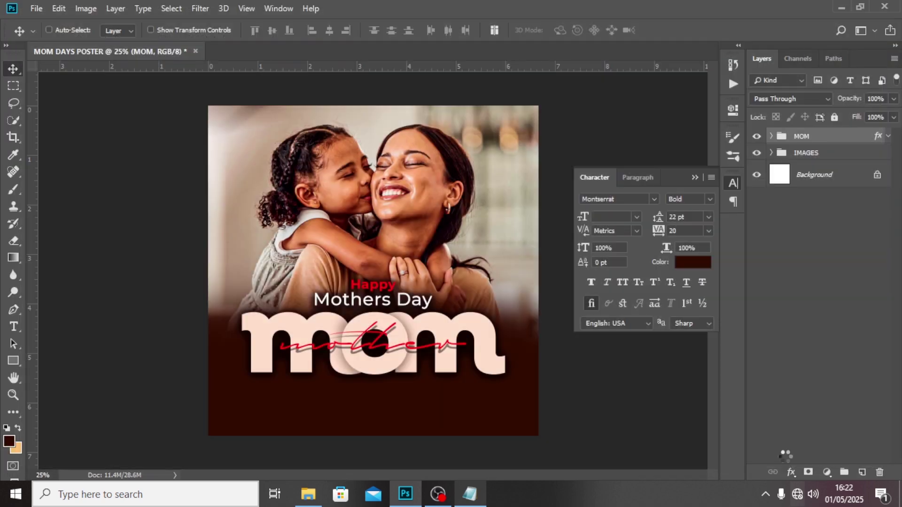
pyautogui.press('Return')
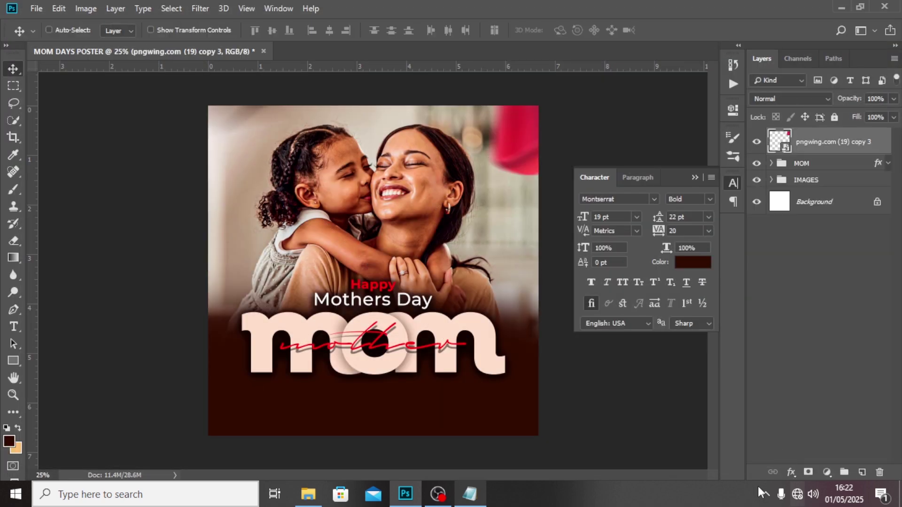
# Place the image "pngwing" from the FILES folder as an embedded layer above "pngwing.com (19) copy 3".
pyautogui.click(36, 8)
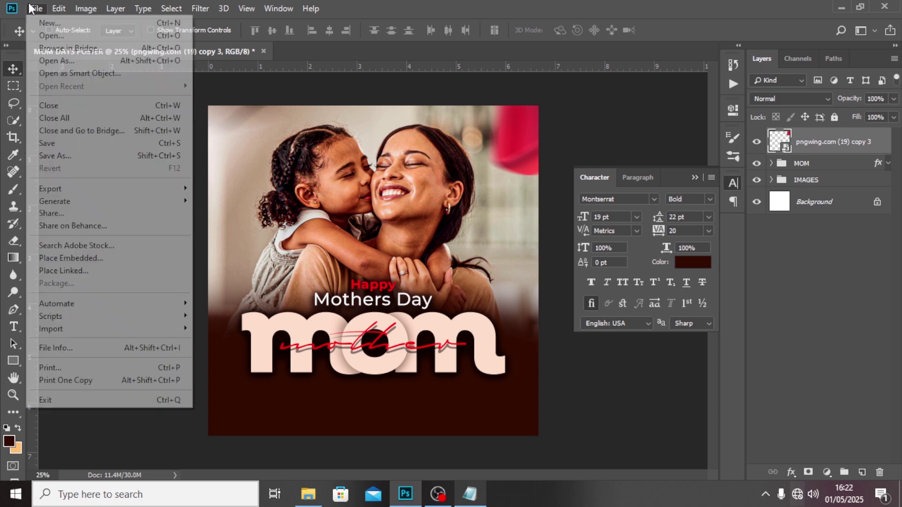
pyautogui.click(62, 258)
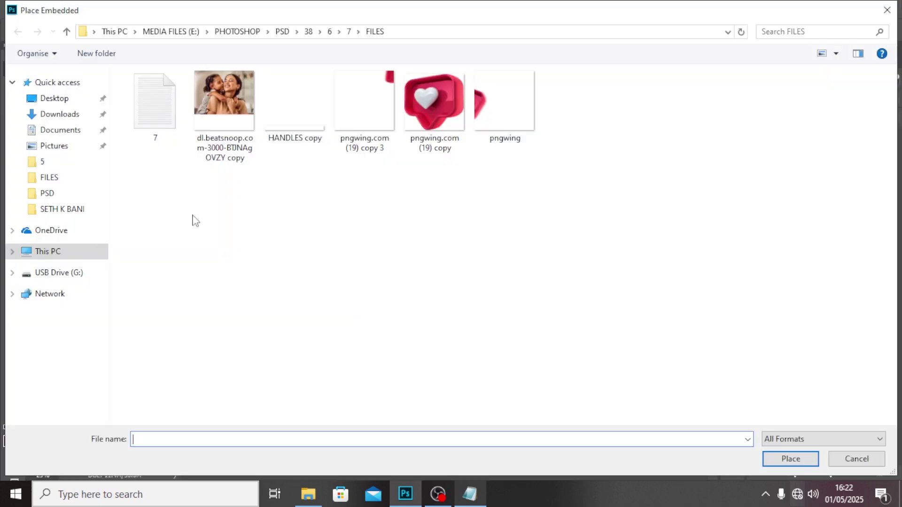
pyautogui.click(474, 119)
pyautogui.click(766, 465)
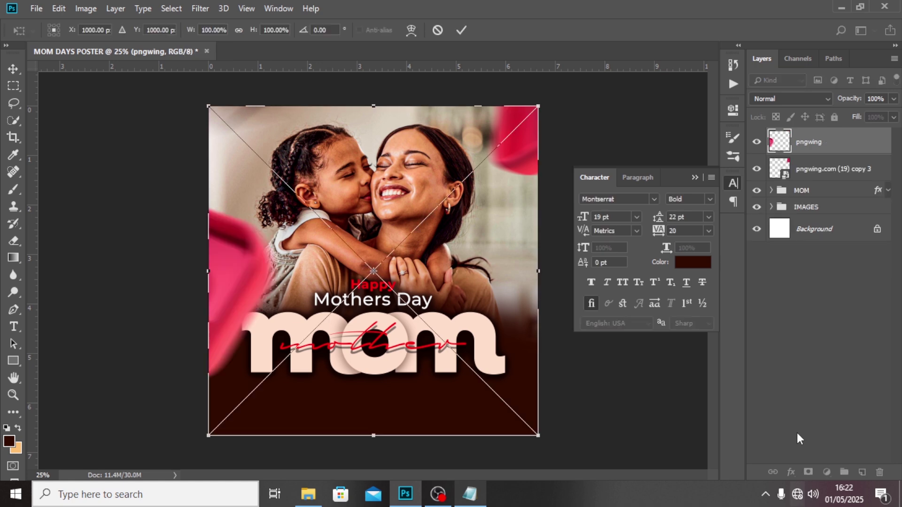
pyautogui.press('Return')
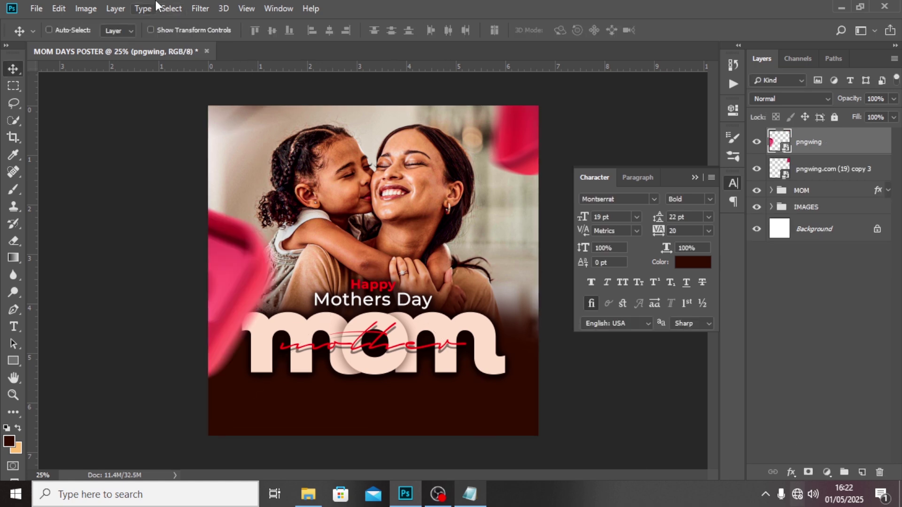
# Place the heart bubble image "pngwing.com (19) copy" from the FILES folder as an embedded layer on top.
pyautogui.click(36, 8)
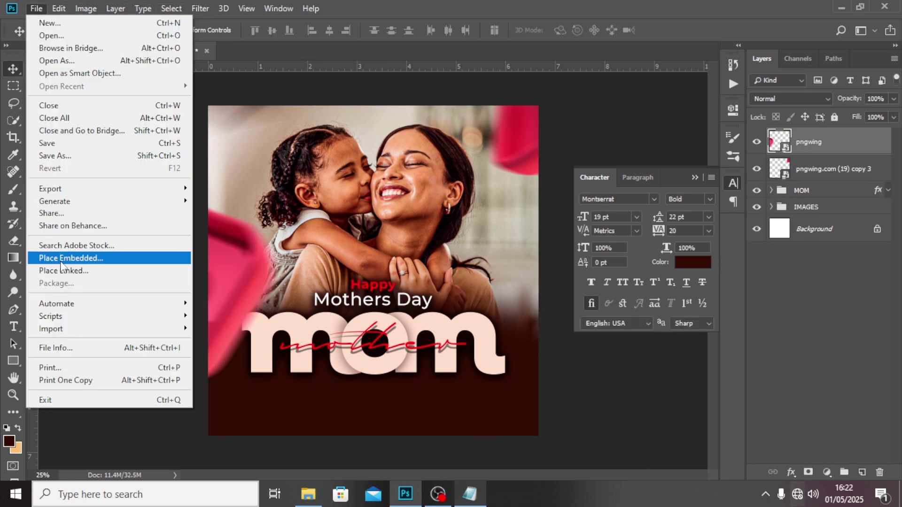
pyautogui.click(62, 259)
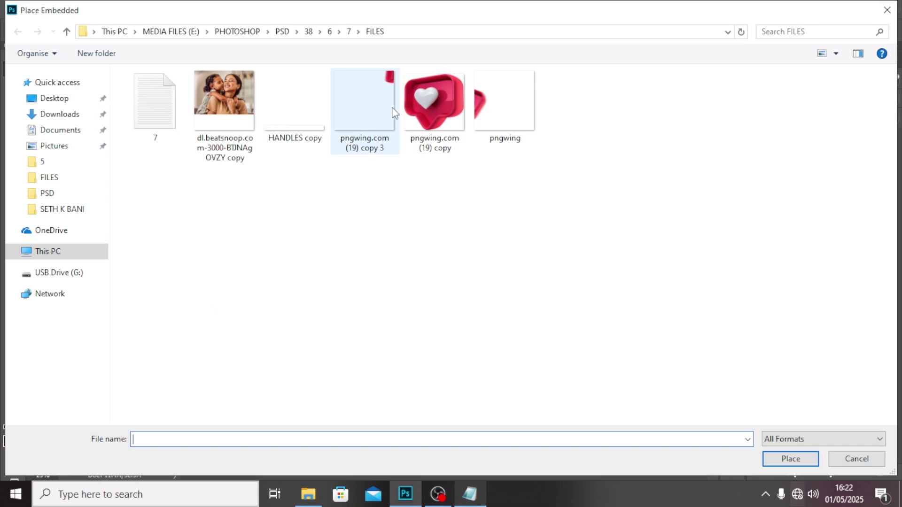
pyautogui.click(427, 108)
pyautogui.click(770, 455)
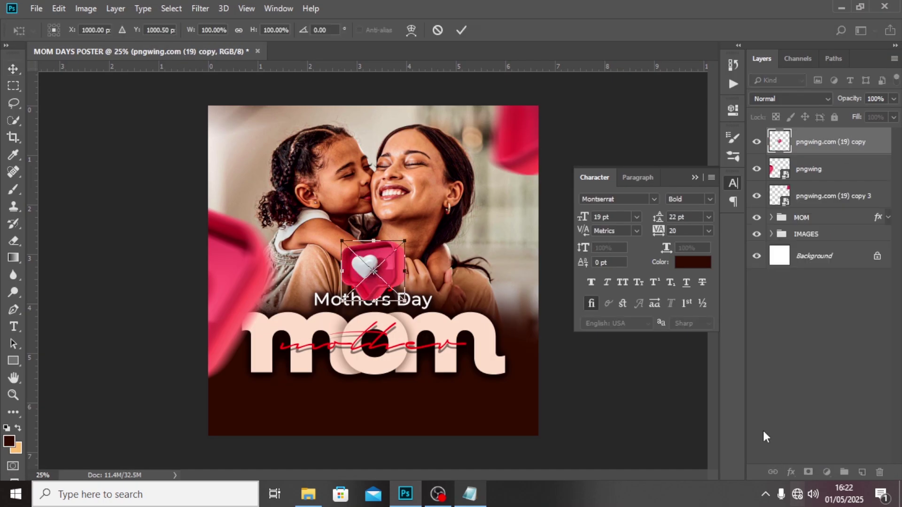
pyautogui.press('Return')
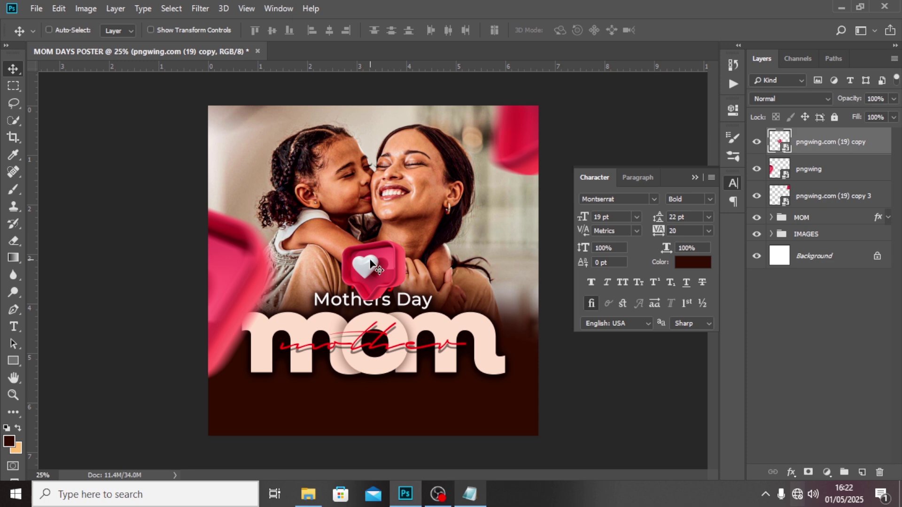
# Move the heart bubble beside "Mothers Day" so its tip overlaps the top of the last m.
pyautogui.moveTo(371, 263); pyautogui.dragTo(460, 286)
pyautogui.hotkey('shift', 'Up')
pyautogui.hotkey('shift', 'Up')
pyautogui.hotkey('shift', 'Up')
pyautogui.hotkey('shift', 'Up')
pyautogui.hotkey('shift', 'Up')
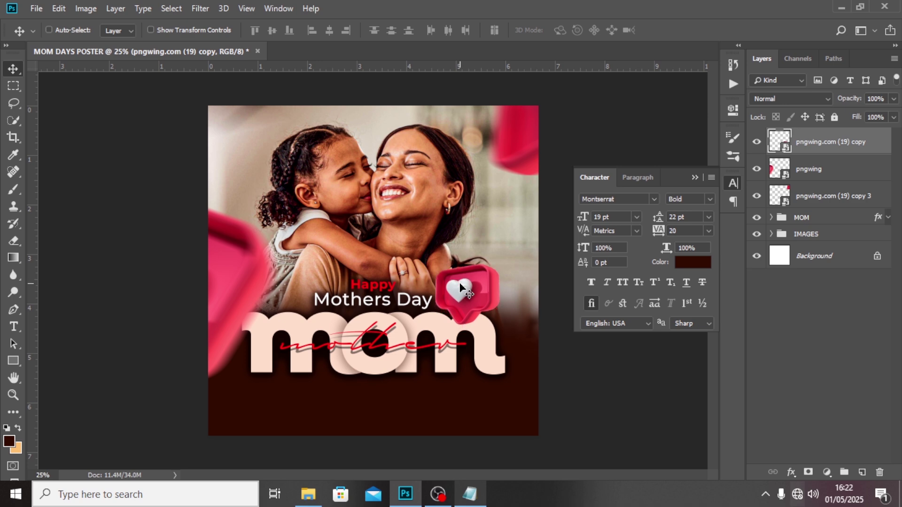
# Add a layer clipped to the "m copy" text, brush a soft dark shadow beneath the heart bubble, and collapse both MOM groups.
pyautogui.click(772, 233)
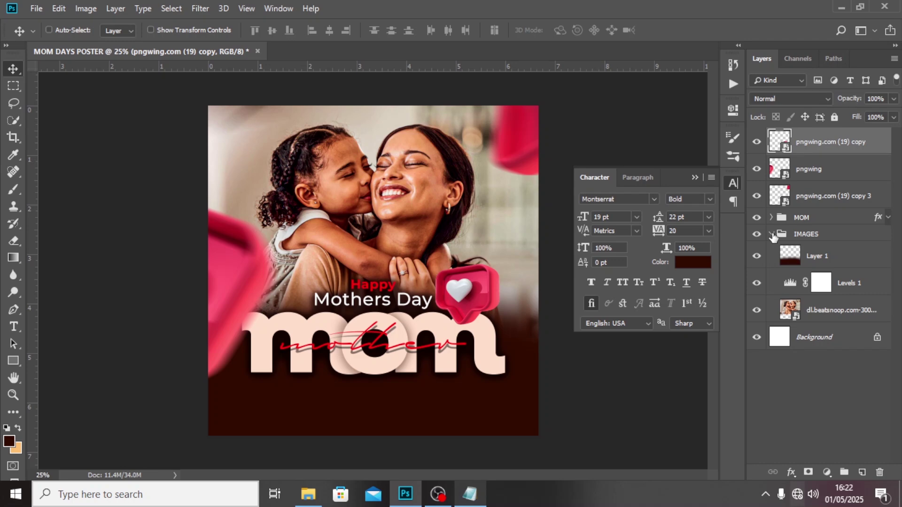
pyautogui.click(772, 234)
pyautogui.click(772, 217)
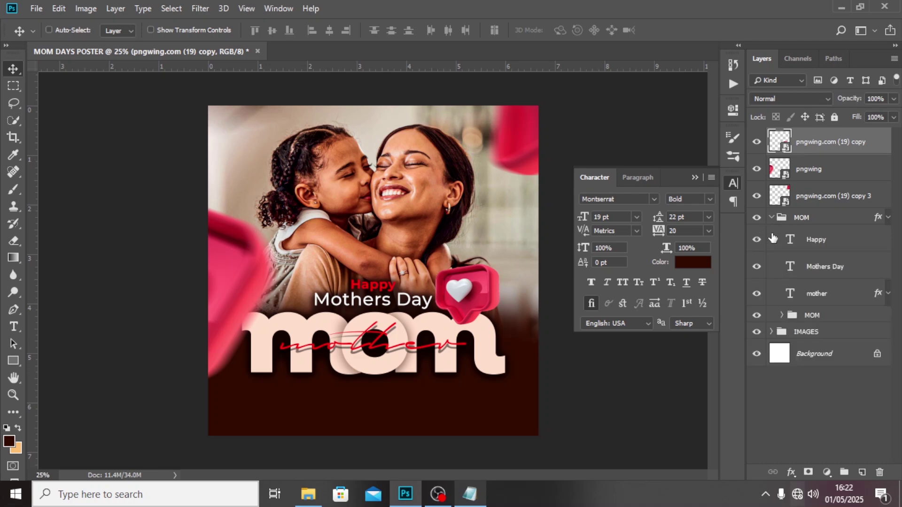
pyautogui.click(783, 315)
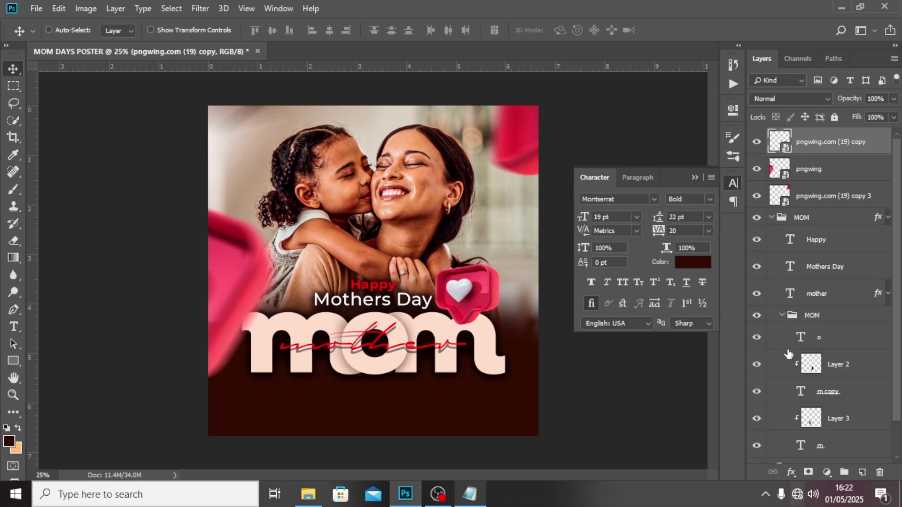
pyautogui.click(757, 391)
pyautogui.click(758, 393)
pyautogui.click(821, 394)
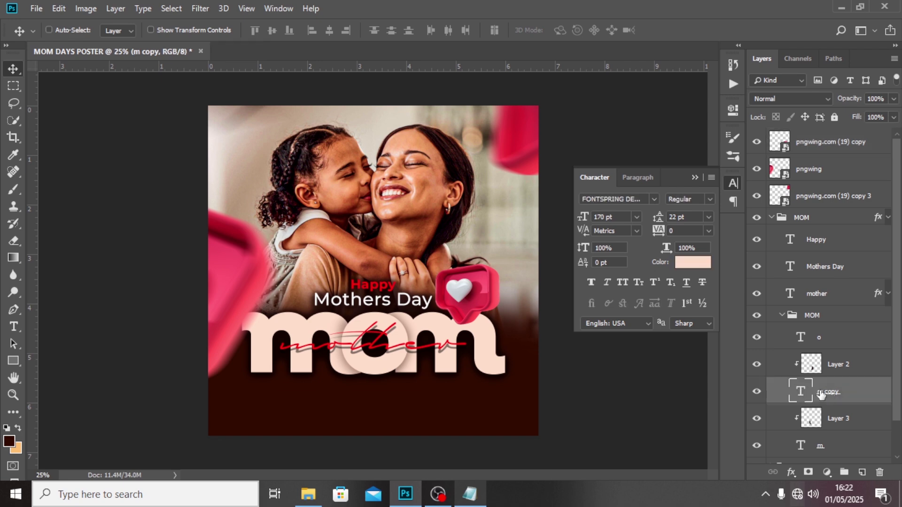
pyautogui.click(862, 472)
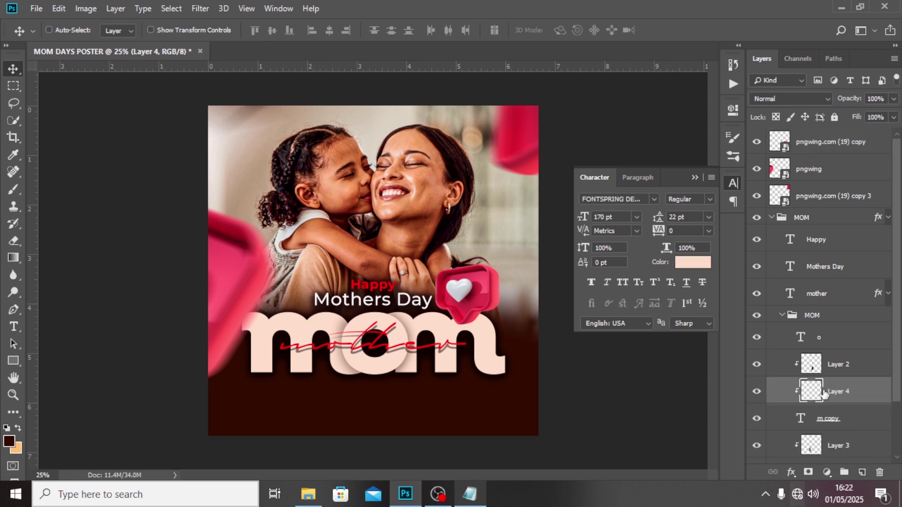
pyautogui.press('b')
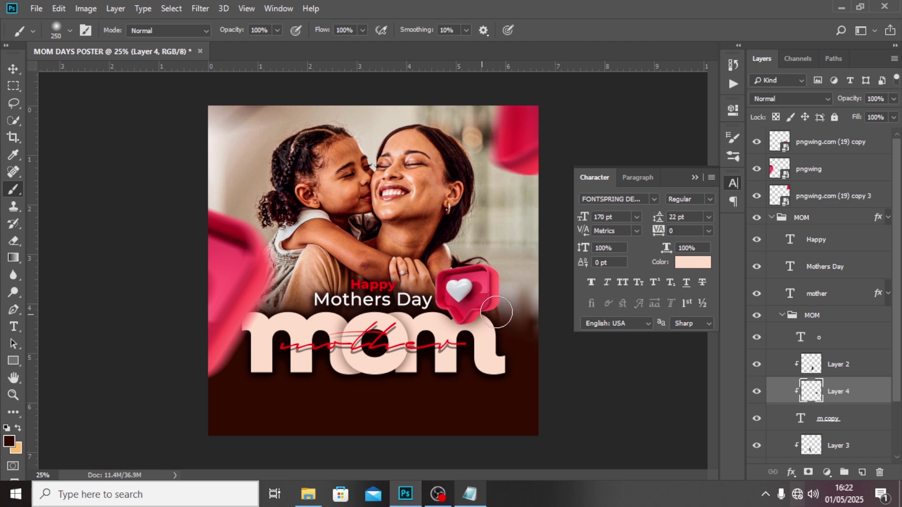
pyautogui.click(782, 316)
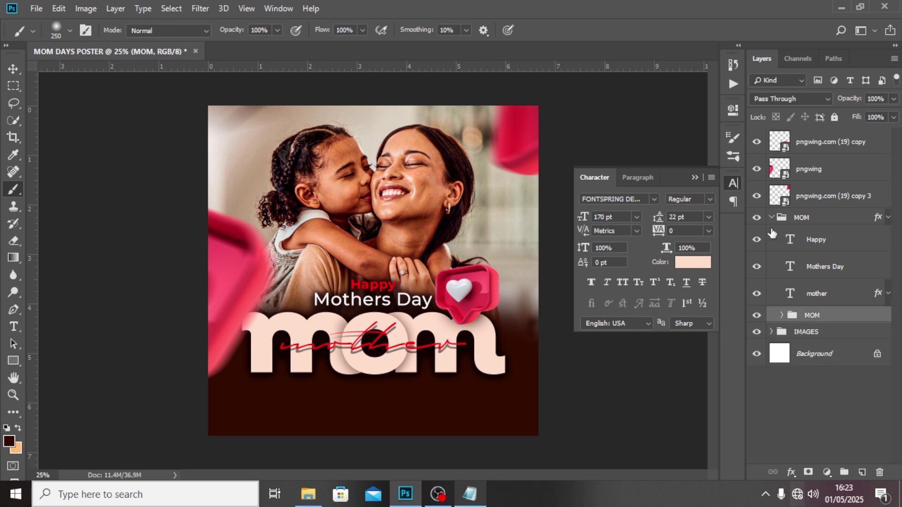
pyautogui.click(771, 218)
# Group the three pngwing image layers and name the group "3d".
pyautogui.click(809, 142)
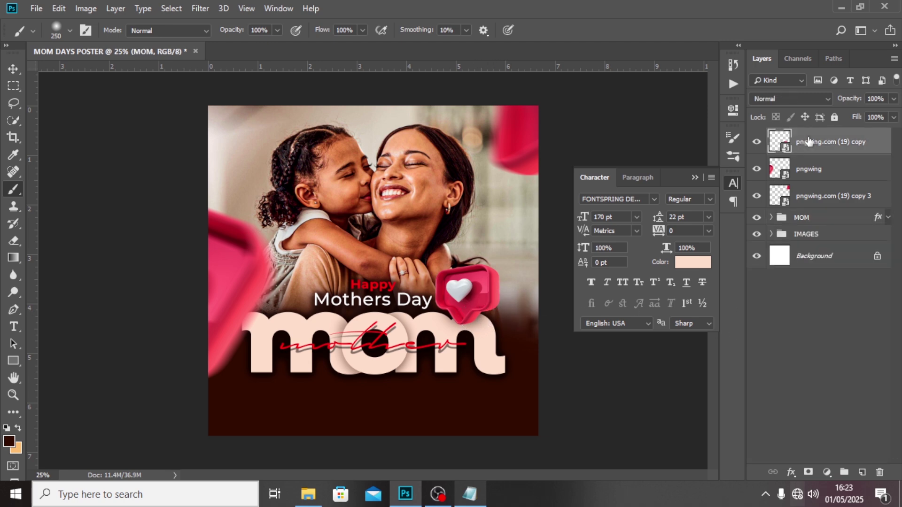
pyautogui.keyDown('shift'); pyautogui.click(806, 198); pyautogui.keyUp('shift')
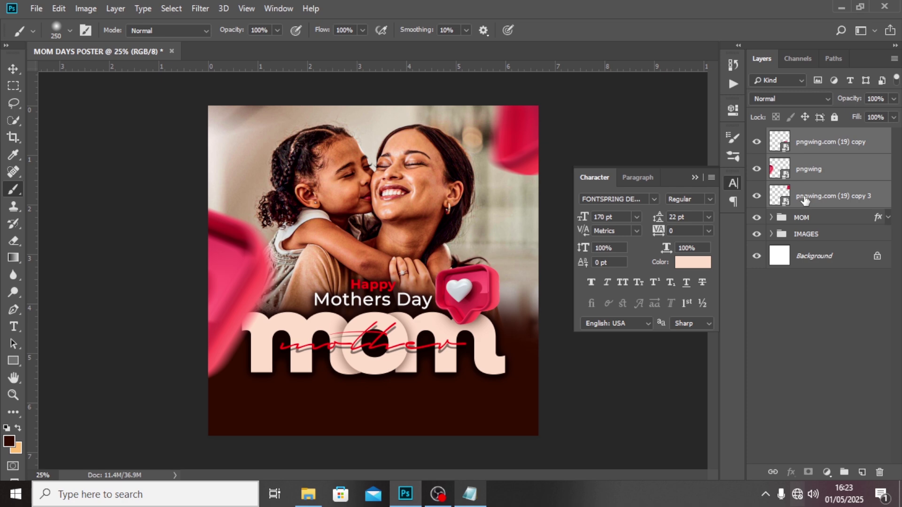
pyautogui.hotkey('ctrl', 'g')
pyautogui.doubleClick(807, 136)
pyautogui.write('3d')
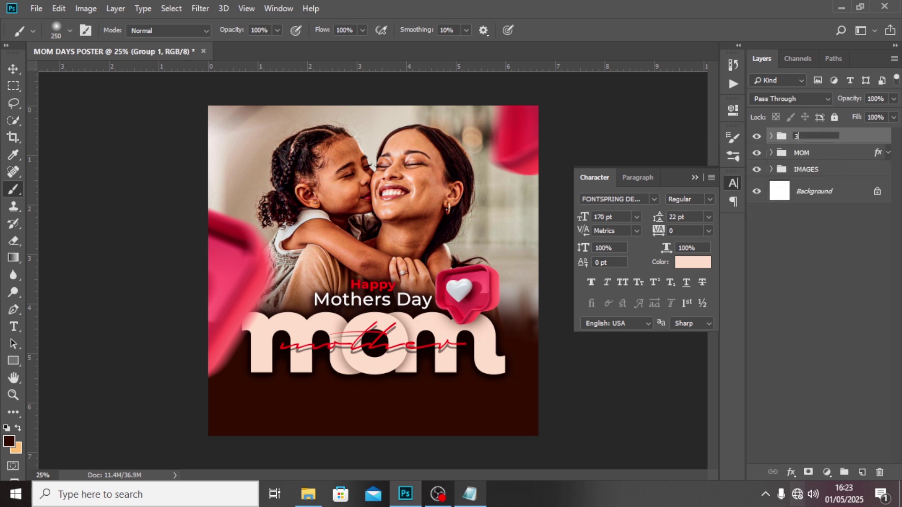
pyautogui.press('Return')
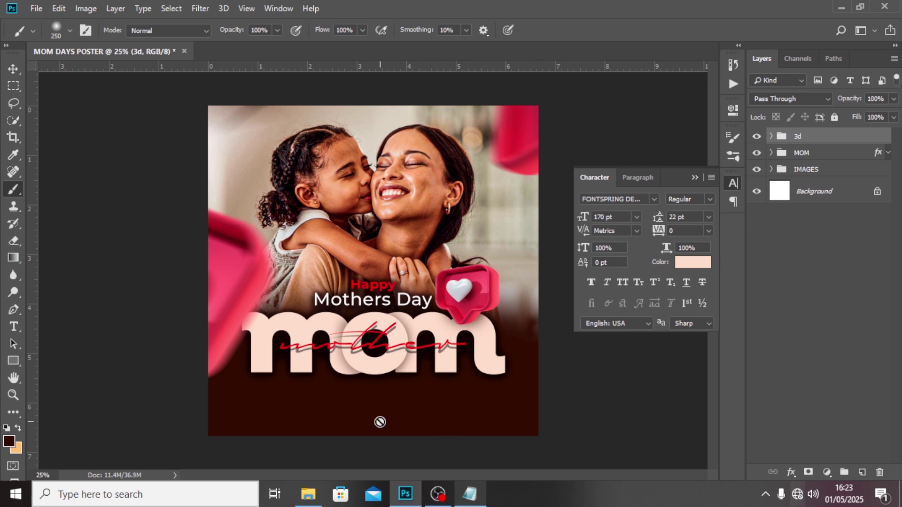
# Copy the "We are so lucky to have such a special client" greeting from the Notepad file 7 into a new text layer above the MOM group.
pyautogui.press('t')
pyautogui.click(316, 394)
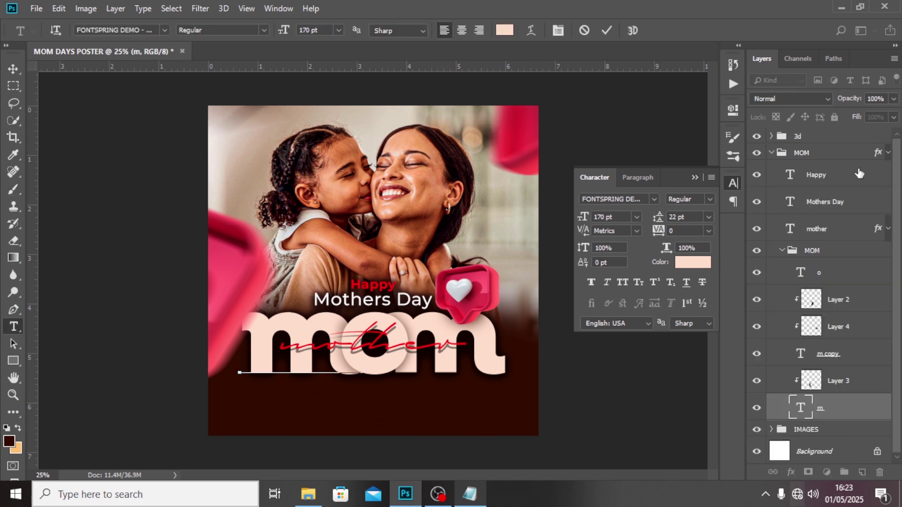
pyautogui.click(776, 156)
pyautogui.click(772, 154)
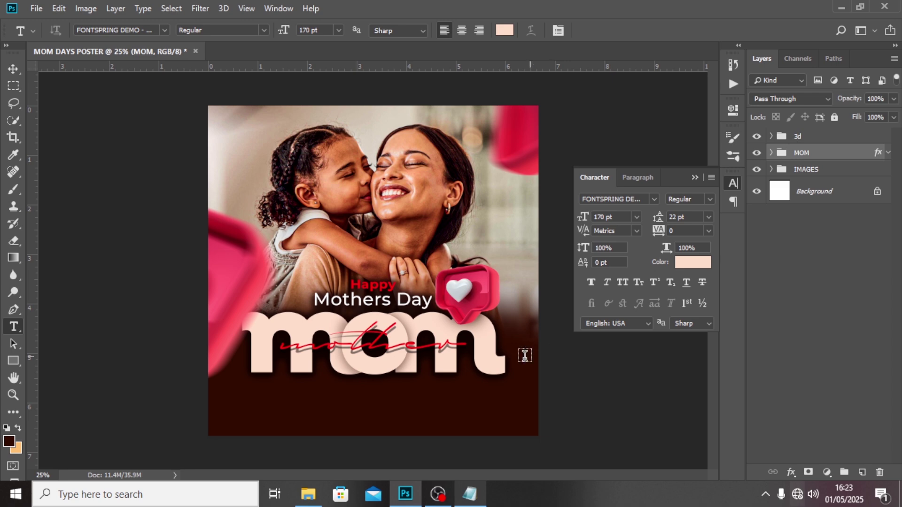
pyautogui.click(420, 414)
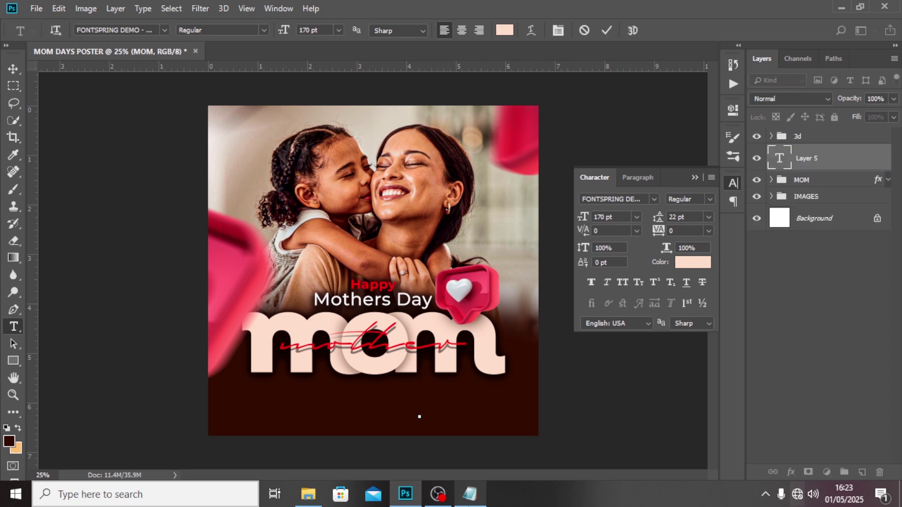
pyautogui.hotkey('alt', 'Tab')
pyautogui.moveTo(240, 288); pyautogui.dragTo(116, 274)
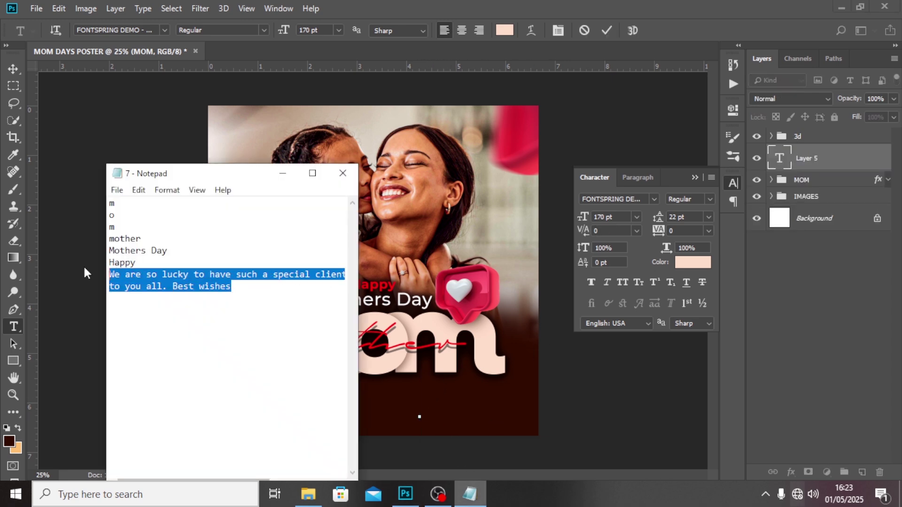
pyautogui.hotkey('alt', 'Tab')
pyautogui.hotkey('ctrl', 'v')
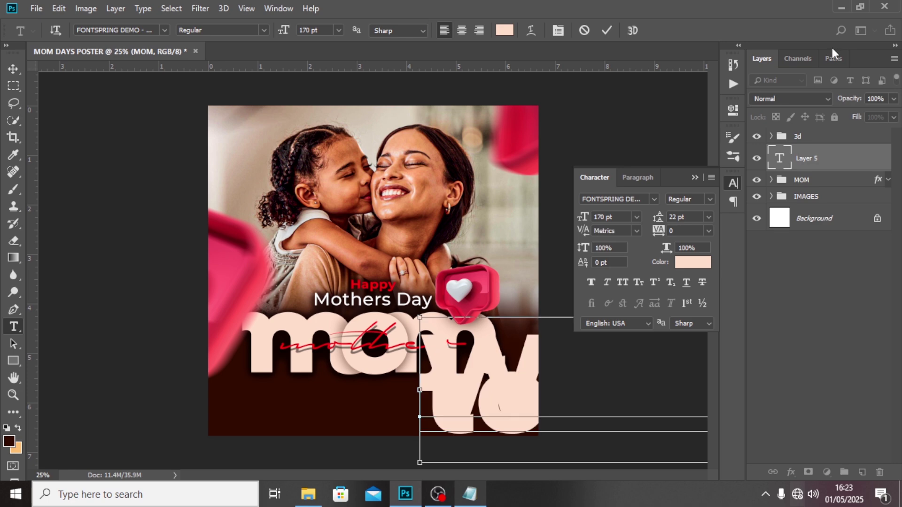
# Set the greeting text to Montserrat Regular at 10 pt.
pyautogui.click(621, 199)
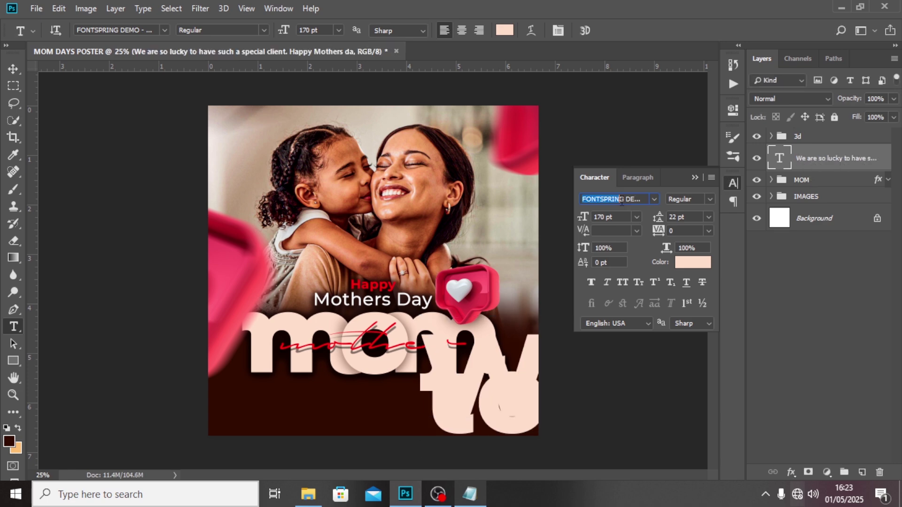
pyautogui.write('mont')
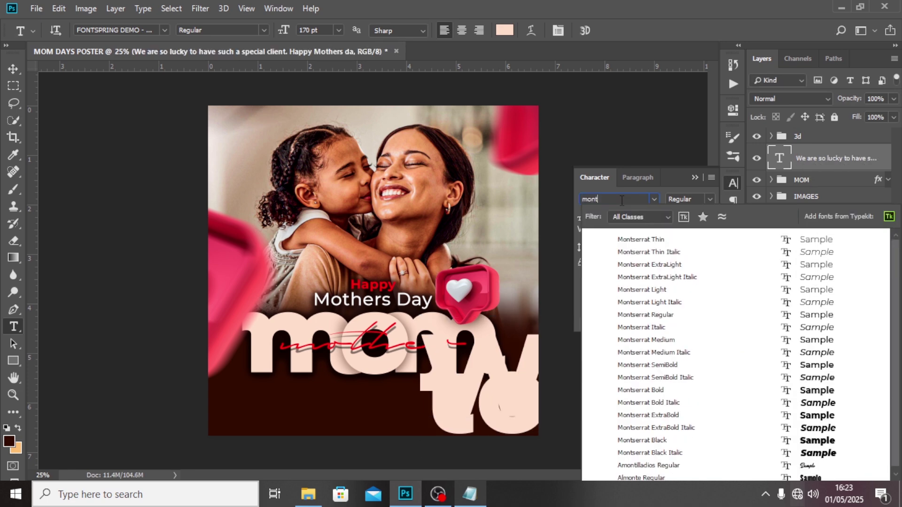
pyautogui.click(648, 340)
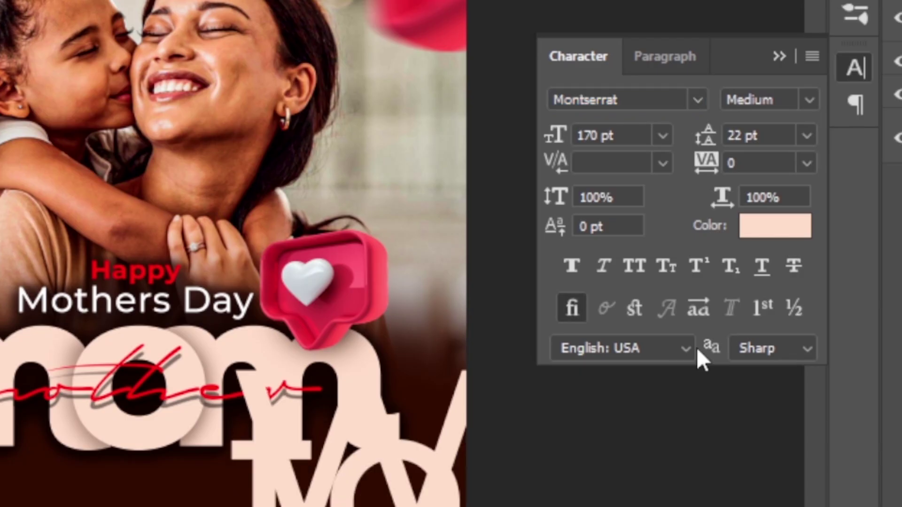
pyautogui.click(799, 101)
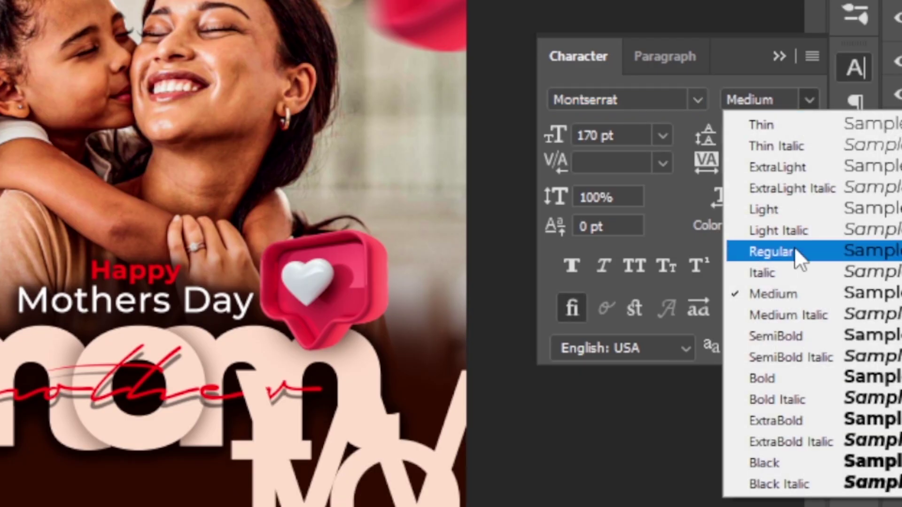
pyautogui.click(780, 251)
pyautogui.click(628, 137)
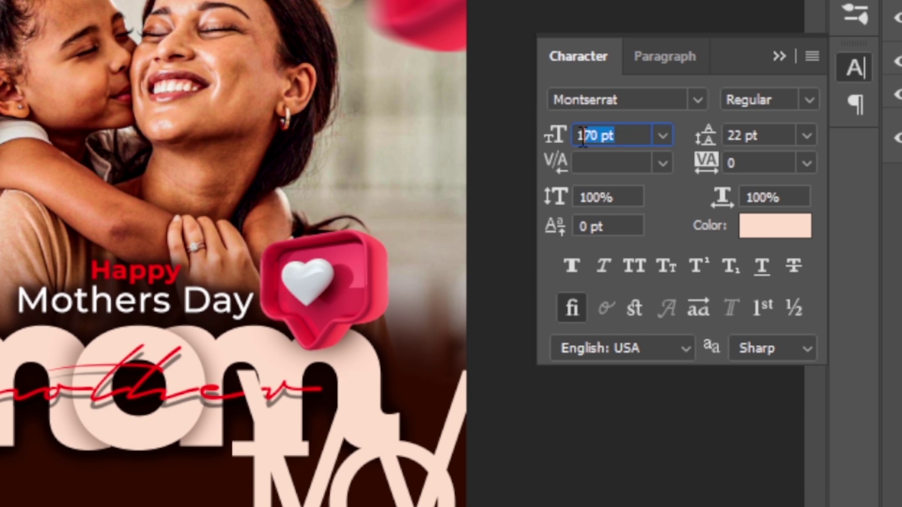
pyautogui.write('10')
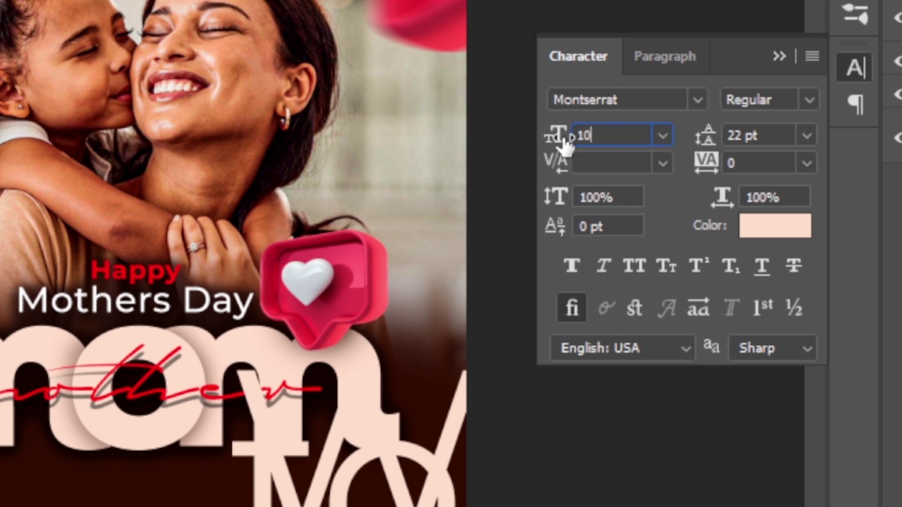
pyautogui.press('Return')
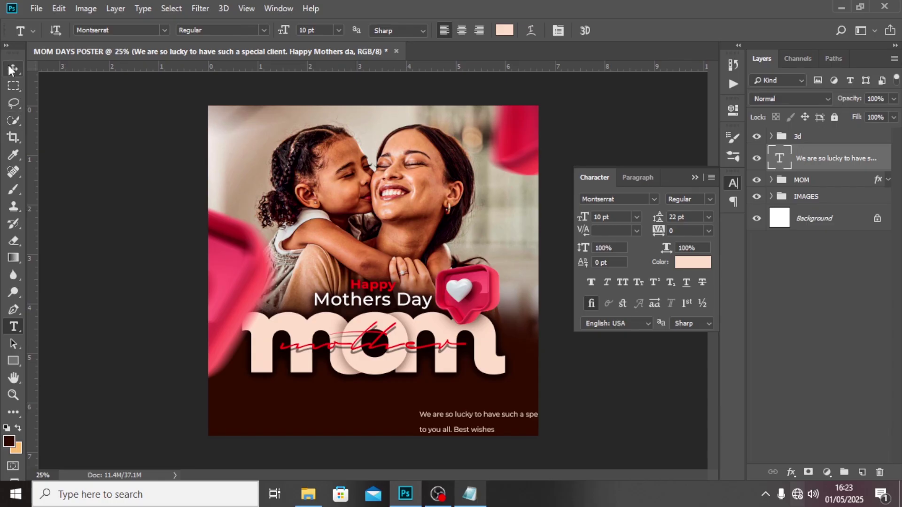
# Move the greeting text below the mom title and centre-align its lines.
pyautogui.press('v')
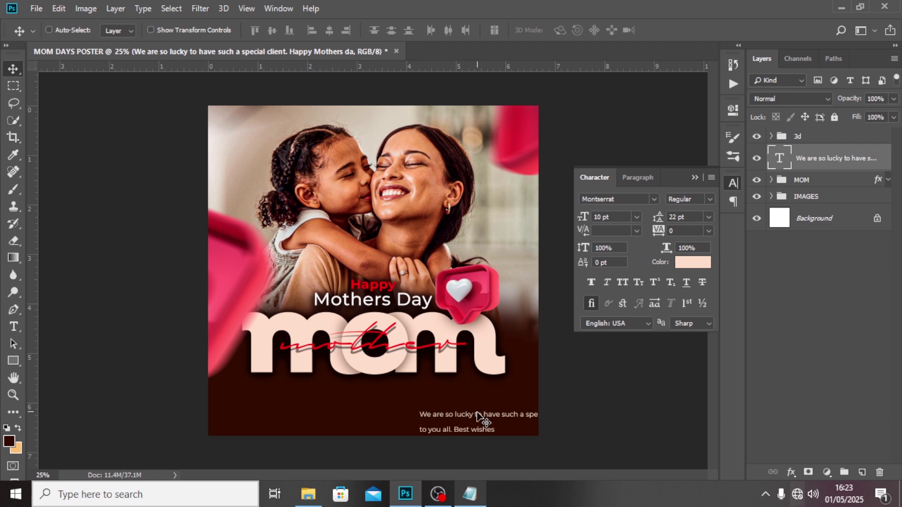
pyautogui.moveTo(479, 415); pyautogui.dragTo(311, 395)
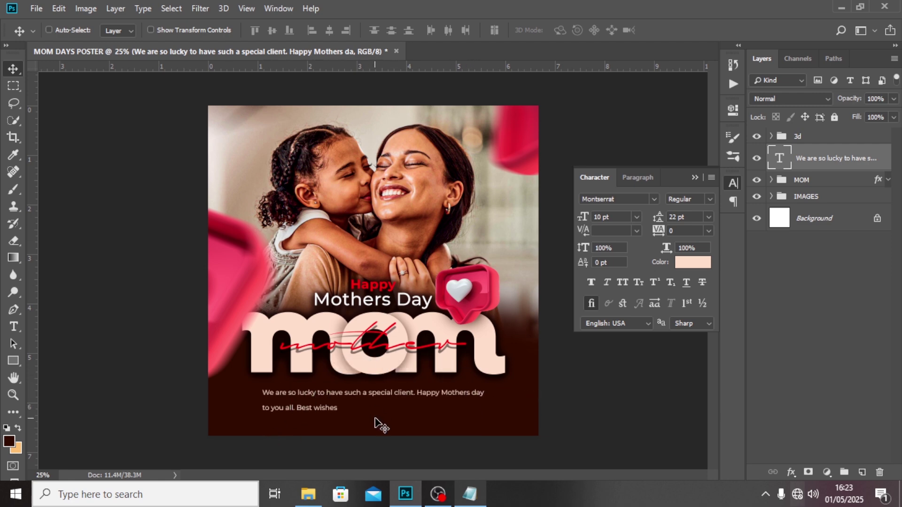
pyautogui.click(638, 179)
pyautogui.click(608, 202)
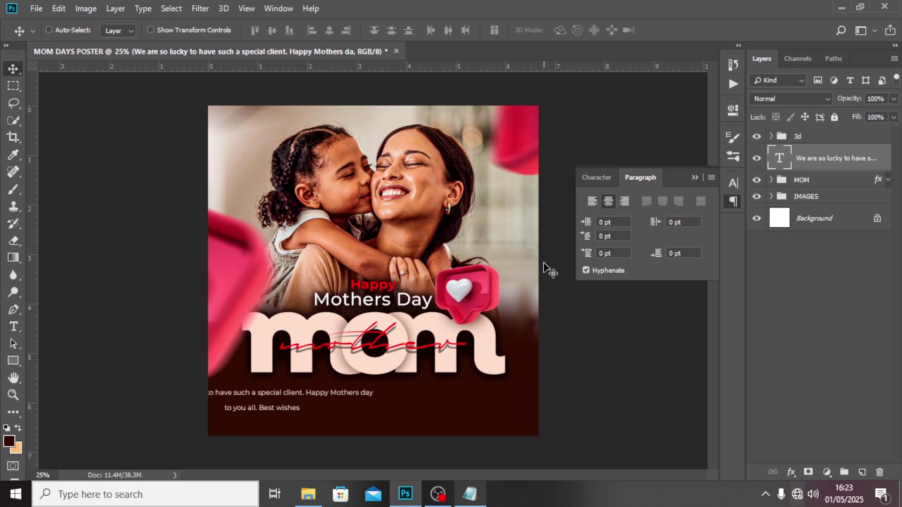
# Move the greeting text under the centre of the mom title and set its leading to 12 pt.
pyautogui.moveTo(256, 406); pyautogui.dragTo(367, 402)
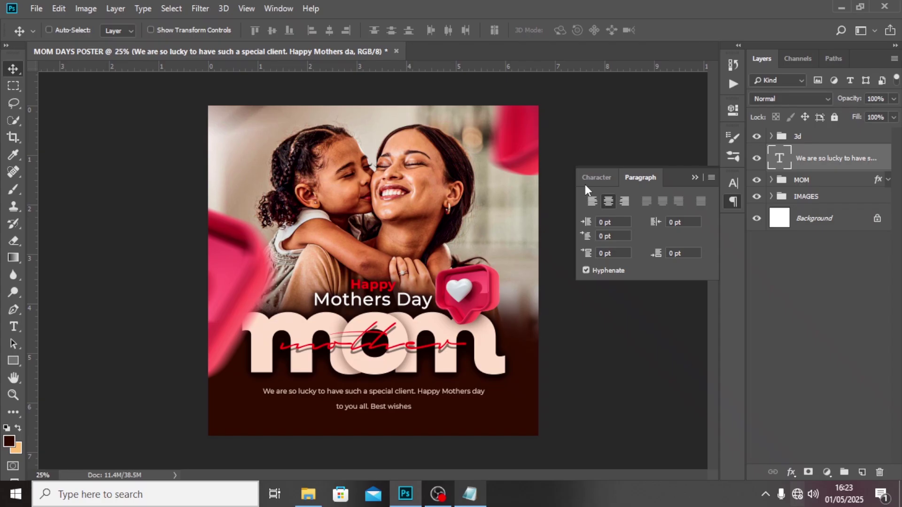
pyautogui.click(594, 177)
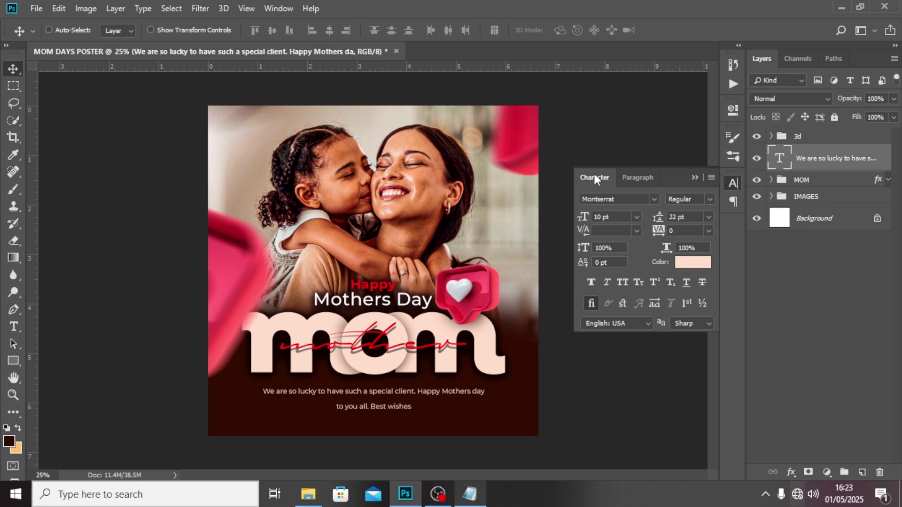
pyautogui.click(688, 216)
pyautogui.write('12')
pyautogui.press('Return')
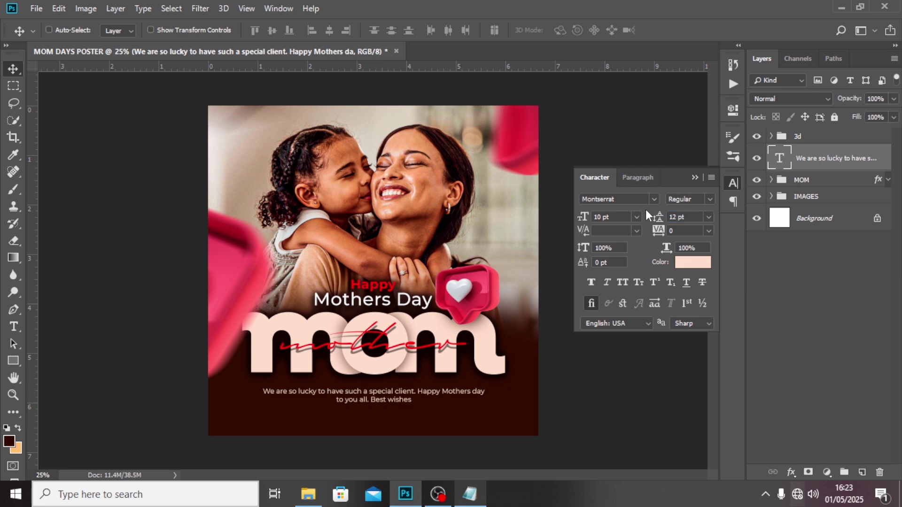
# Set the greeting text's colour to white (ffffff) and its tracking to -20.
pyautogui.click(694, 262)
pyautogui.write('ffffff')
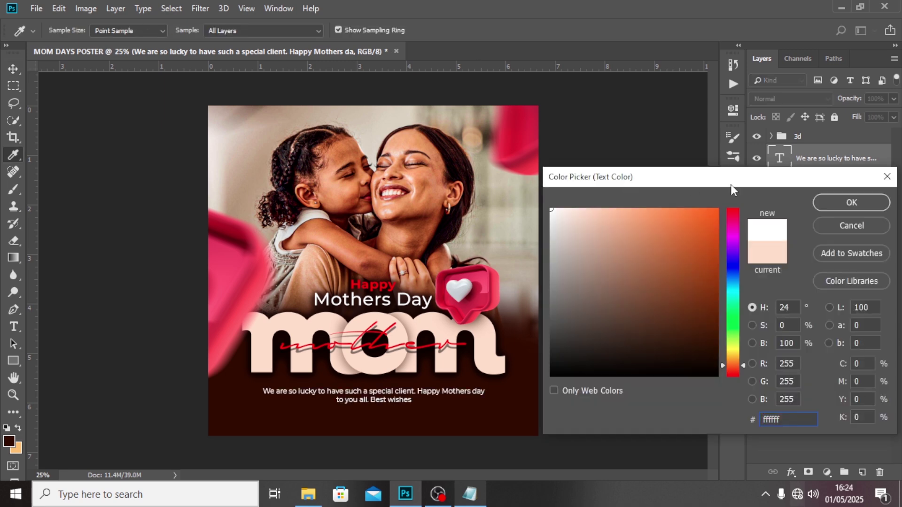
pyautogui.click(836, 202)
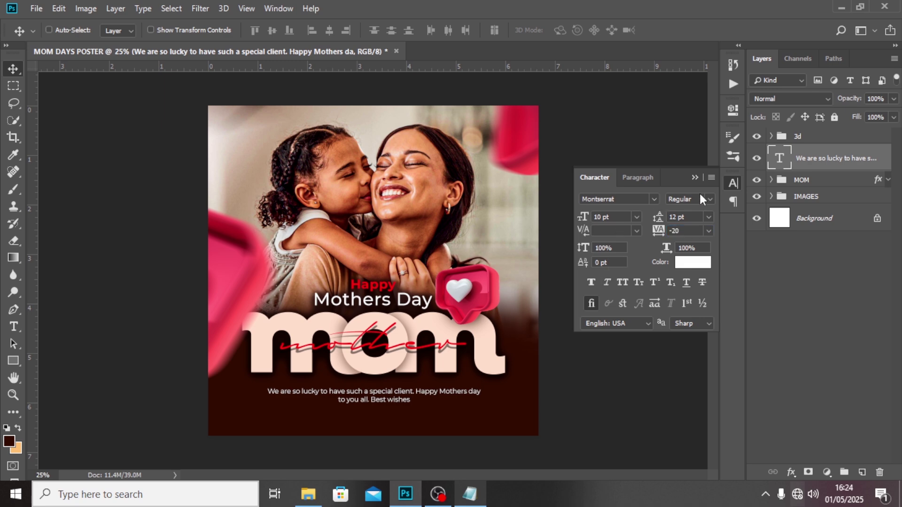
# Centre the greeting text on the poster's vertical middle guide and nudge it slightly up towards the mom title.
pyautogui.hotkey('ctrl', ';')
pyautogui.hotkey('ctrl', 't')
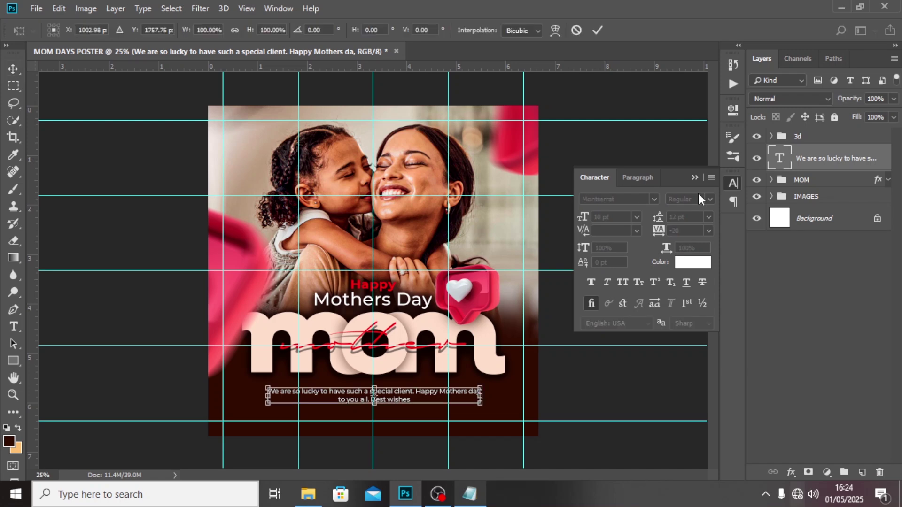
pyautogui.press('Return')
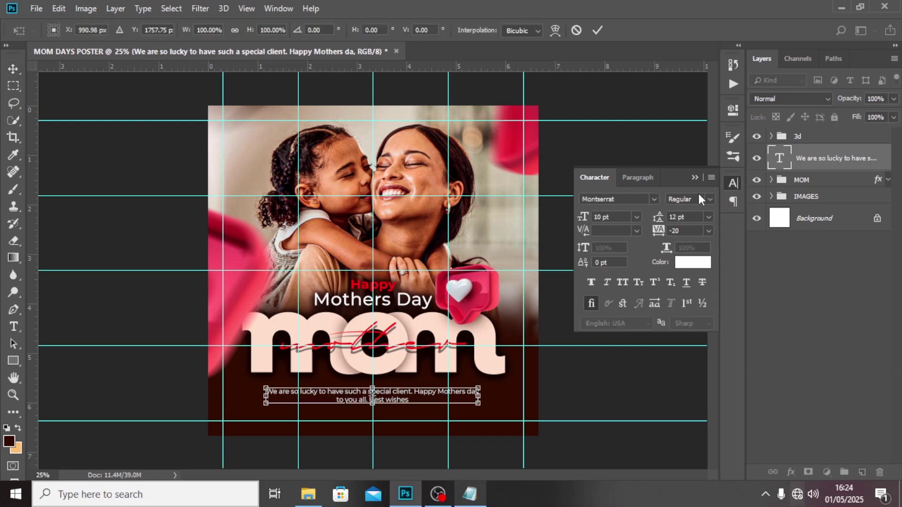
pyautogui.hotkey('shift', 'Up')
pyautogui.hotkey('shift', 'Up')
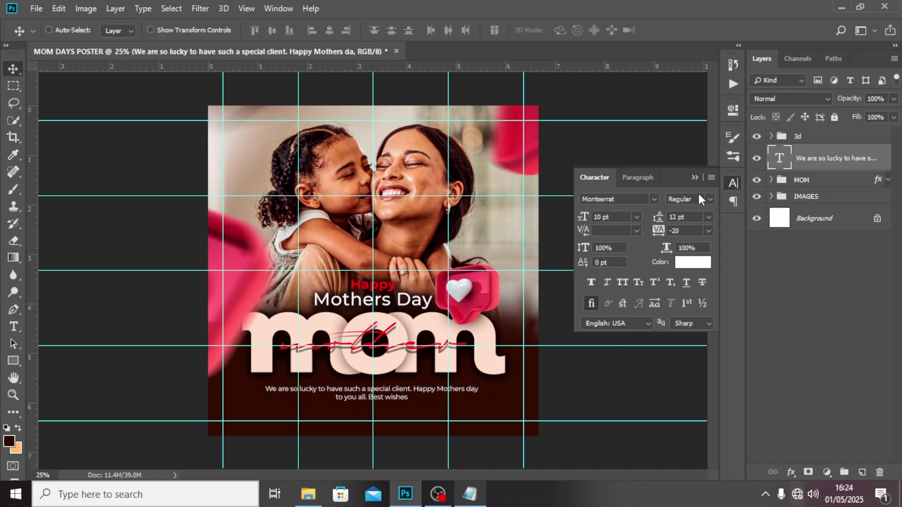
pyautogui.hotkey('ctrl', ';')
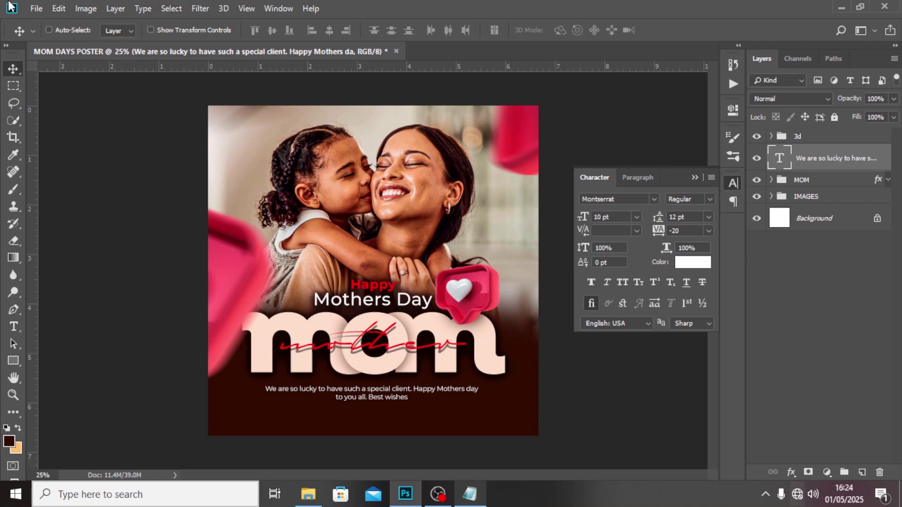
# Place the "HANDLES copy" image from the FILES folder as an embedded layer above the greeting text.
pyautogui.click(38, 9)
pyautogui.click(81, 258)
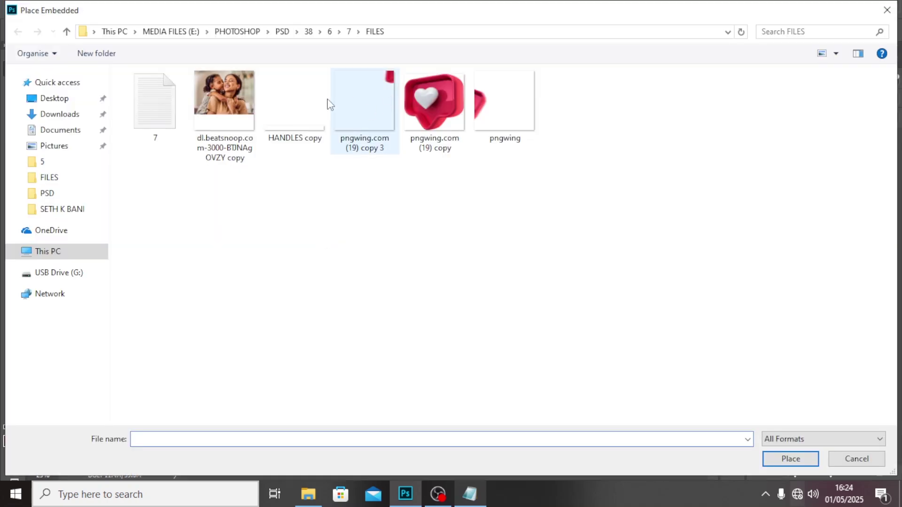
pyautogui.click(292, 123)
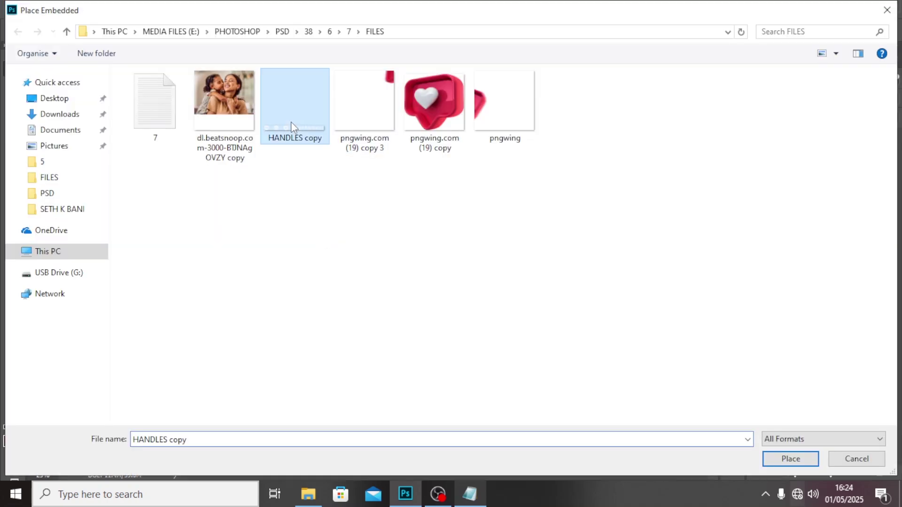
pyautogui.click(799, 459)
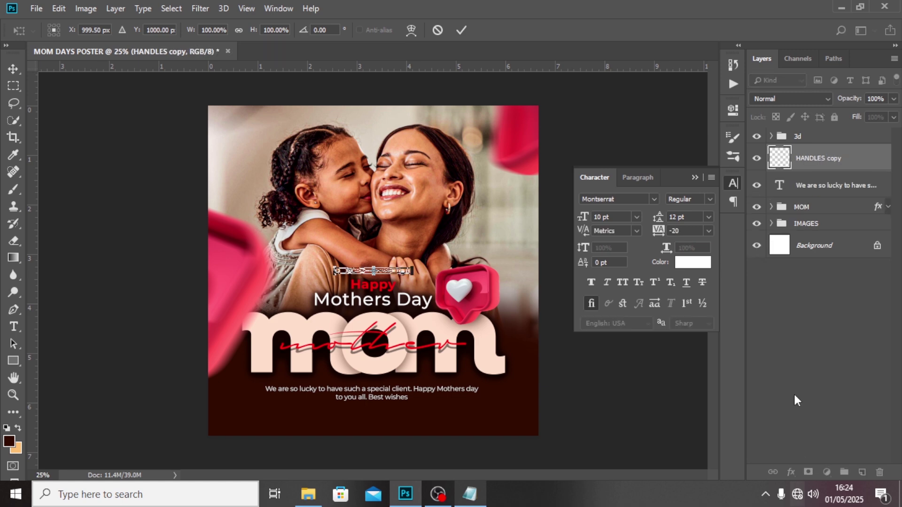
pyautogui.press('Return')
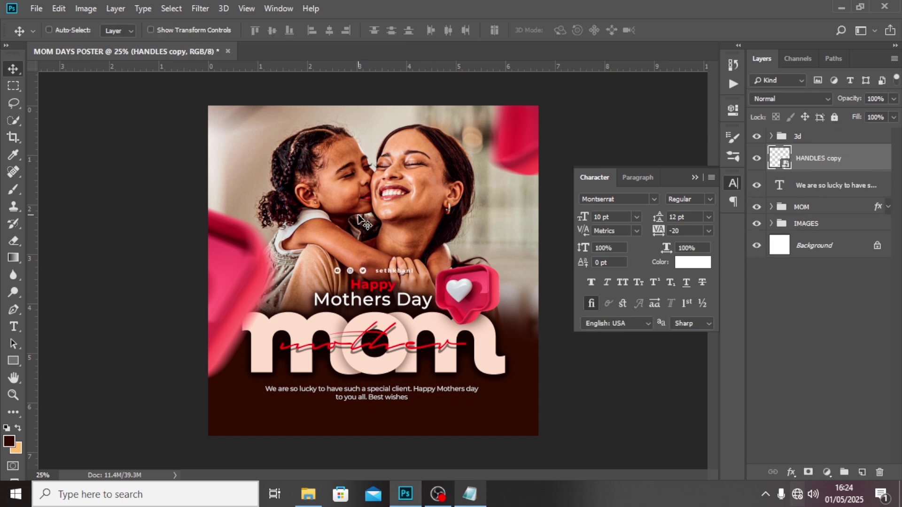
# Move the social handles below the greeting text and centre them on the vertical middle guide.
pyautogui.moveTo(368, 202); pyautogui.dragTo(369, 345)
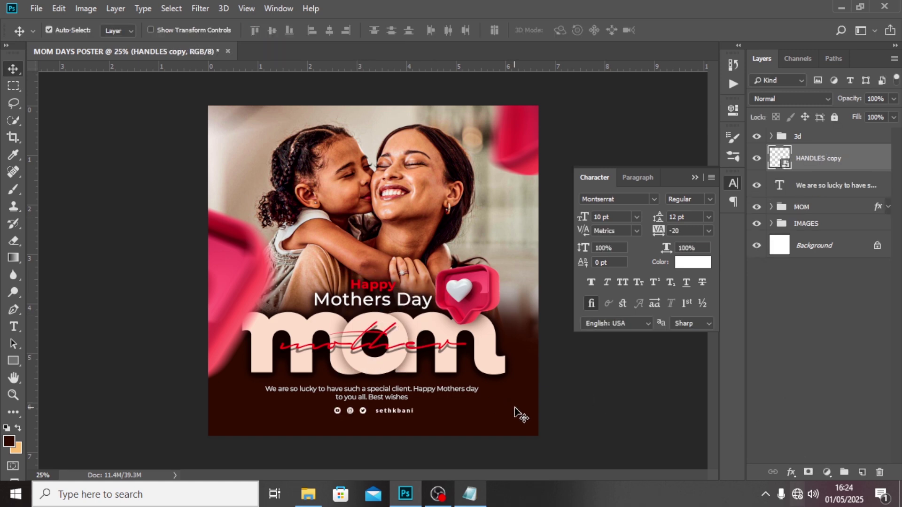
pyautogui.hotkey('ctrl', ';')
pyautogui.hotkey('ctrl', 't')
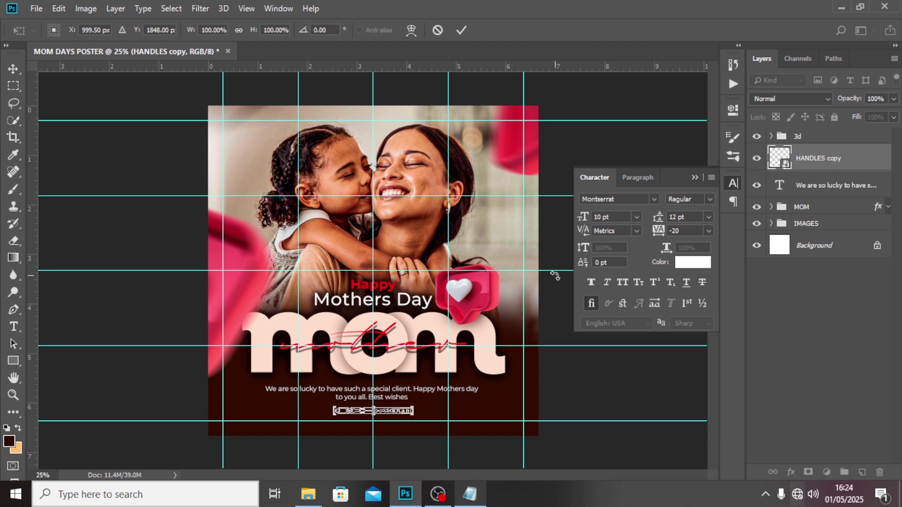
pyautogui.press('Return')
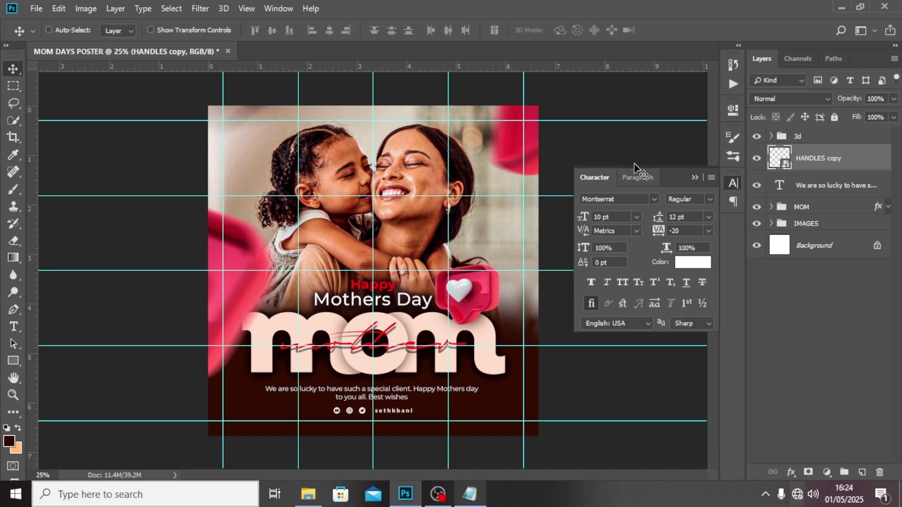
# Put the HANDLES copy layer into its own group named "HANDLES" and collapse it.
pyautogui.hotkey('ctrl', 'g')
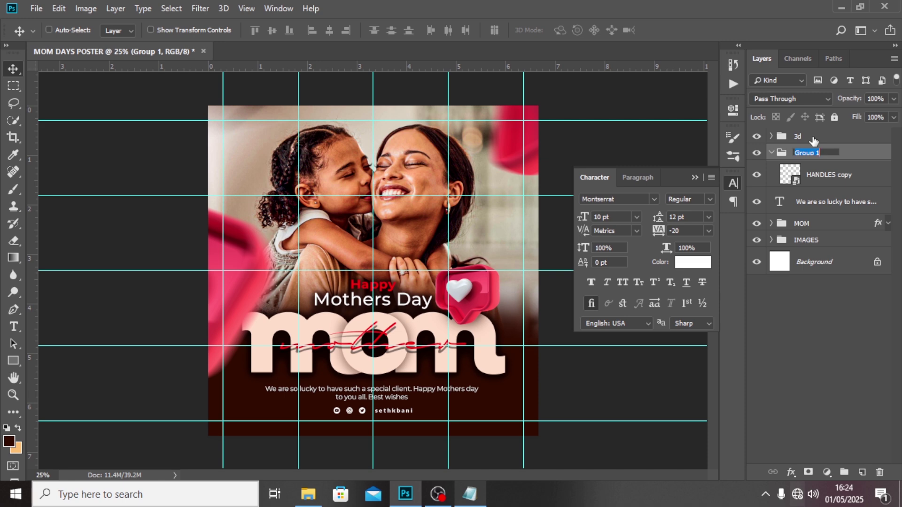
pyautogui.write('HANDLES')
pyautogui.press('Return')
pyautogui.click(771, 153)
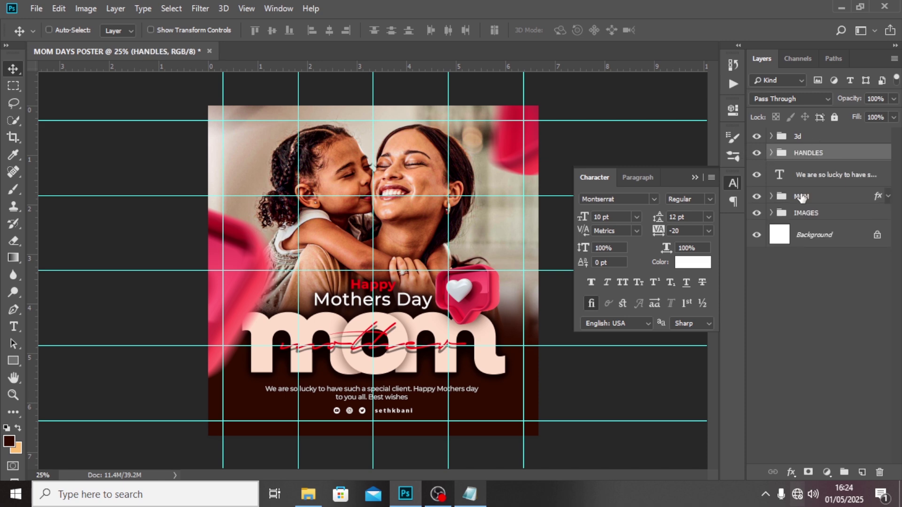
# Put the greeting text layer into a group named "MESSAGE", collapse it and hide the guides.
pyautogui.click(816, 175)
pyautogui.hotkey('ctrl', 'g')
pyautogui.click(816, 175)
pyautogui.doubleClick(815, 174)
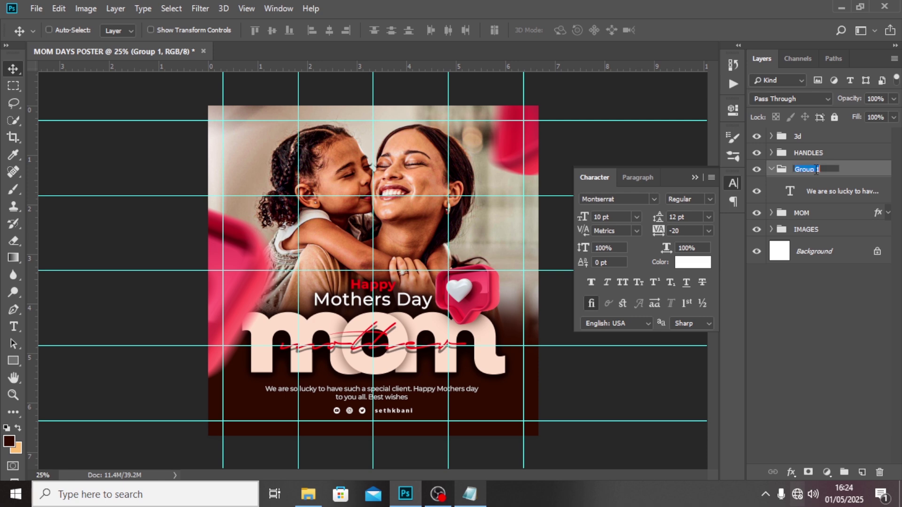
pyautogui.write('MESSAGE')
pyautogui.press('Return')
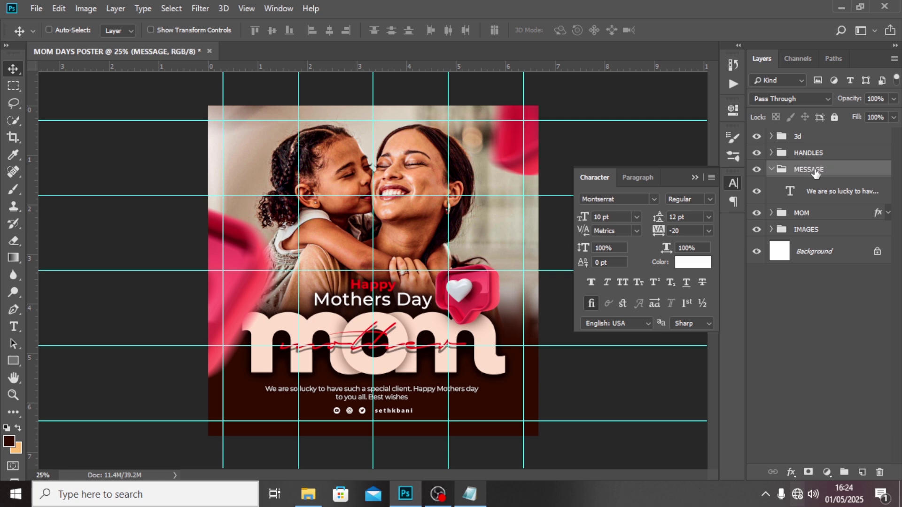
pyautogui.click(771, 170)
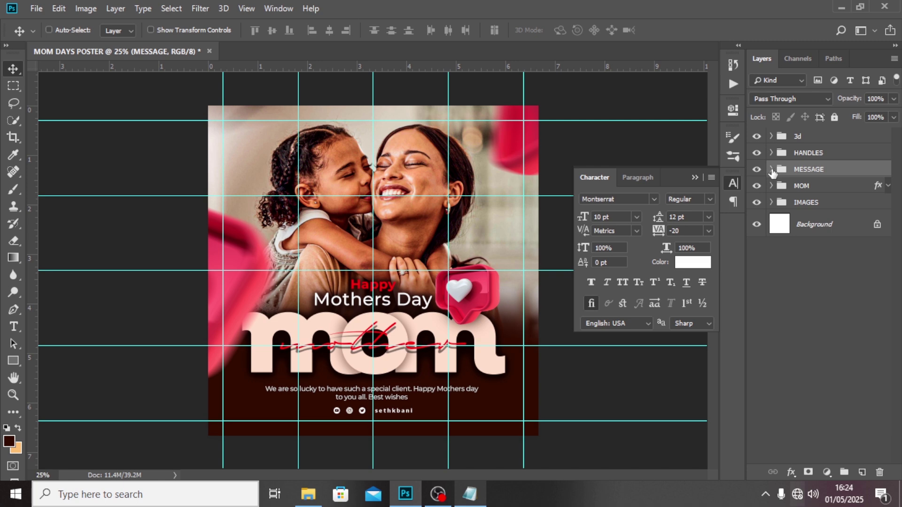
pyautogui.hotkey('ctrl', ';')
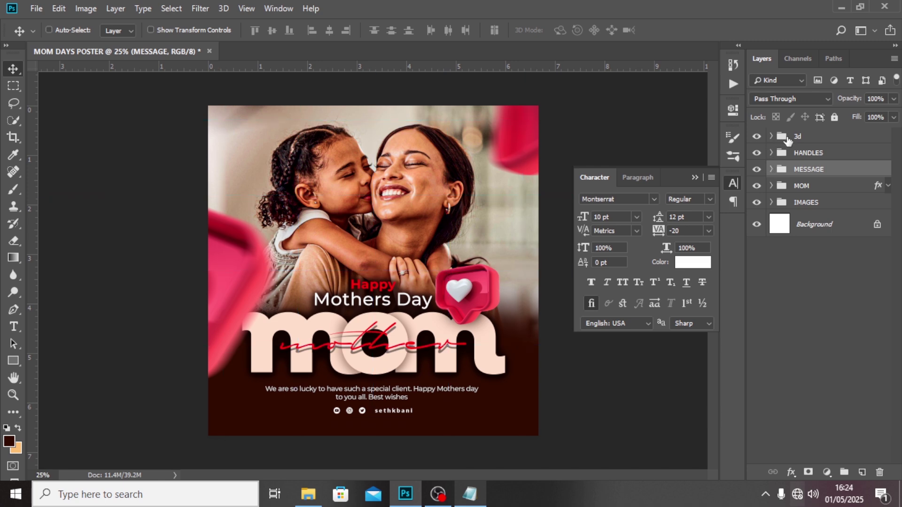
# Add a new layer above the 3d group and pick a lighter tint of the 3D shape's pink as the brush colour.
pyautogui.click(862, 473)
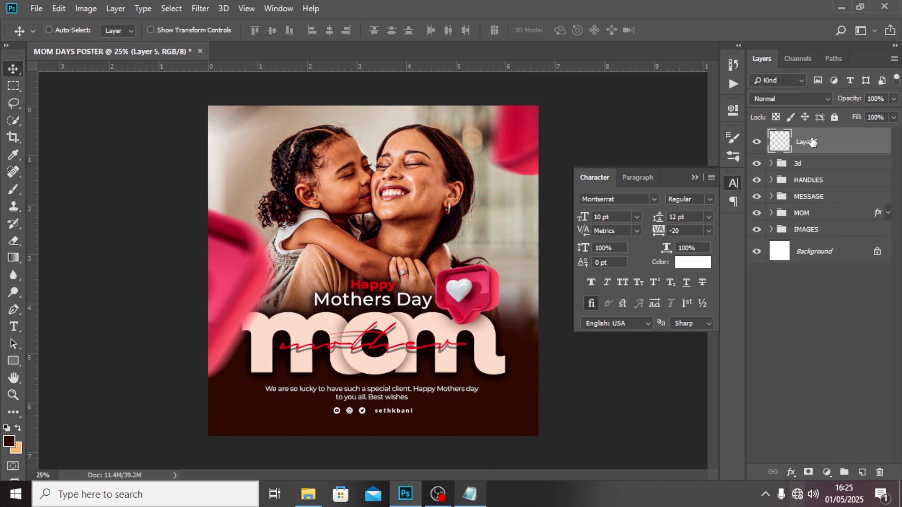
pyautogui.press('b')
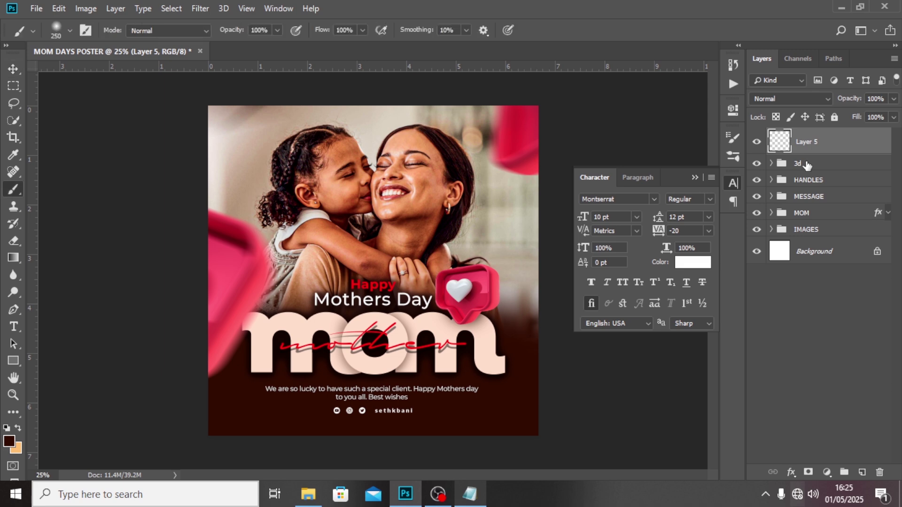
pyautogui.keyDown('alt'); pyautogui.click(227, 273); pyautogui.keyUp('alt')
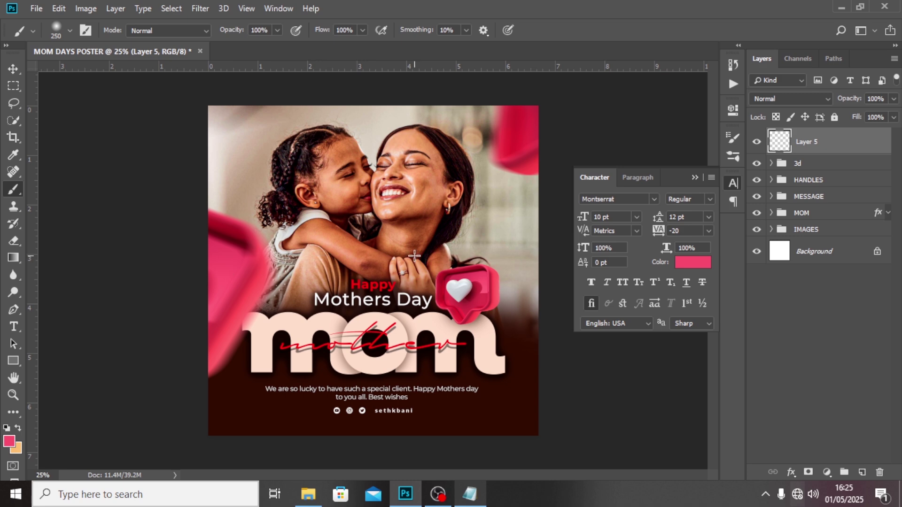
pyautogui.click(9, 442)
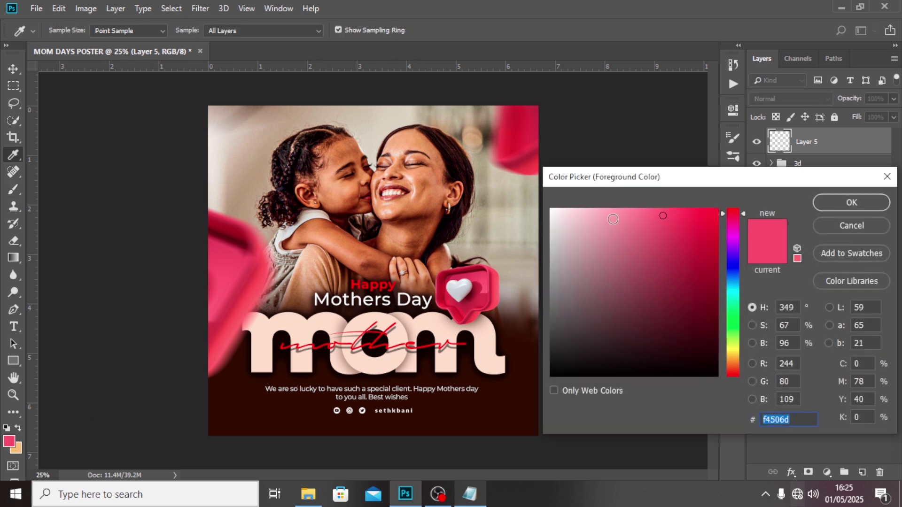
pyautogui.moveTo(621, 215)
pyautogui.mouseDown()
pyautogui.moveTo(614, 205)
pyautogui.moveTo(627, 202)
pyautogui.mouseUp()
pyautogui.click(831, 208)
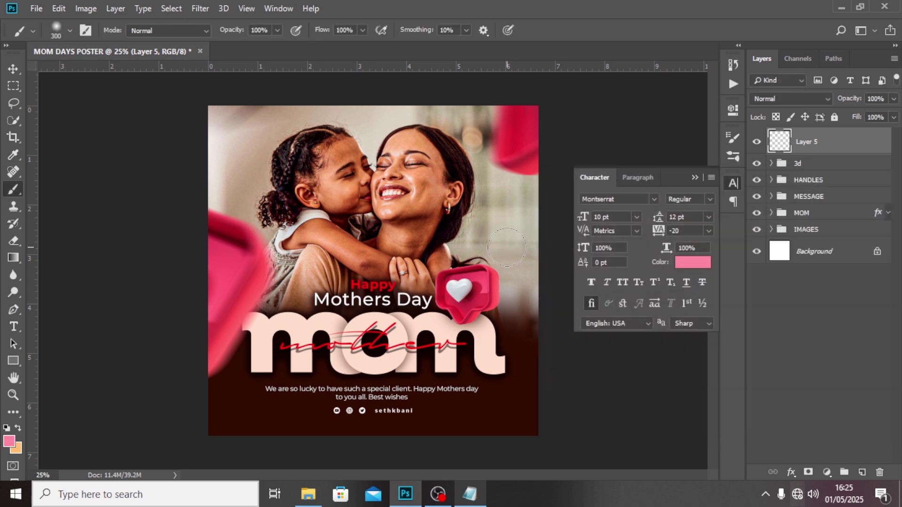
# Enlarge the soft brush to 1000 and paint a single pink glow spot over the Mothers Day title.
pyautogui.press(']')
pyautogui.press(']')
pyautogui.press(']')
pyautogui.press(']')
pyautogui.press(']')
pyautogui.press(']')
pyautogui.press(']')
pyautogui.click(387, 299)
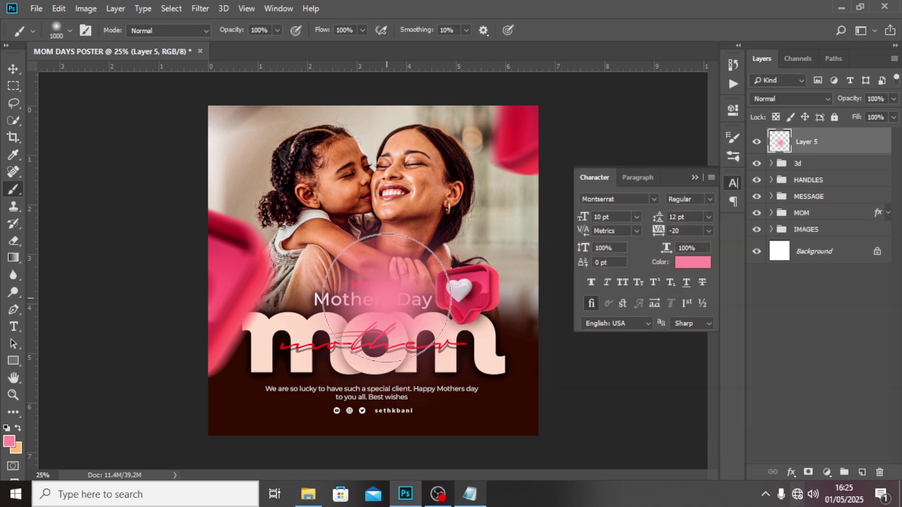
# Set the glow layer's blend mode to Screen and move the glow beside the heart icon, over the last letter of mom.
pyautogui.click(797, 98)
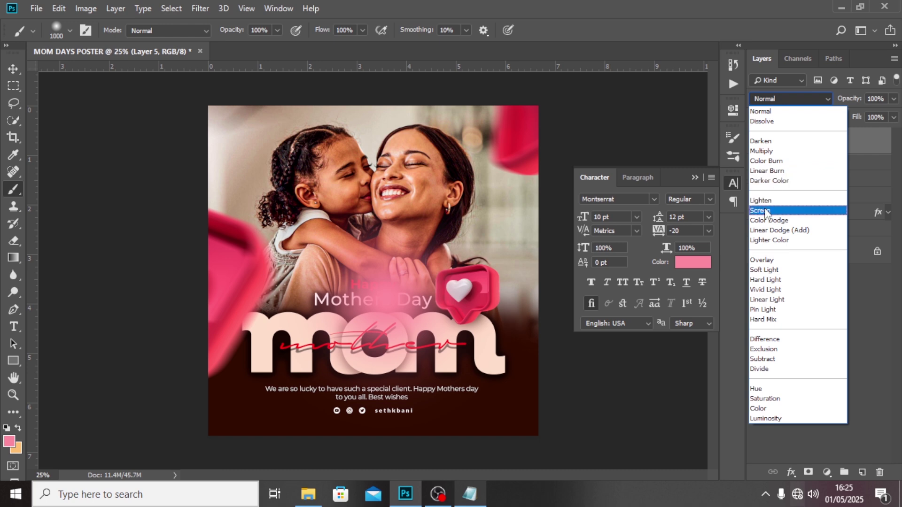
pyautogui.click(794, 207)
pyautogui.click(13, 69)
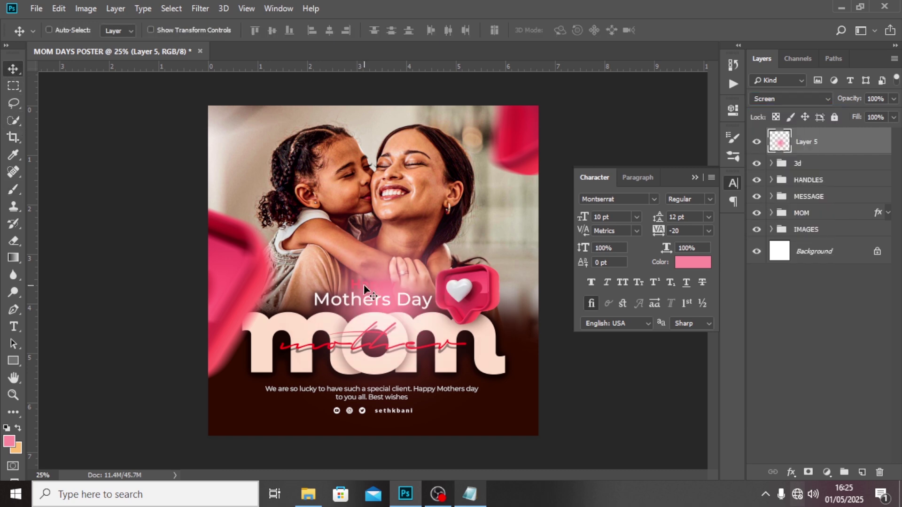
pyautogui.moveTo(393, 306)
pyautogui.mouseDown()
pyautogui.moveTo(415, 294)
pyautogui.moveTo(489, 324)
pyautogui.mouseUp()
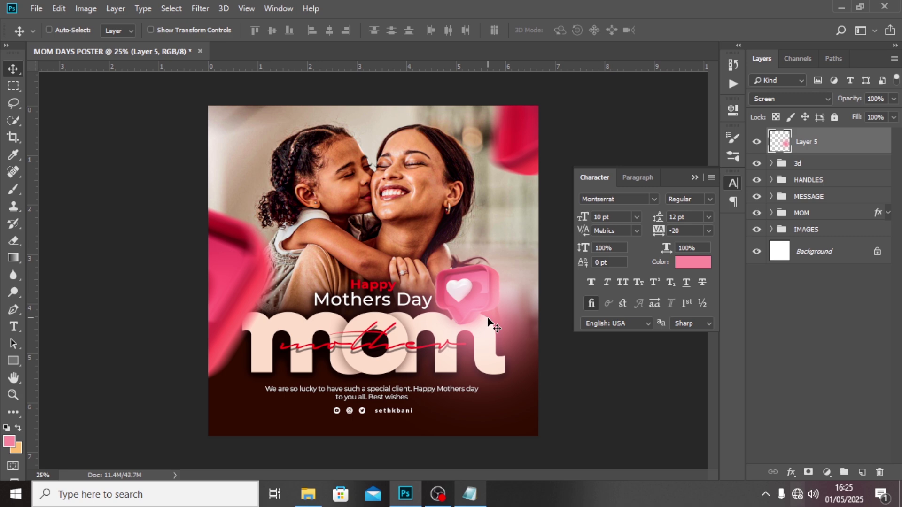
# Scale the pink glow to about 86%, duplicate its layer to strengthen it, and collapse the character settings.
pyautogui.hotkey('ctrl', 't')
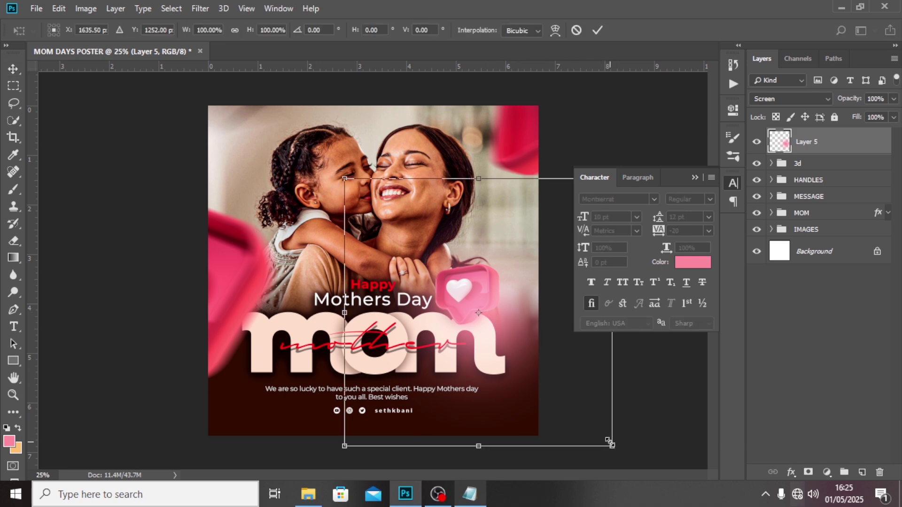
pyautogui.moveTo(608, 442); pyautogui.dragTo(592, 427)
pyautogui.moveTo(499, 335); pyautogui.dragTo(494, 334)
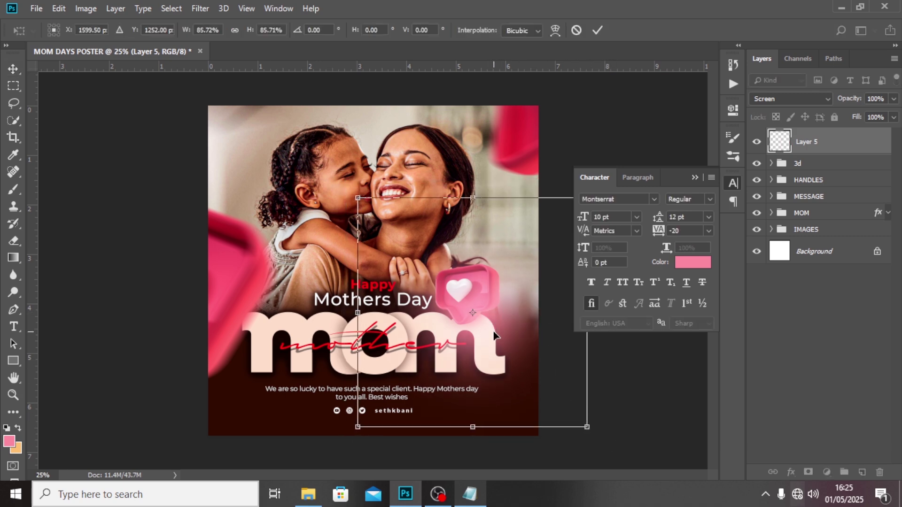
pyautogui.press('Return')
pyautogui.hotkey('ctrl', 'j')
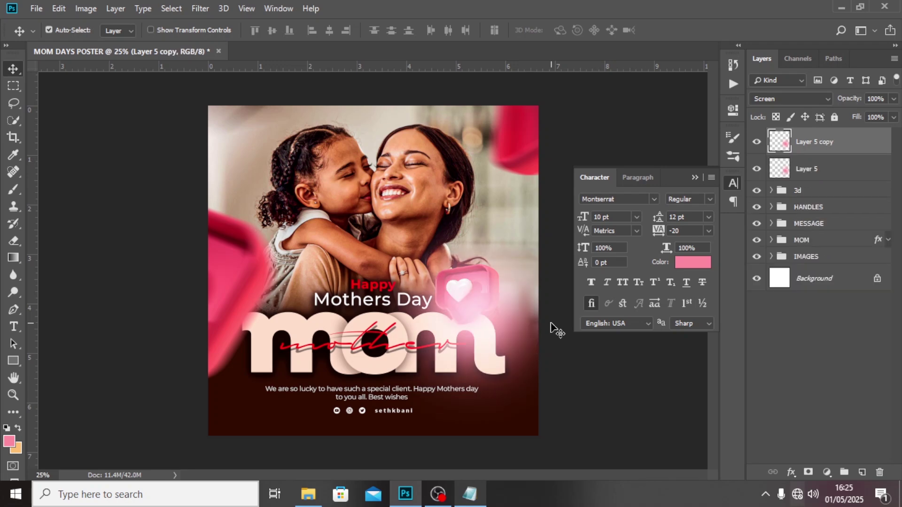
pyautogui.click(695, 177)
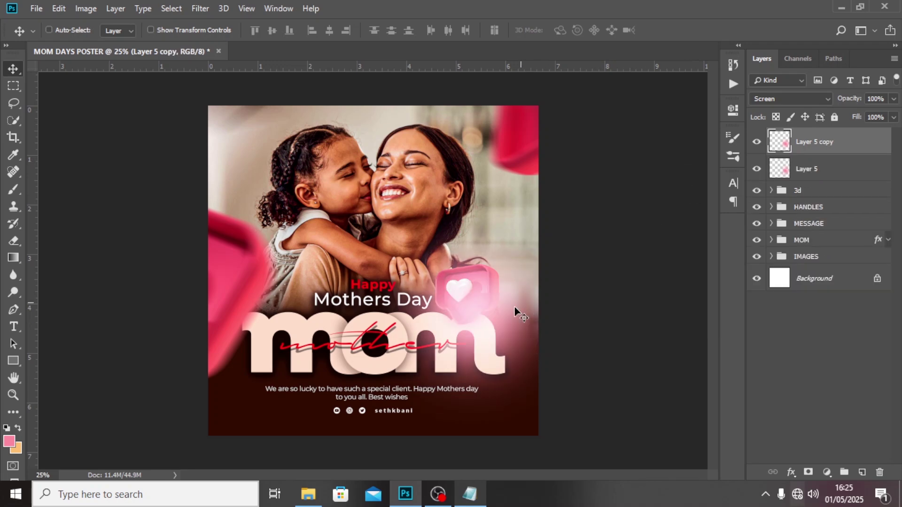
# Move the duplicated pink glow onto the 3D shape in the poster's upper-right corner and scale it to about 115%.
pyautogui.moveTo(488, 335); pyautogui.dragTo(506, 162)
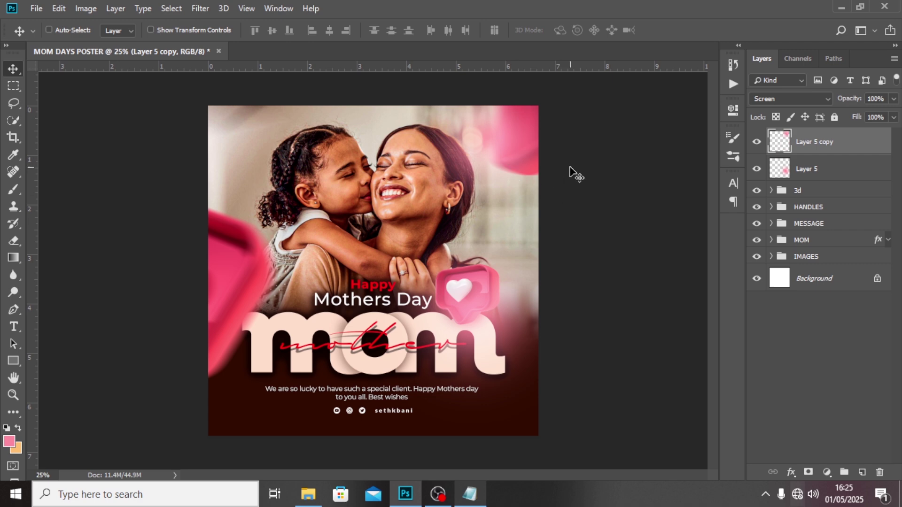
pyautogui.hotkey('ctrl', 't')
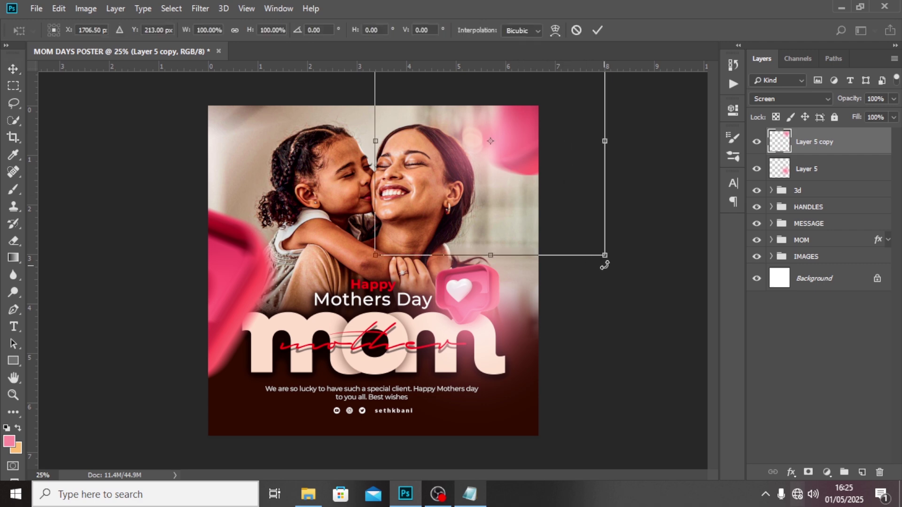
pyautogui.moveTo(604, 257); pyautogui.dragTo(624, 267)
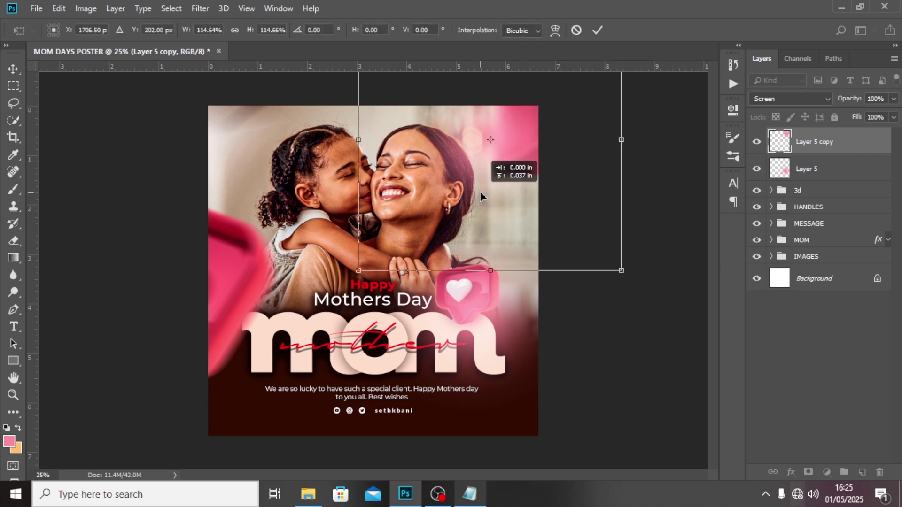
pyautogui.press('Return')
# Duplicate the corner glow, move the copy over the top of the girl's head, and scale it down.
pyautogui.hotkey('ctrl', 'j')
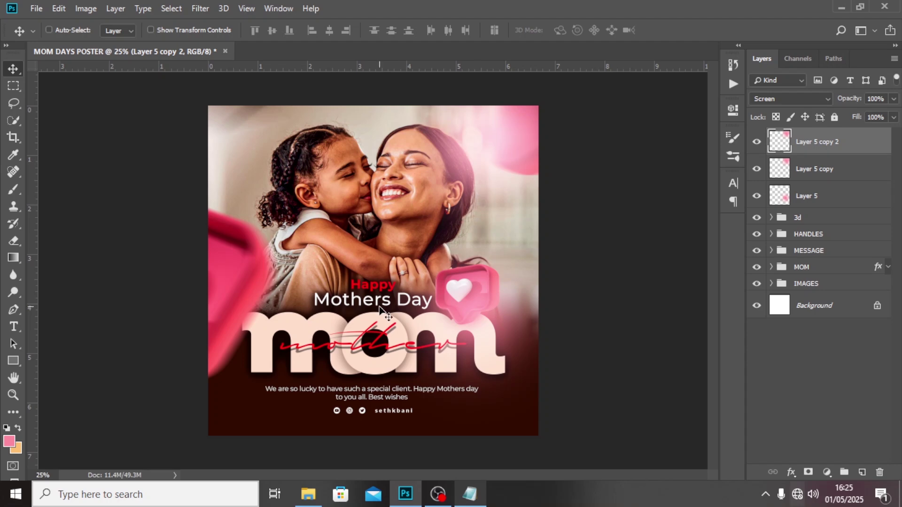
pyautogui.moveTo(448, 169); pyautogui.dragTo(299, 166)
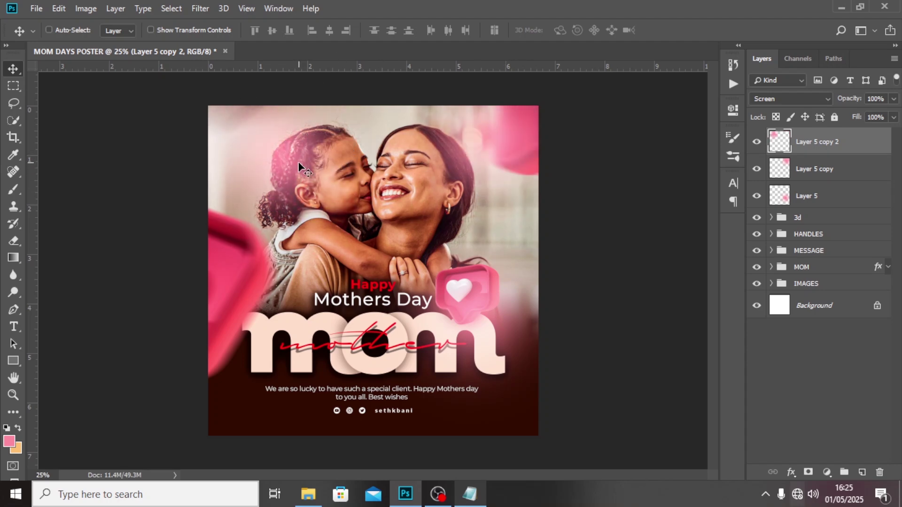
pyautogui.hotkey('ctrl', 't')
pyautogui.moveTo(407, 287); pyautogui.dragTo(364, 238)
pyautogui.moveTo(293, 151); pyautogui.dragTo(354, 127)
pyautogui.press('Return')
# Duplicate the small glow, place the copy at the poster's lower-left corner, and enlarge it.
pyautogui.hotkey('ctrl', 'j')
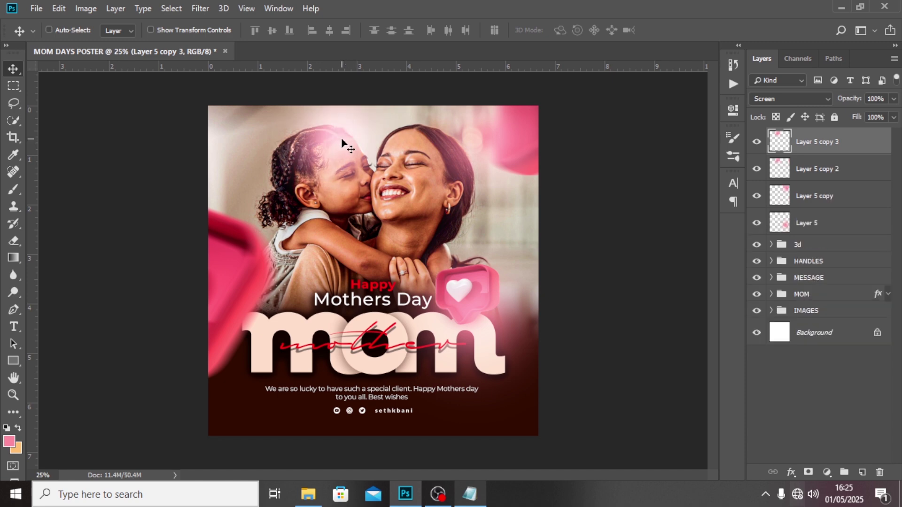
pyautogui.moveTo(344, 150); pyautogui.dragTo(202, 444)
pyautogui.hotkey('ctrl', 't')
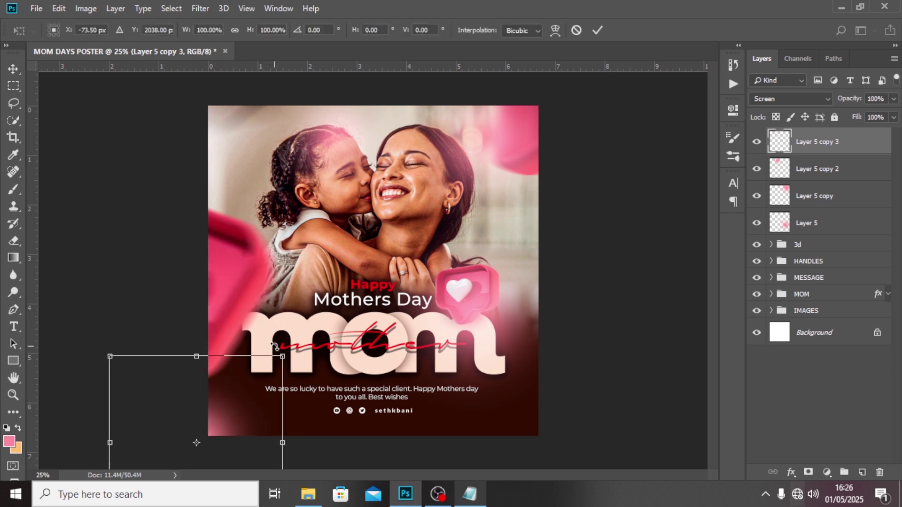
pyautogui.moveTo(281, 357); pyautogui.dragTo(317, 330)
pyautogui.moveTo(262, 395); pyautogui.dragTo(246, 412)
pyautogui.press('Return')
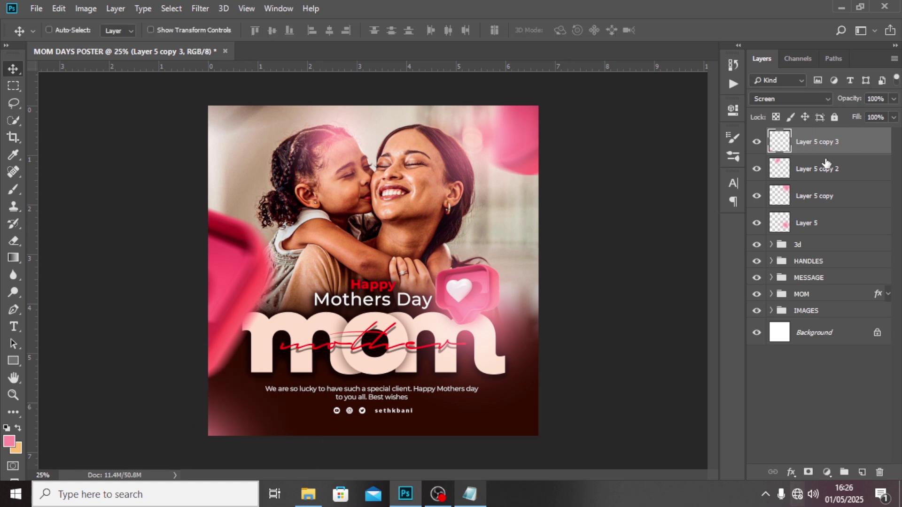
# Group the four pink glow layers and name the group GLOW.
pyautogui.keyDown('shift'); pyautogui.click(812, 230); pyautogui.keyUp('shift')
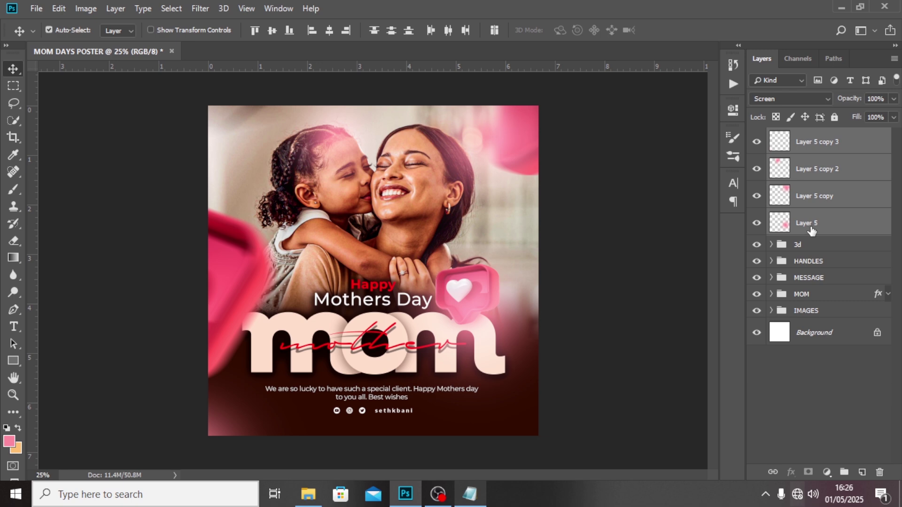
pyautogui.hotkey('ctrl', 'g')
pyautogui.doubleClick(812, 137)
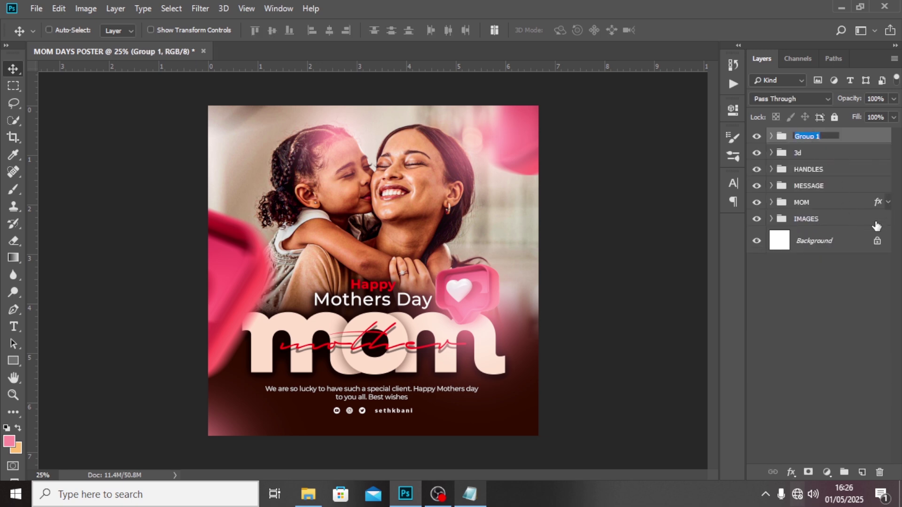
pyautogui.write('GLOW')
pyautogui.press('Return')
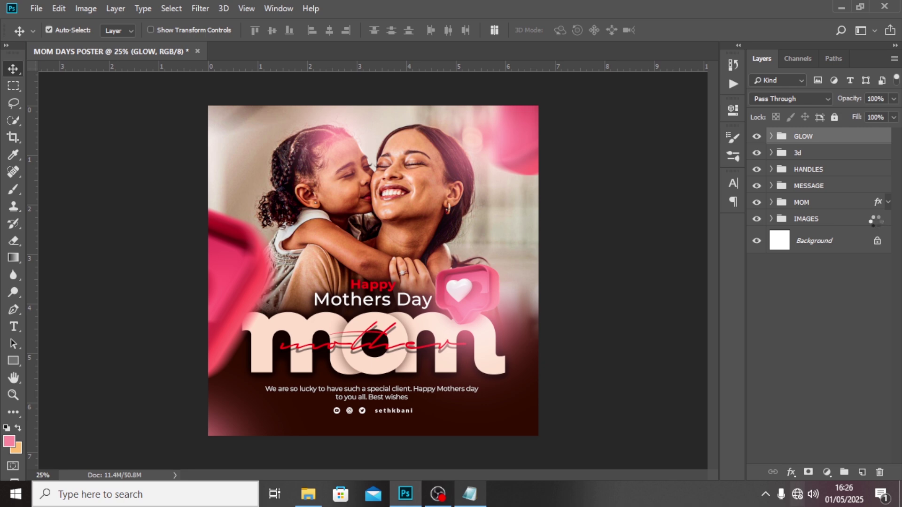
# Stamp all visible layers into a new smart object layer above the GLOW group and set its blend mode to Soft Light.
pyautogui.hotkey('ctrl', 'shift', 'alt', 'e')
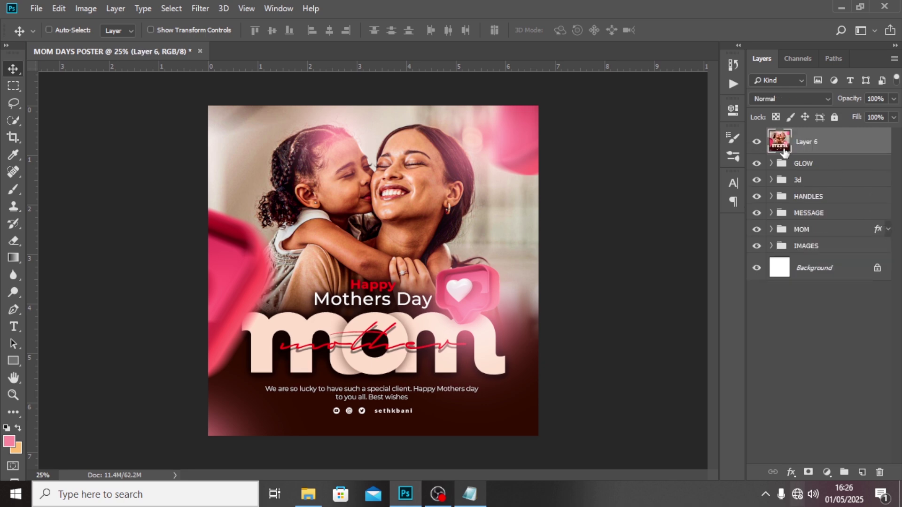
pyautogui.rightClick(806, 146)
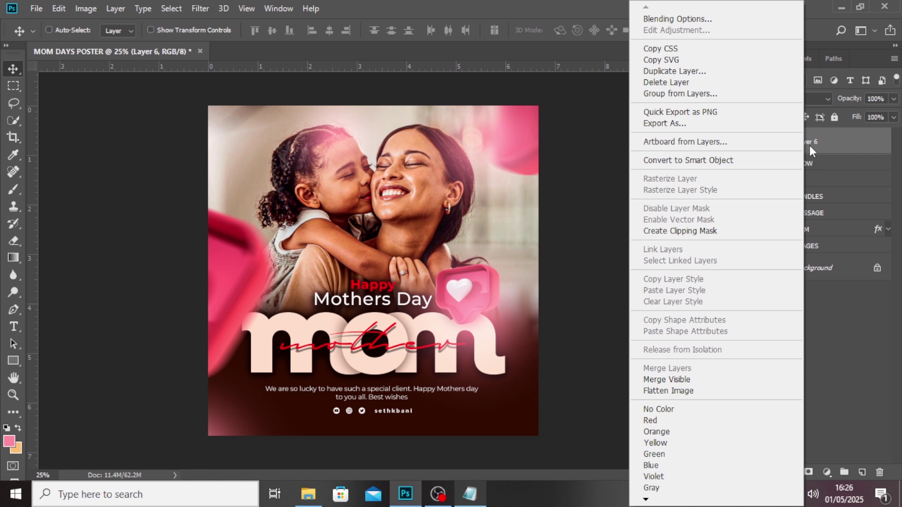
pyautogui.click(728, 162)
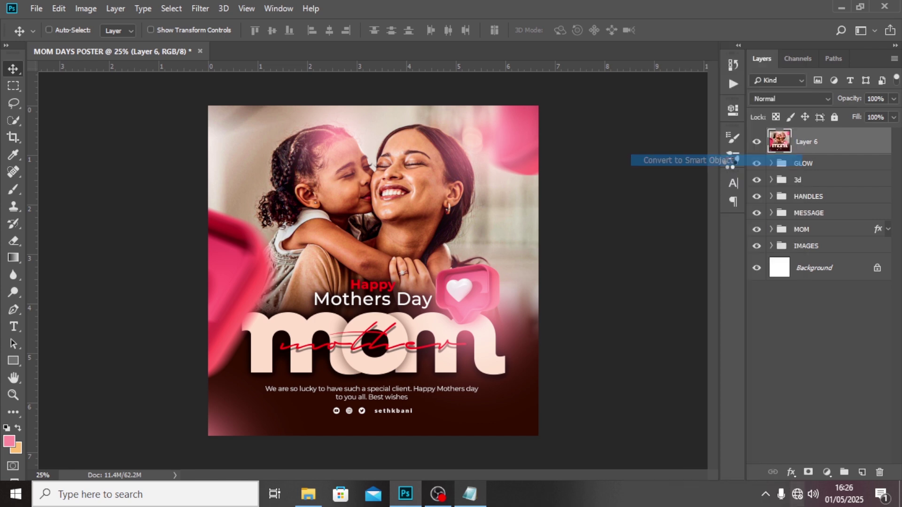
pyautogui.click(770, 99)
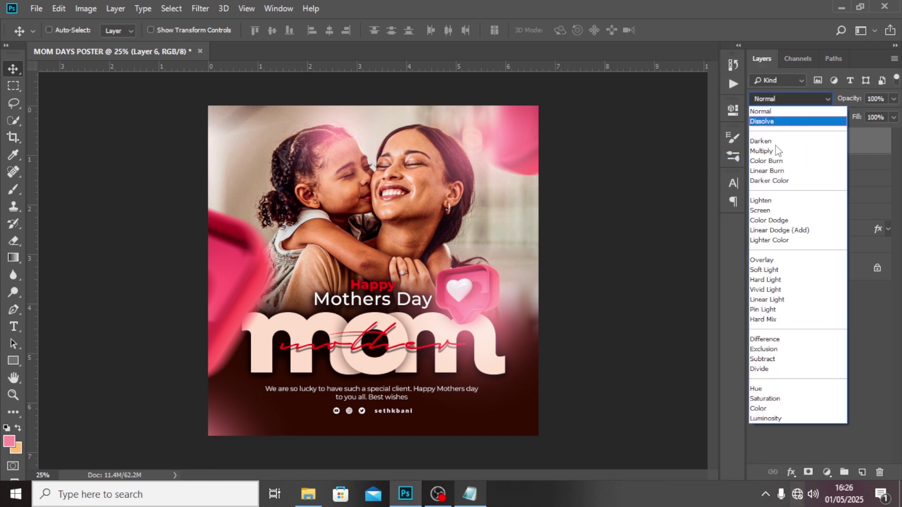
pyautogui.click(764, 270)
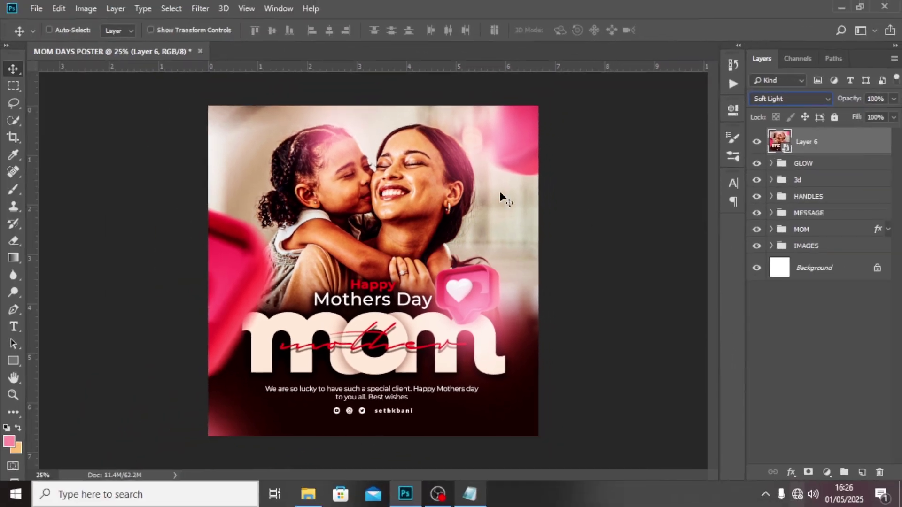